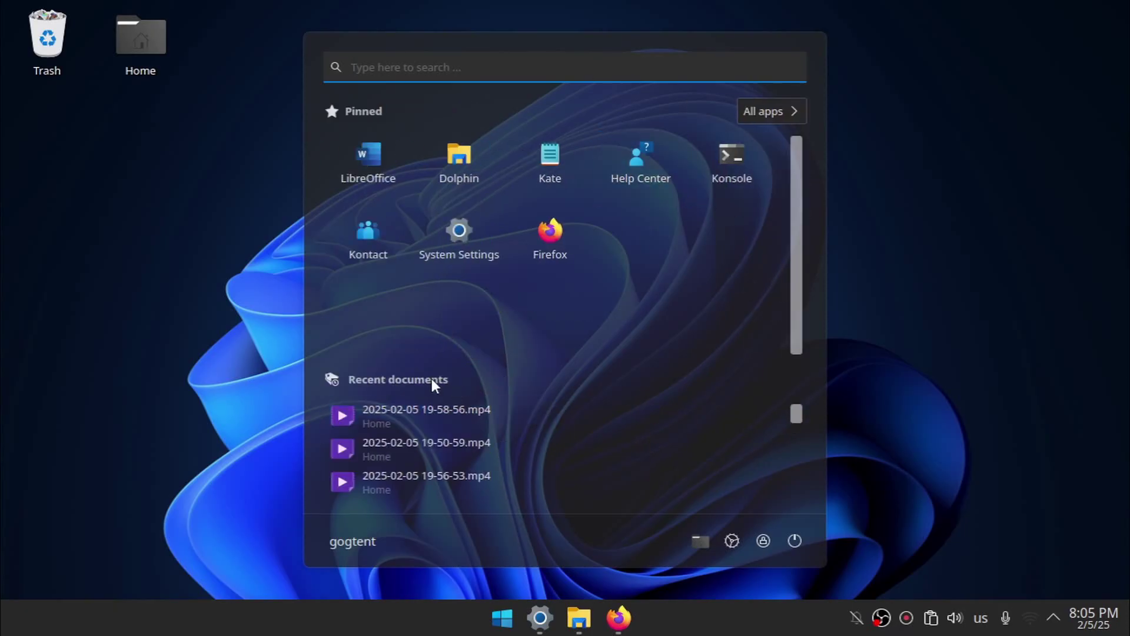
Open System Settings and preview the Fluent-round-dark splash screen.
click(728, 540)
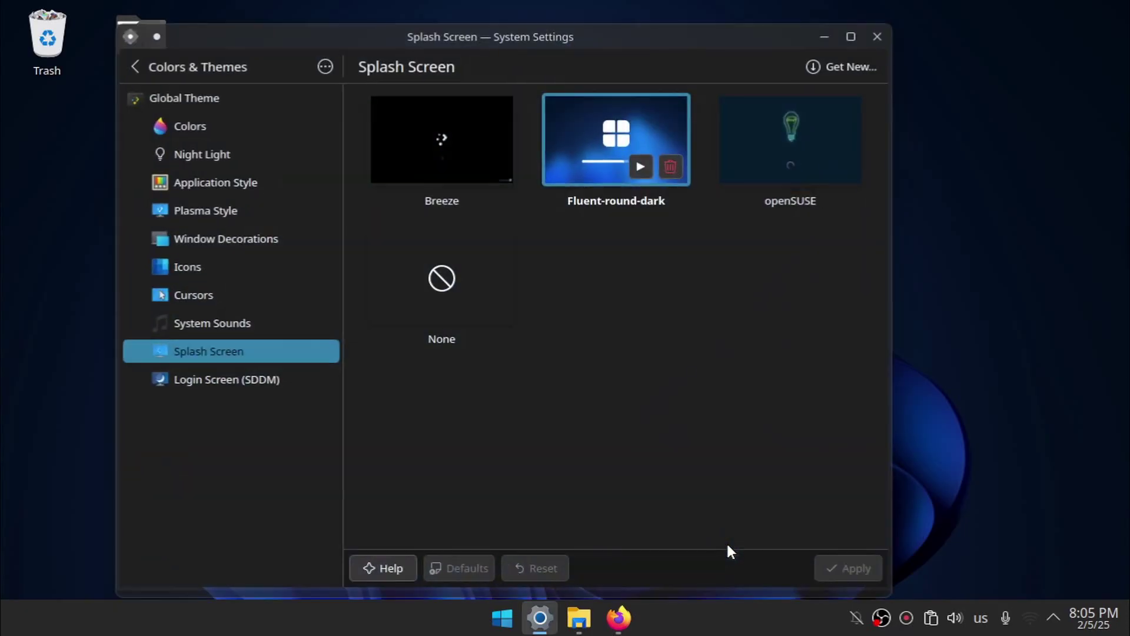
drag(478, 39, 509, 48)
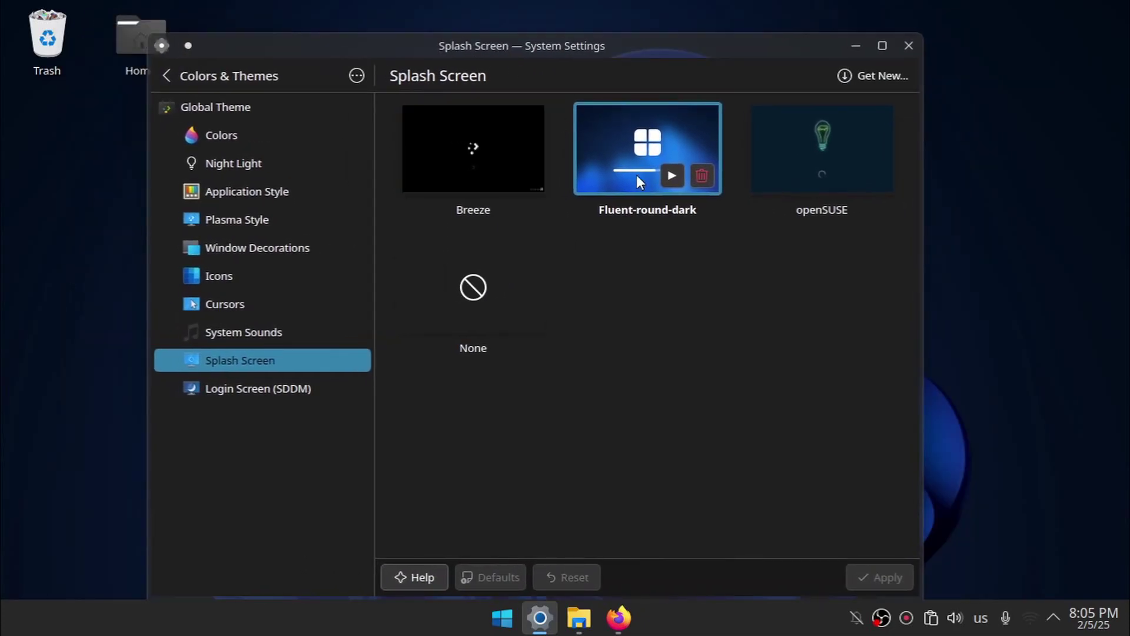
click(672, 175)
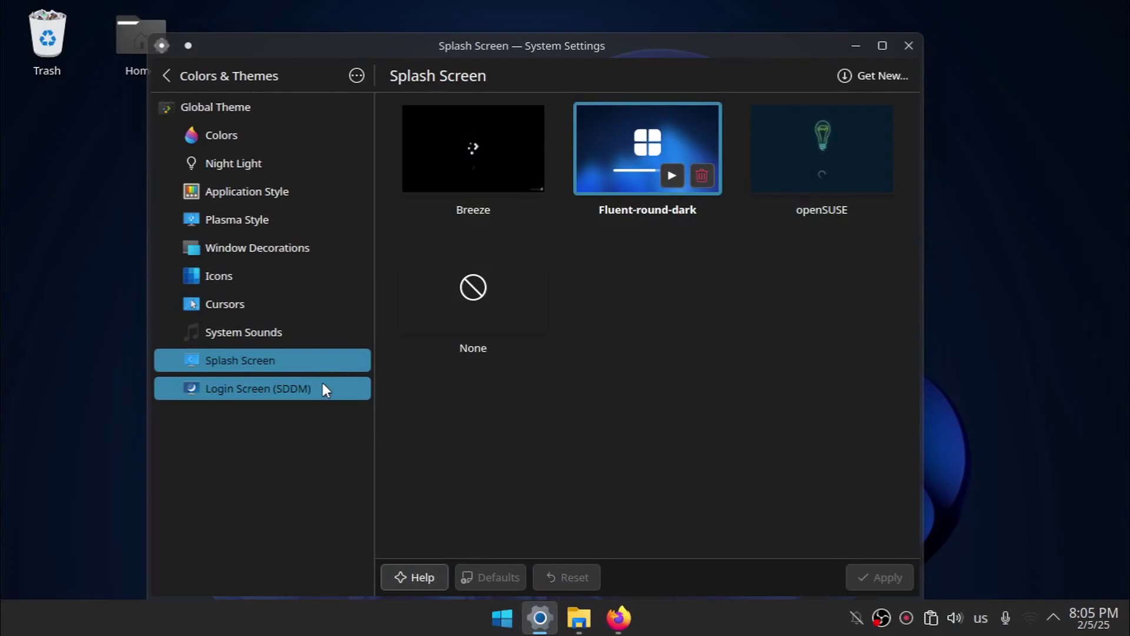
View the background of the Fluent-round login screen theme, then close System Settings.
click(323, 385)
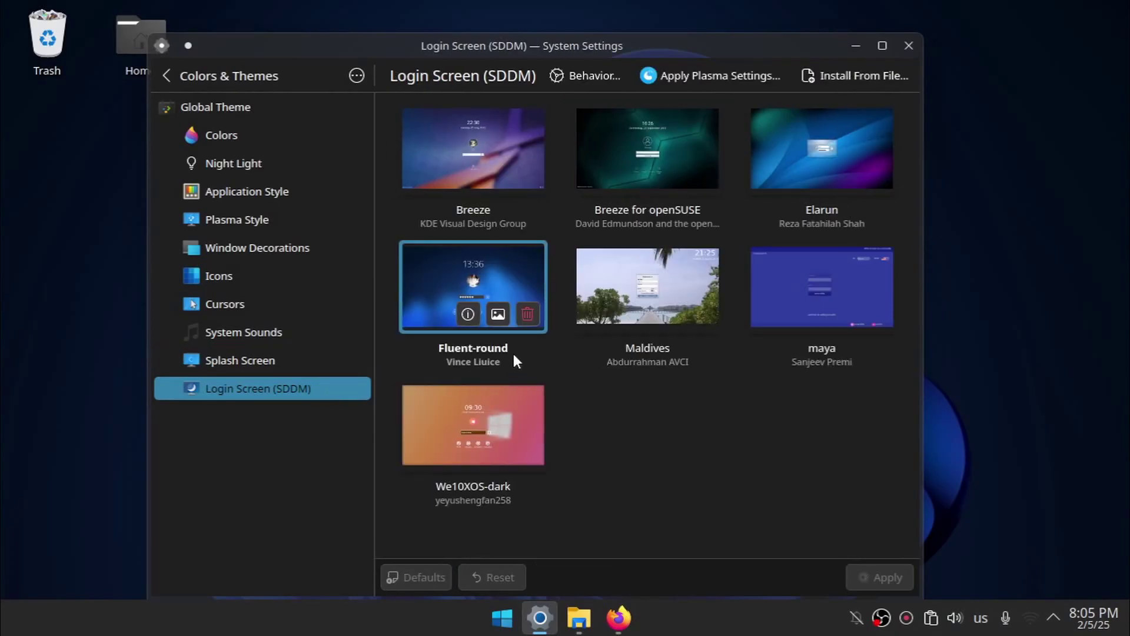
click(497, 315)
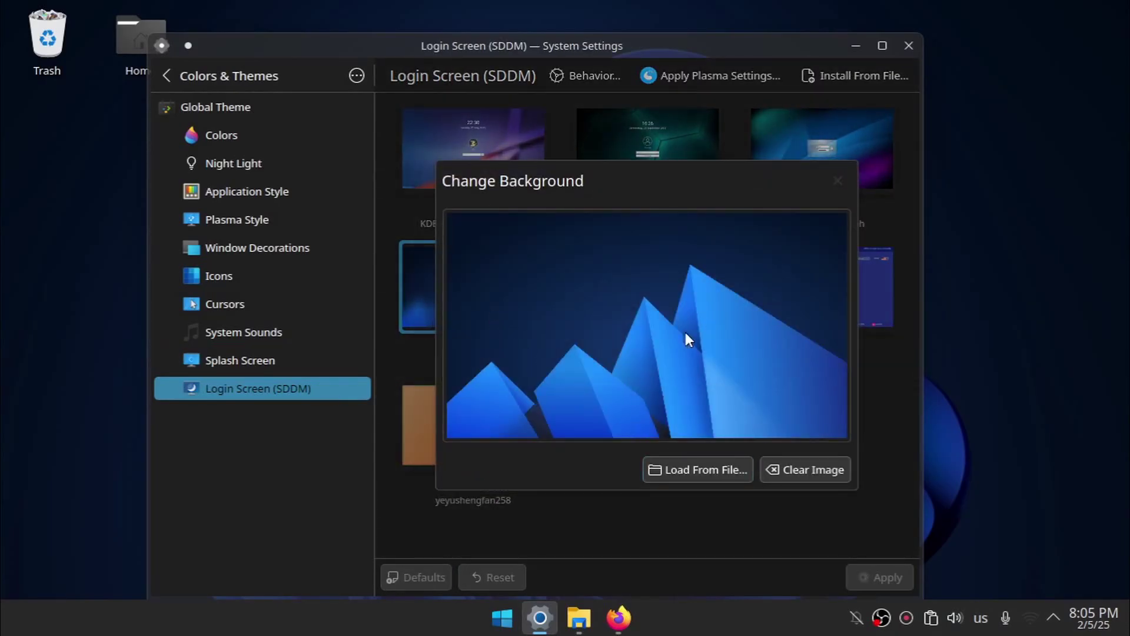
click(837, 181)
drag(677, 45, 730, 10)
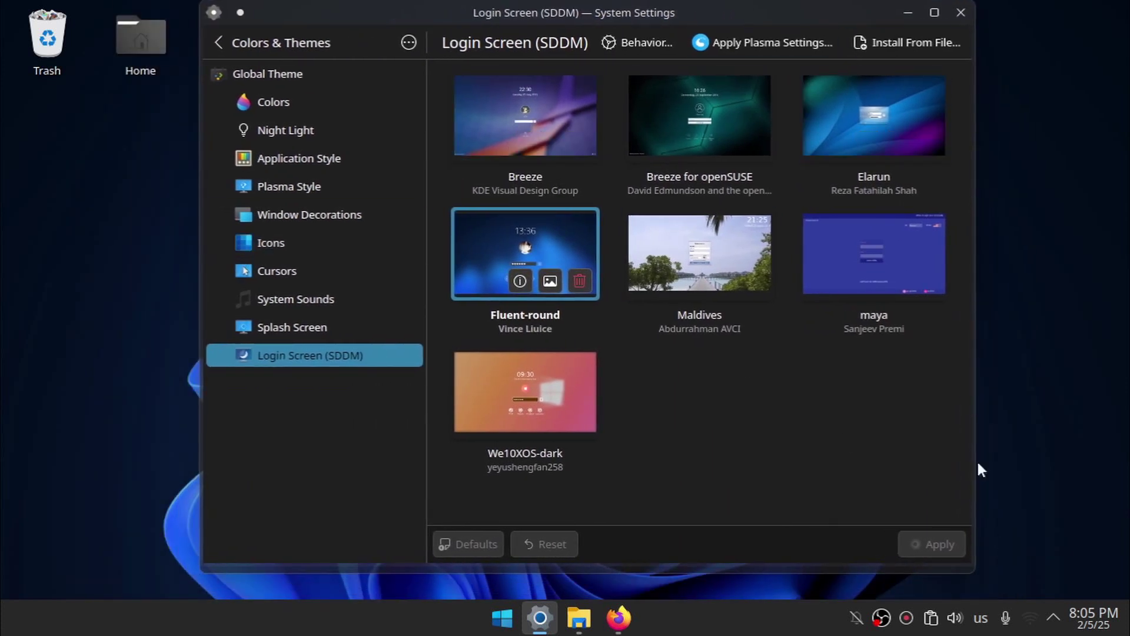
click(961, 12)
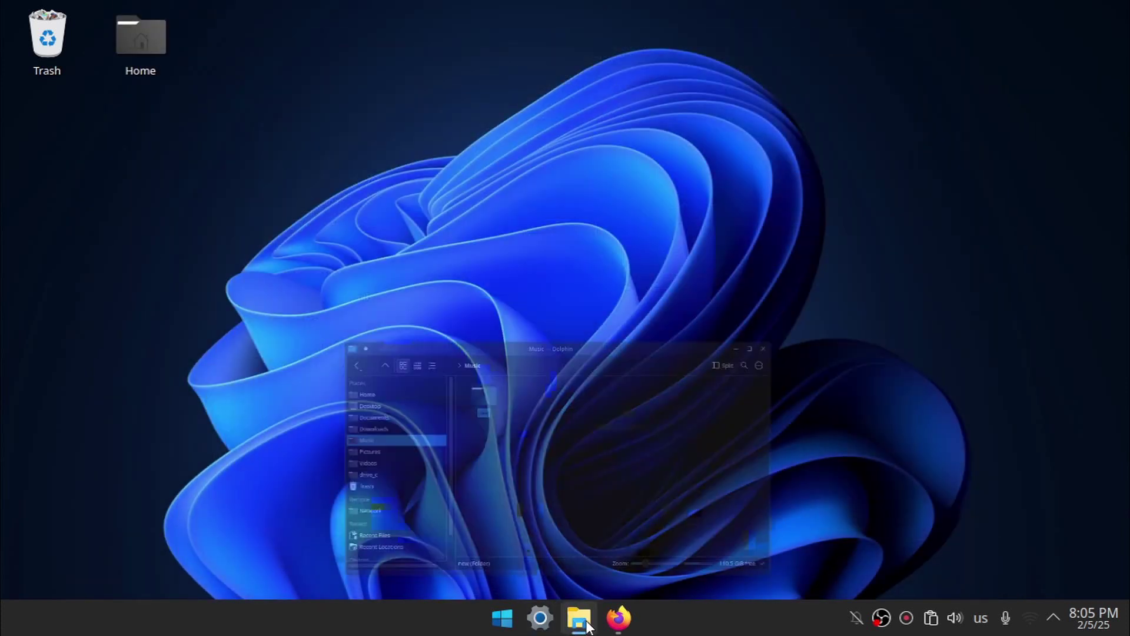
Look into the new folder inside Music in Dolphin, then view the Firefox window, minimizing each one.
click(586, 626)
double_click(396, 185)
click(144, 117)
click(884, 85)
click(618, 618)
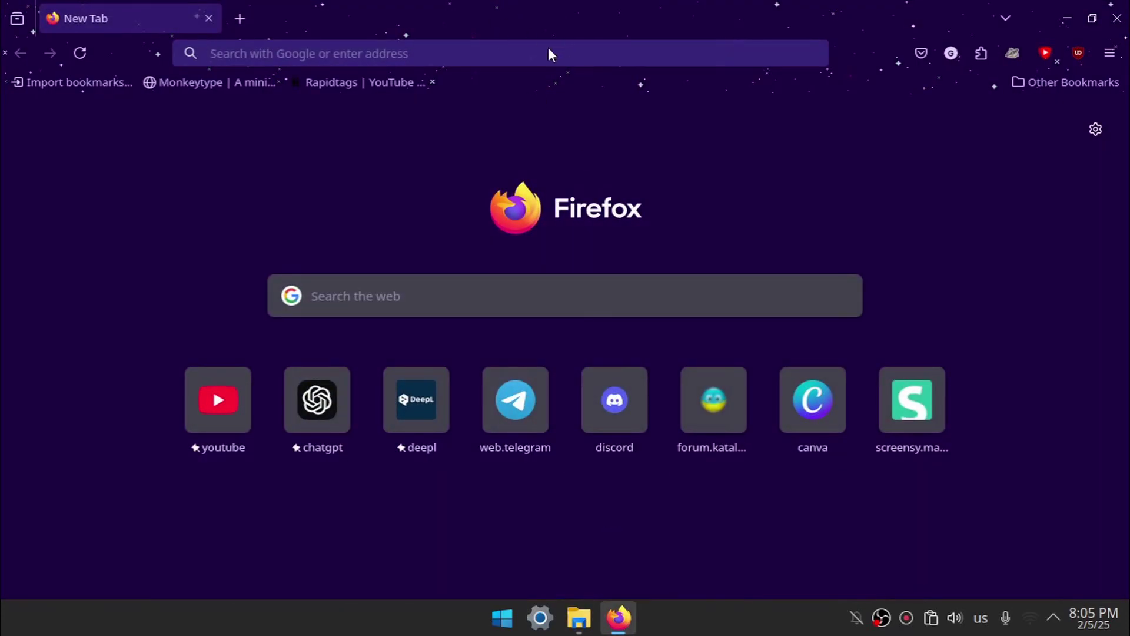
click(1067, 18)
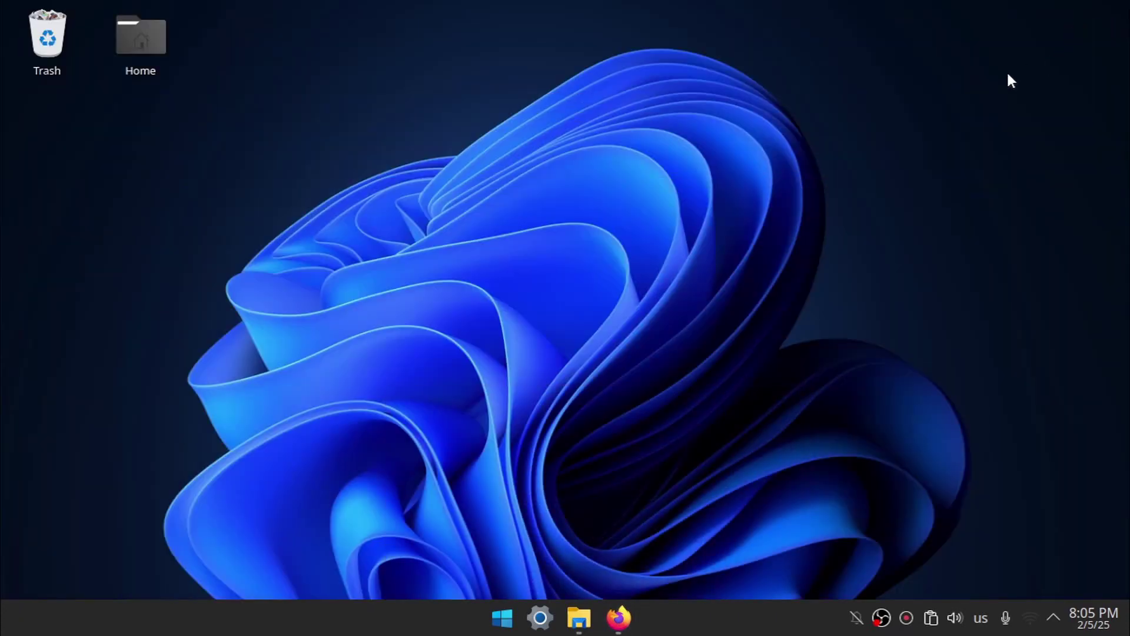
Show the desktop overview, look at the virtual desktops and return to Desktop 1.
key(super+w)
click(634, 47)
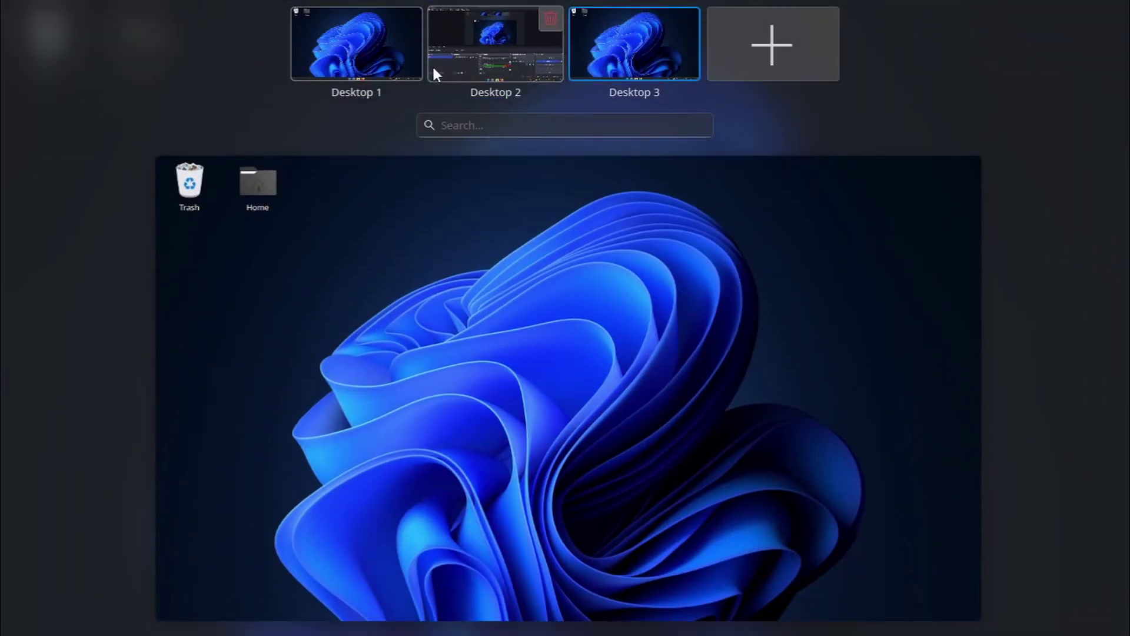
click(365, 53)
click(465, 389)
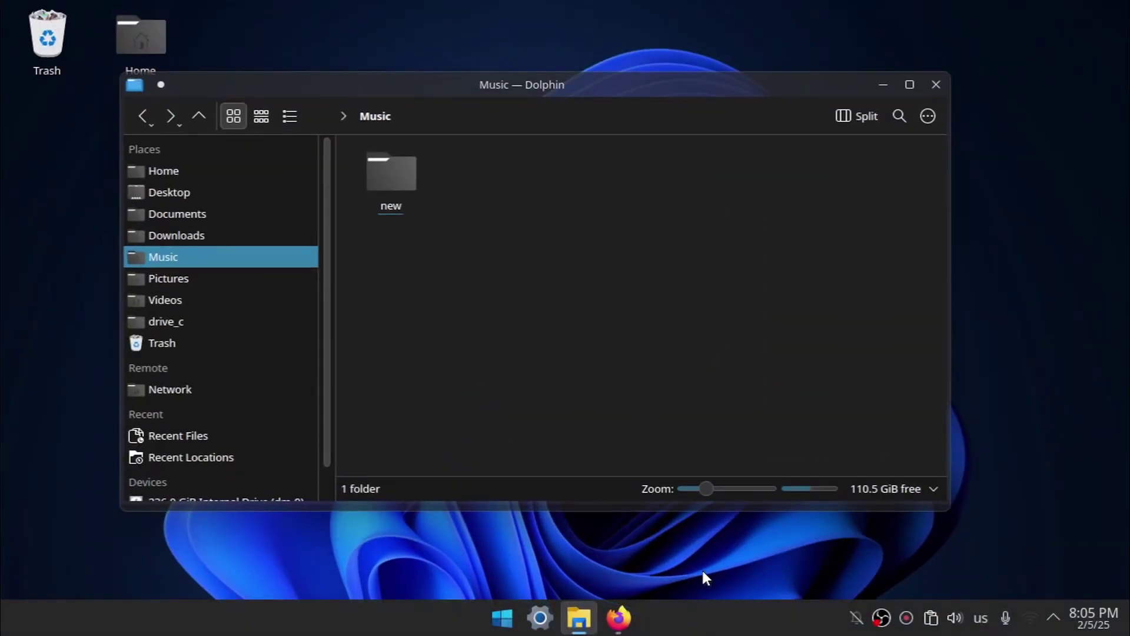
View the application launcher and the hidden system tray items, closing each again.
click(503, 620)
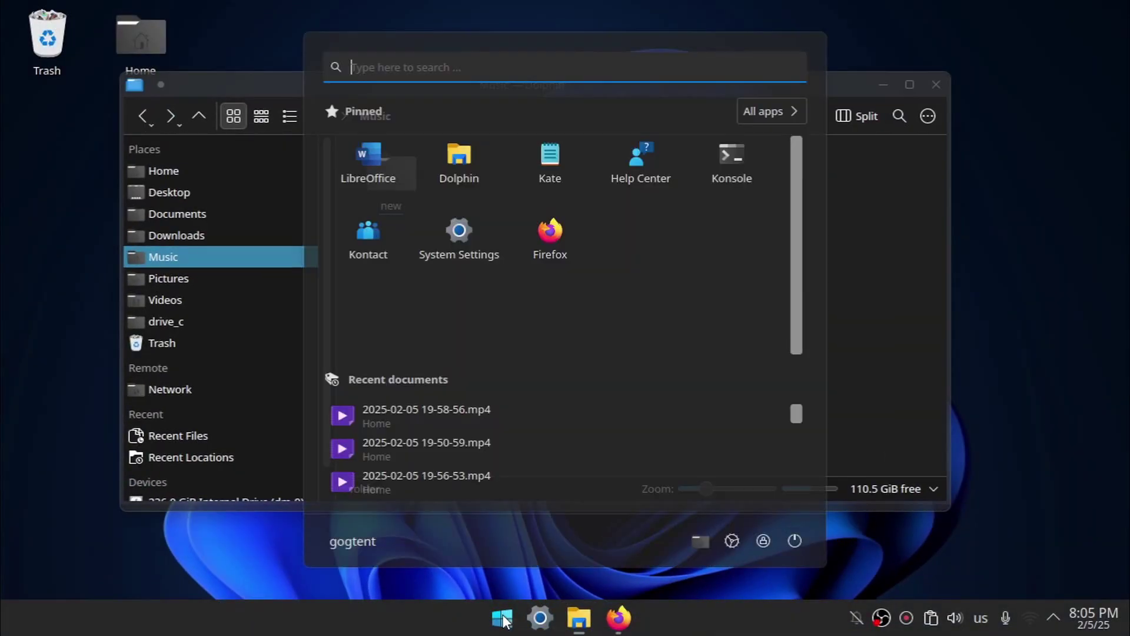
click(927, 559)
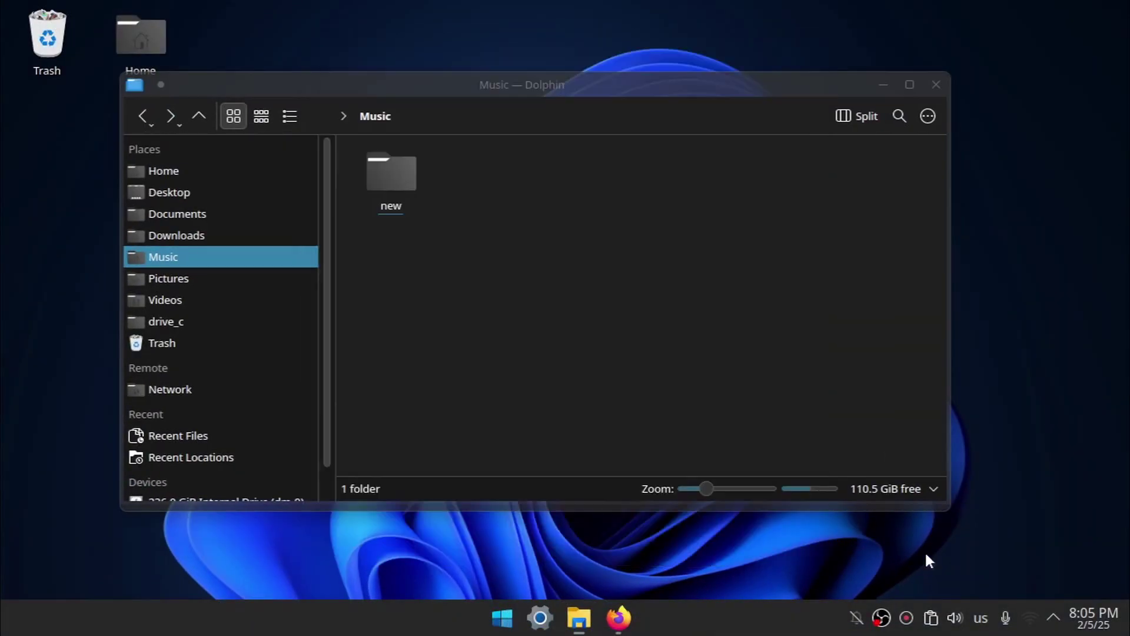
click(1053, 618)
click(1053, 617)
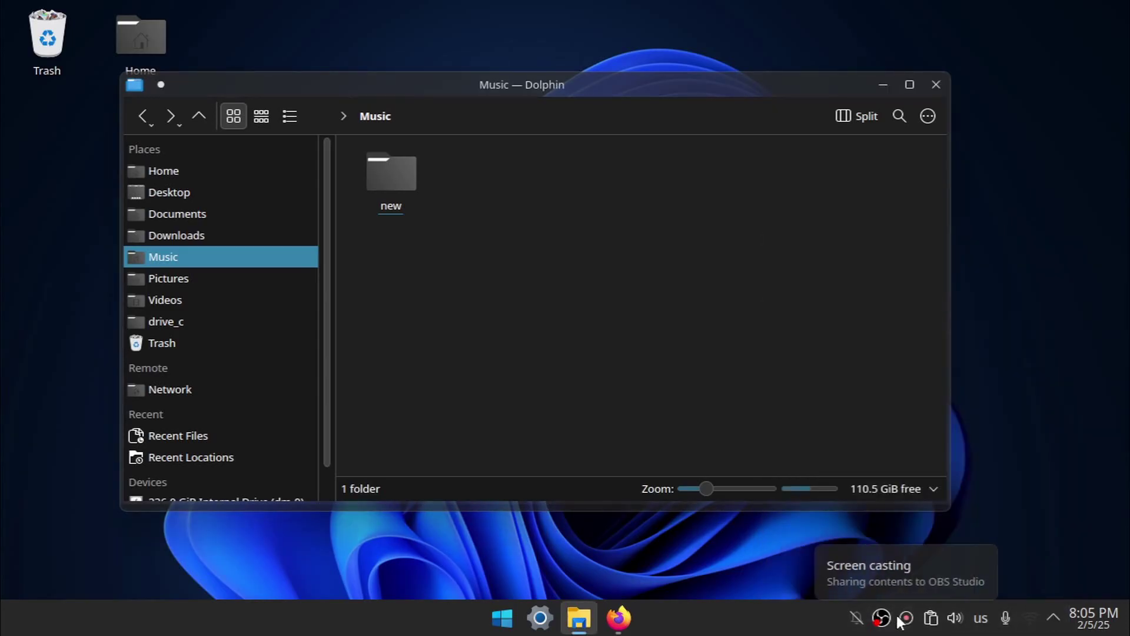
Open the Audio Volume controls, look at their device and application lists and turn off Raise maximum volume.
click(956, 618)
click(974, 281)
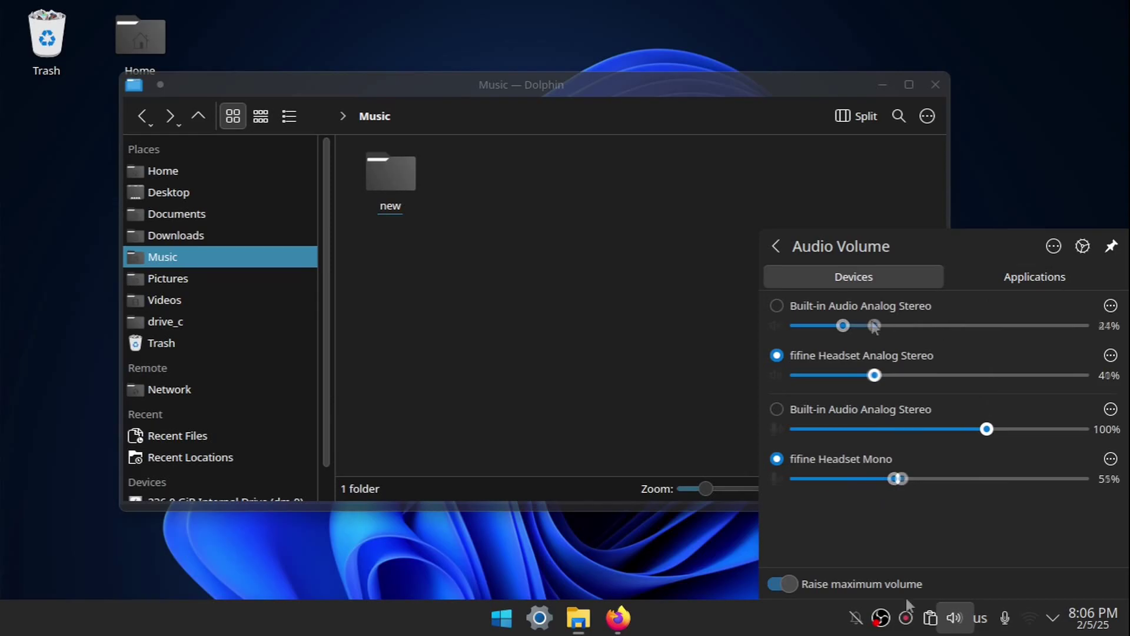
click(783, 583)
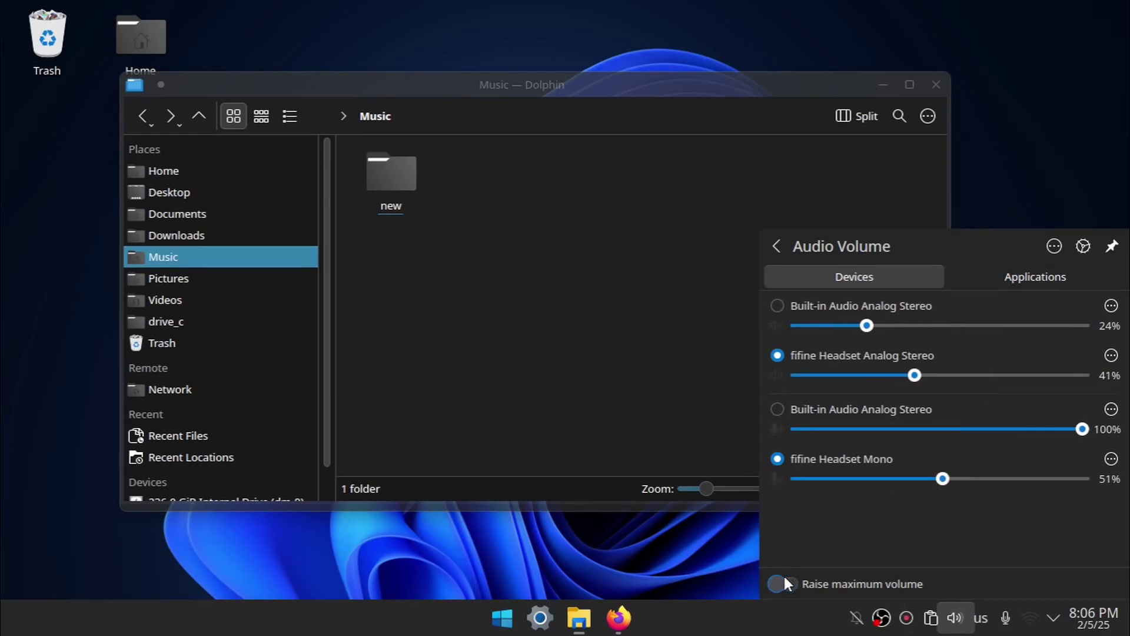
Try out the network, microphone mute, keyboard layout and clipboard controls in the system tray.
click(1031, 618)
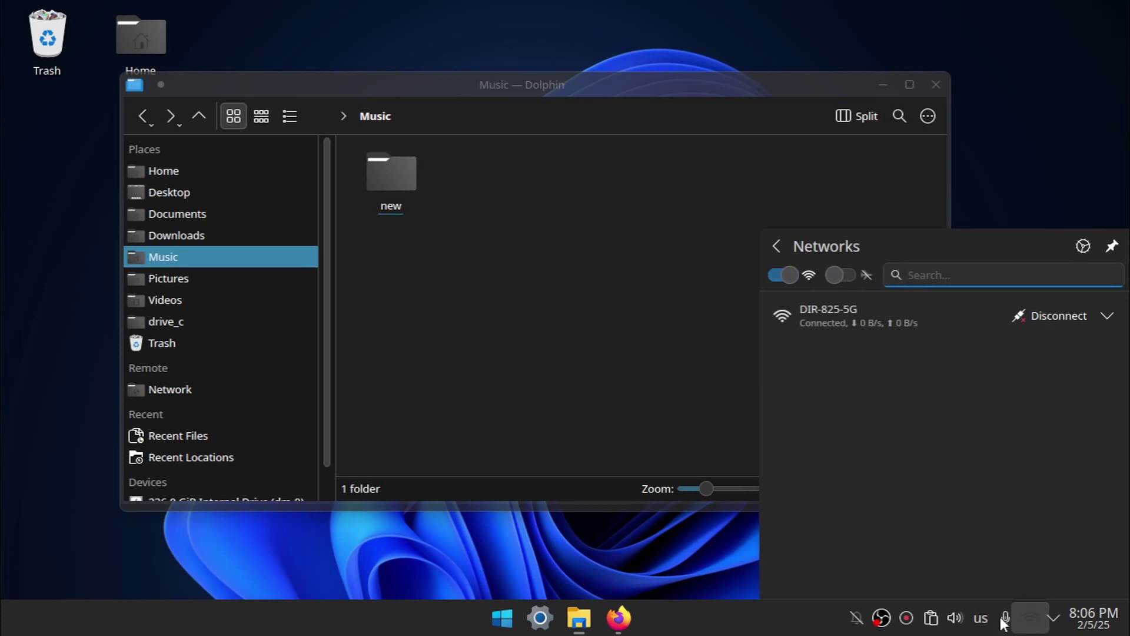
middle_click(1005, 618)
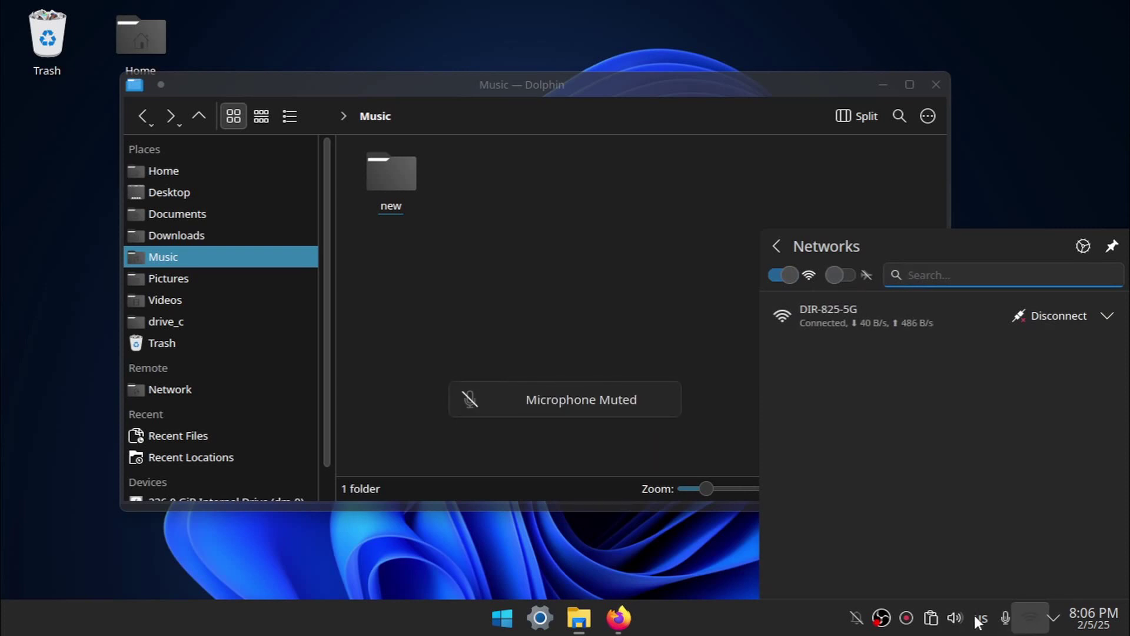
click(980, 618)
click(980, 618)
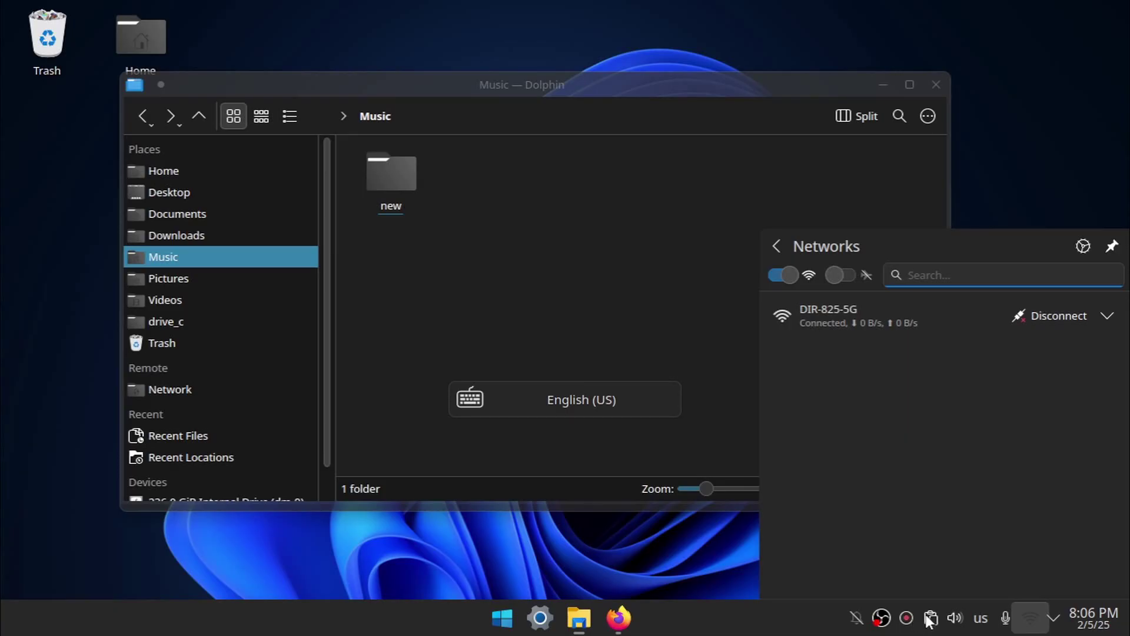
click(930, 618)
key(Escape)
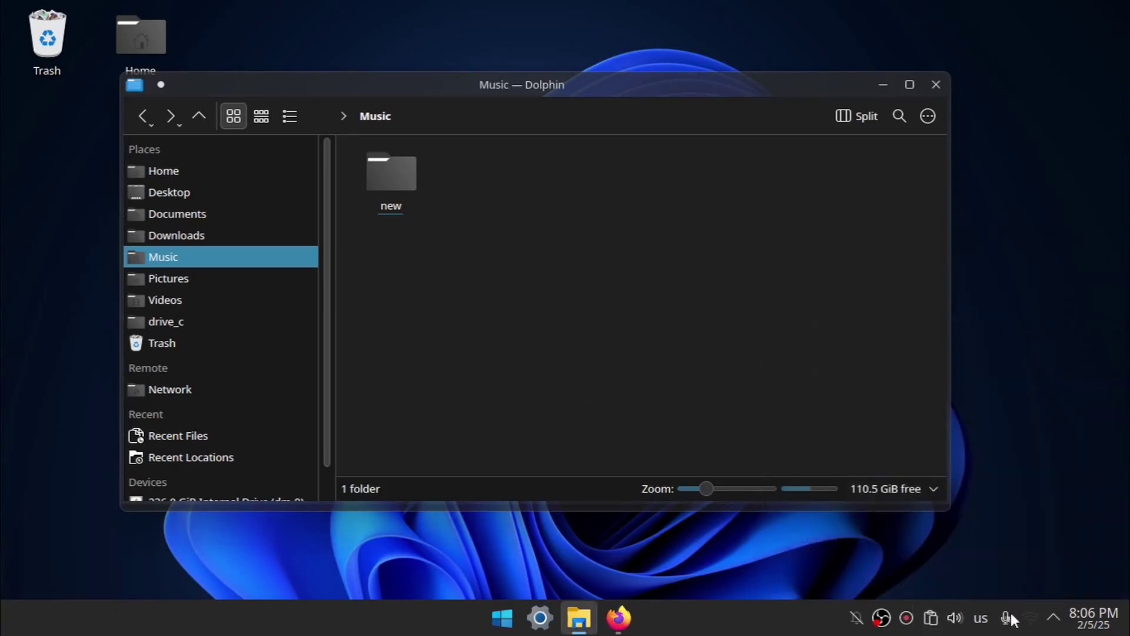
View the Power and Battery page among the hidden status items, then close the status popup.
click(1057, 616)
click(873, 390)
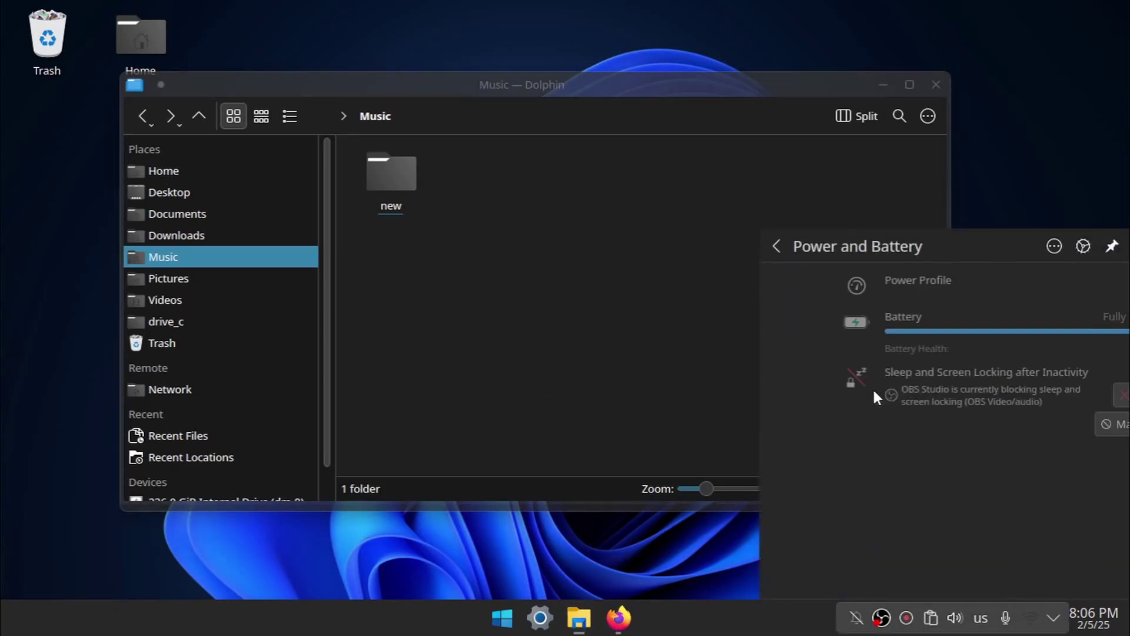
click(777, 247)
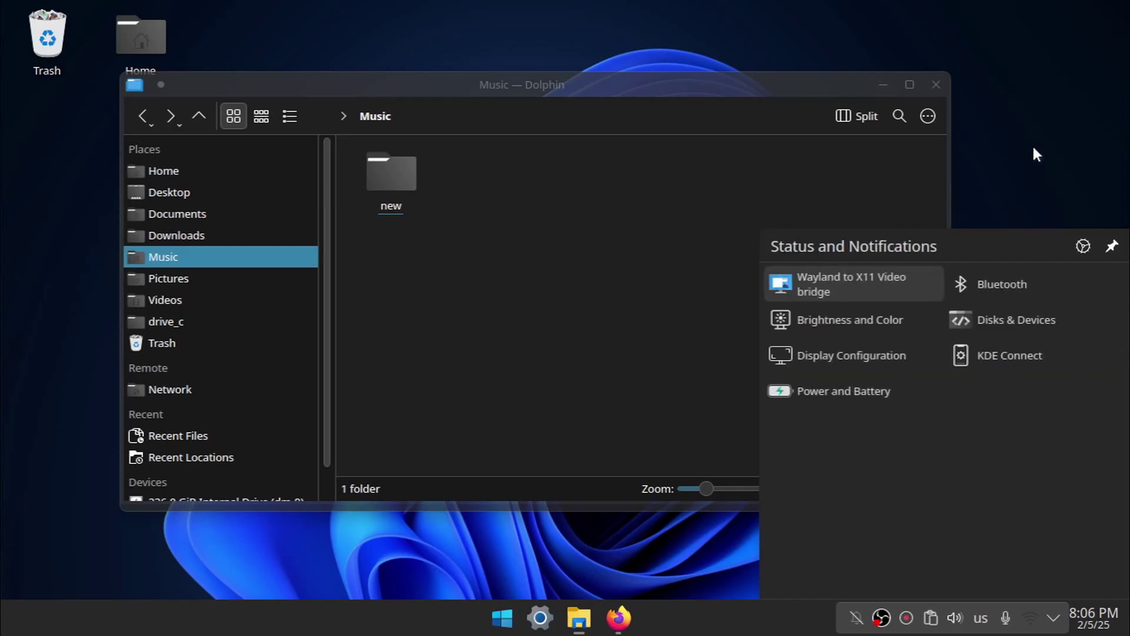
click(1030, 164)
Close the Dolphin window, then open a Konsole window and reposition it on the desktop.
drag(837, 87, 875, 72)
click(991, 74)
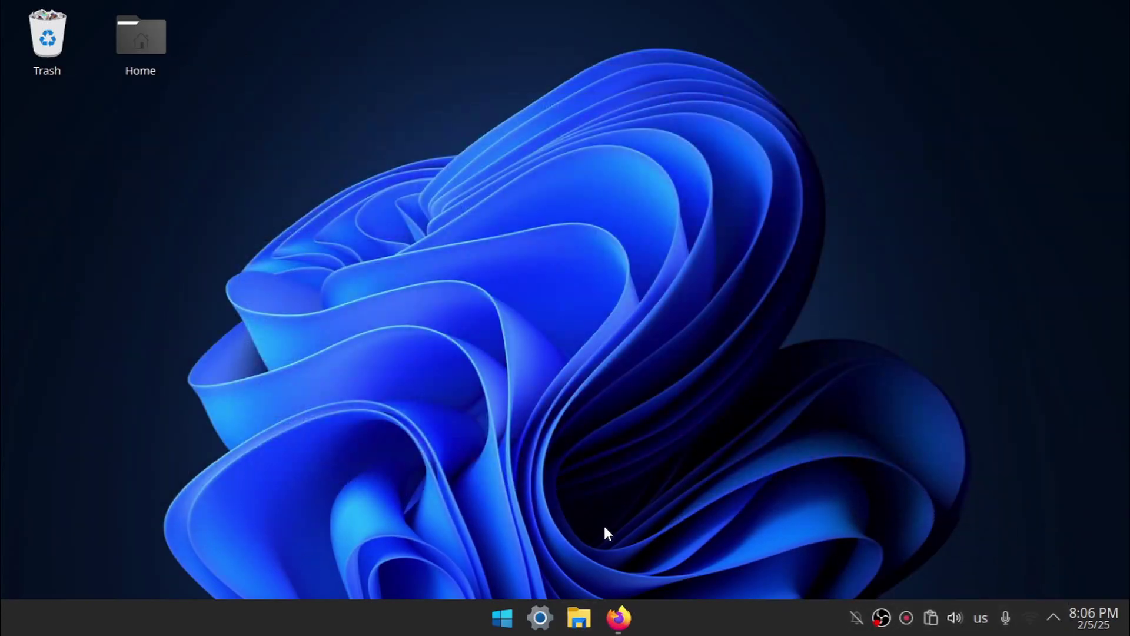
click(504, 617)
click(702, 185)
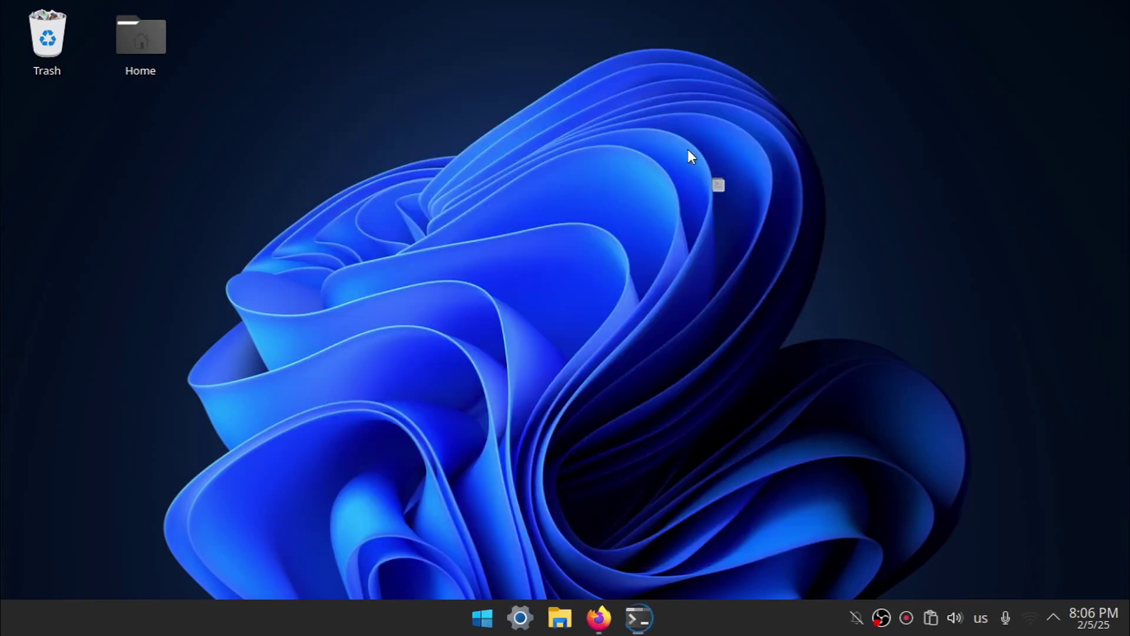
drag(635, 116, 685, 93)
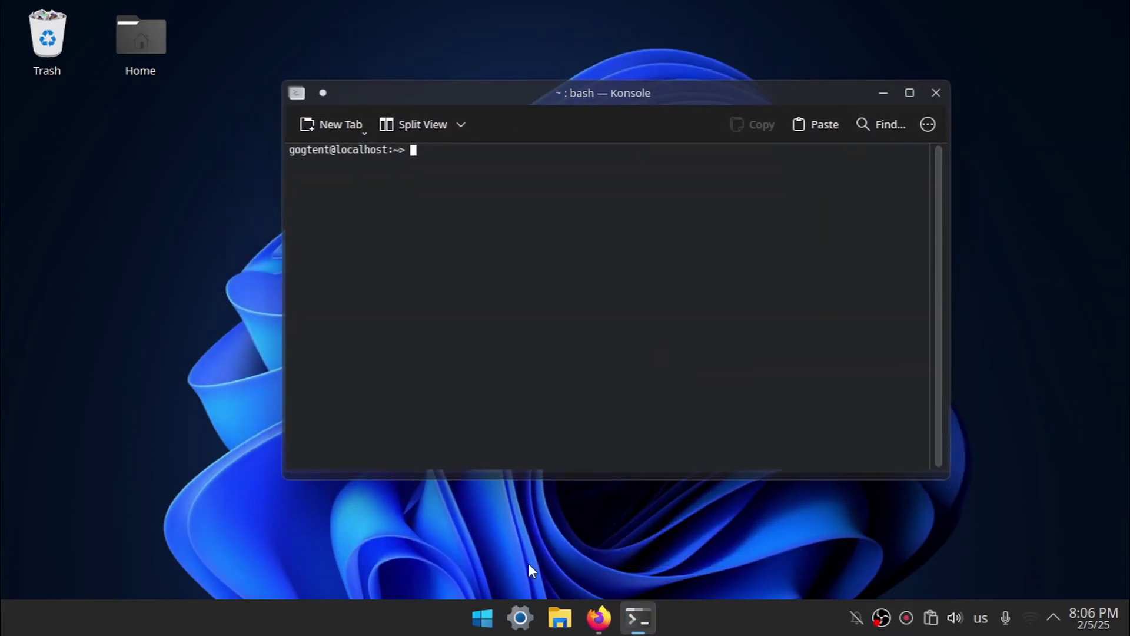
drag(569, 95, 596, 89)
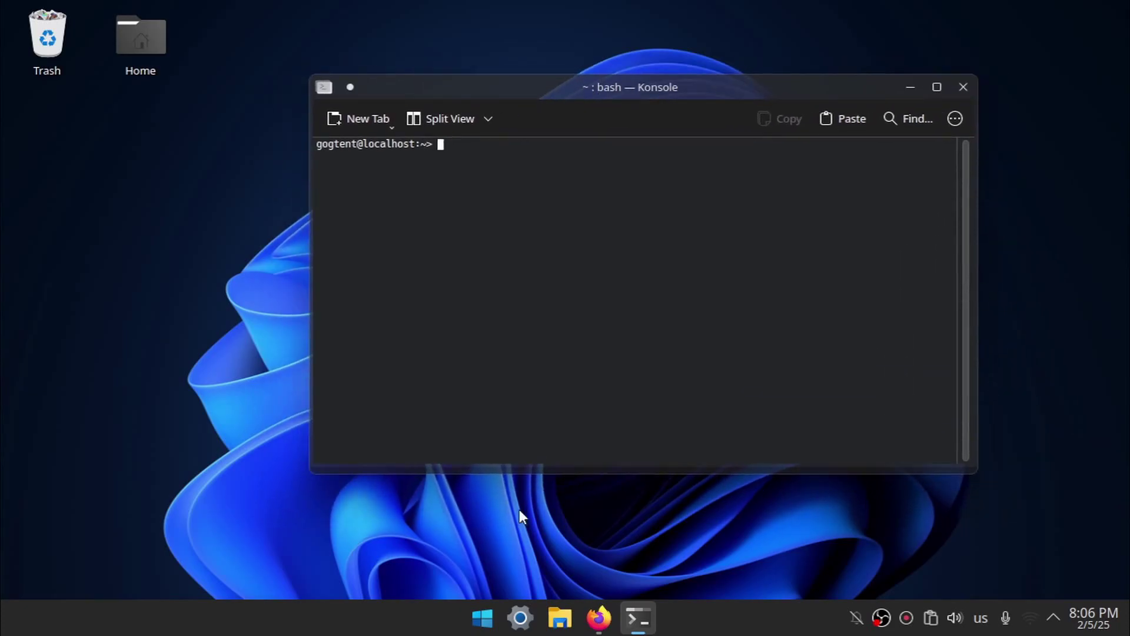
Open Dolphin over the Konsole window and try moving windows around the desktop.
click(493, 622)
click(464, 166)
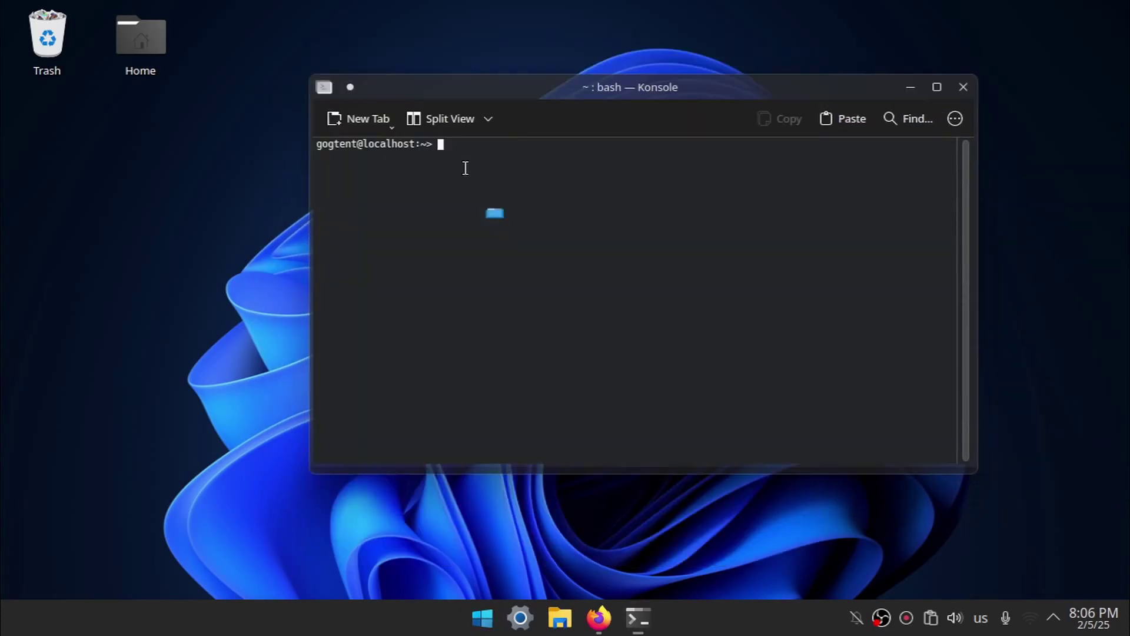
drag(506, 93, 11, 285)
drag(677, 79, 778, 118)
drag(434, 15, 792, 126)
click(863, 130)
drag(962, 10, 600, 112)
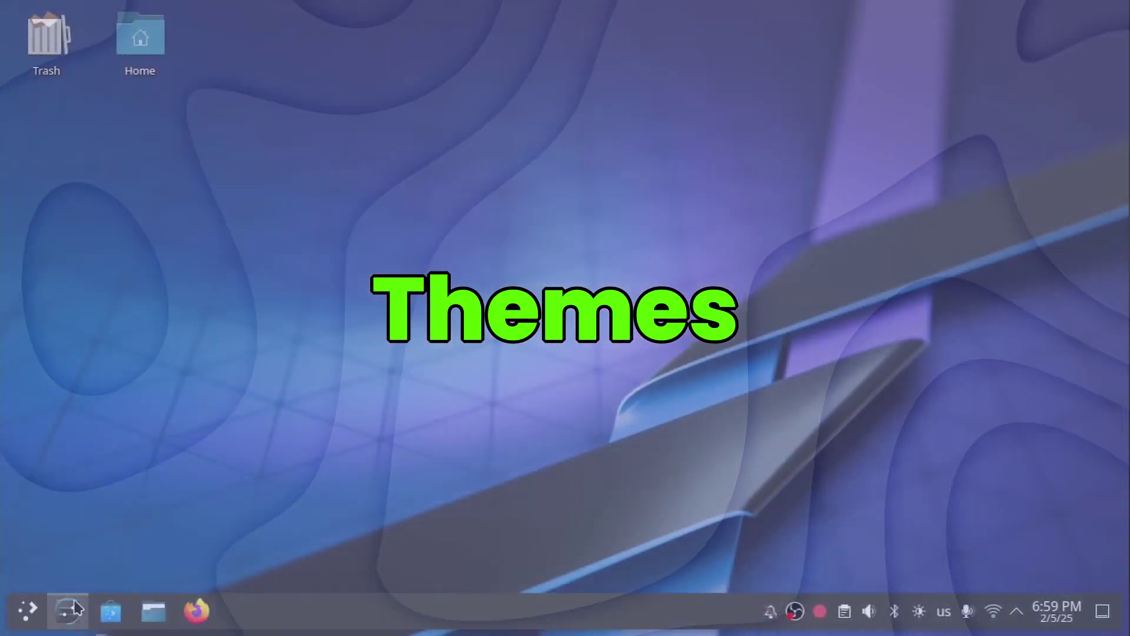
Open the Colors & Themes settings under Appearance & Style in System Settings.
click(69, 611)
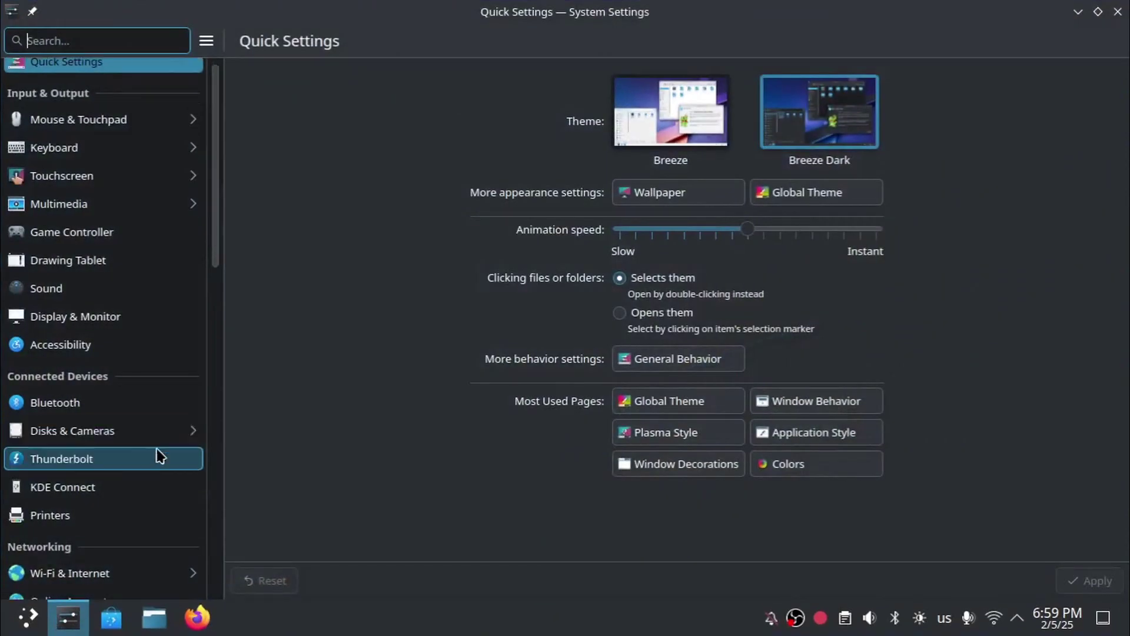
scroll(156, 455, down, 5)
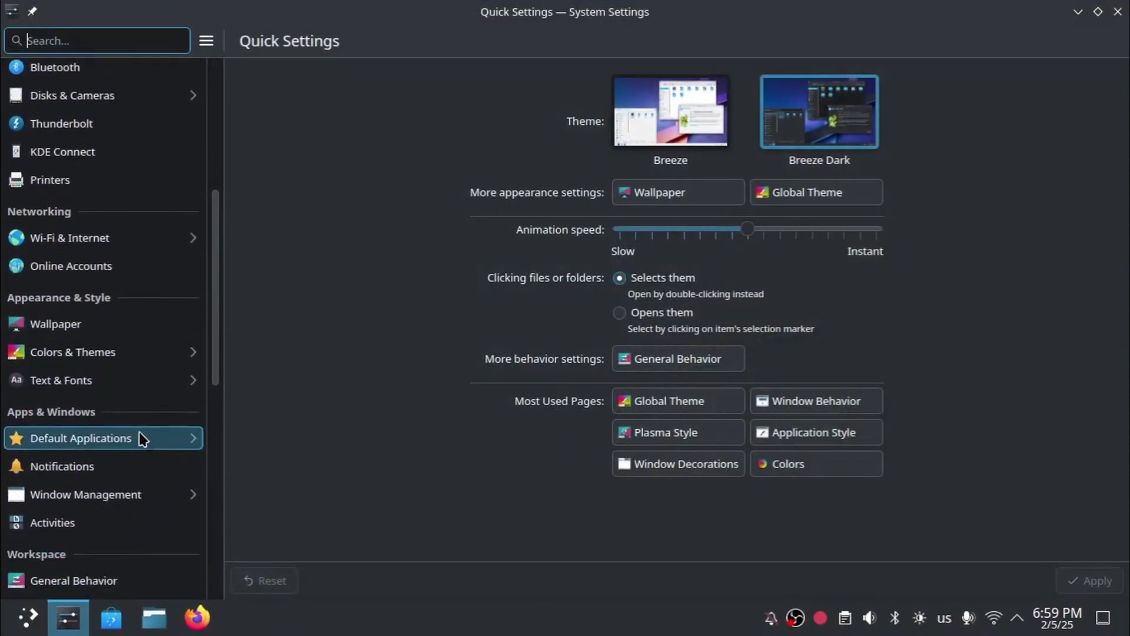
click(103, 353)
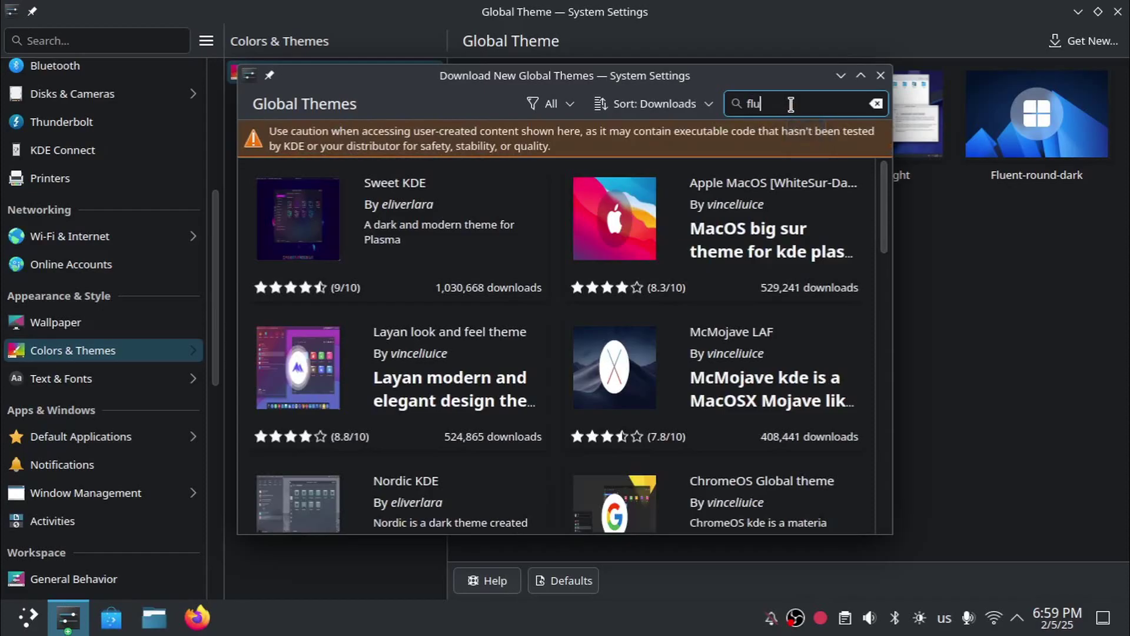
Search the downloadable global themes for "fluent", view the Windows11 Fluent dark entry and close the download window.
text(ent)
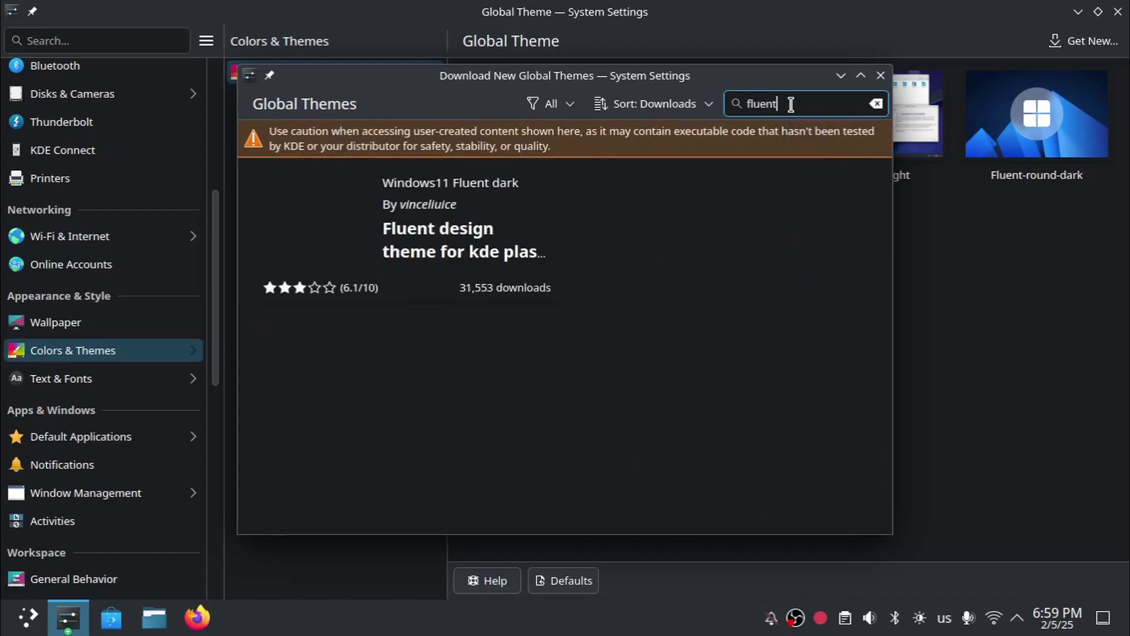
mouse_move(483, 215)
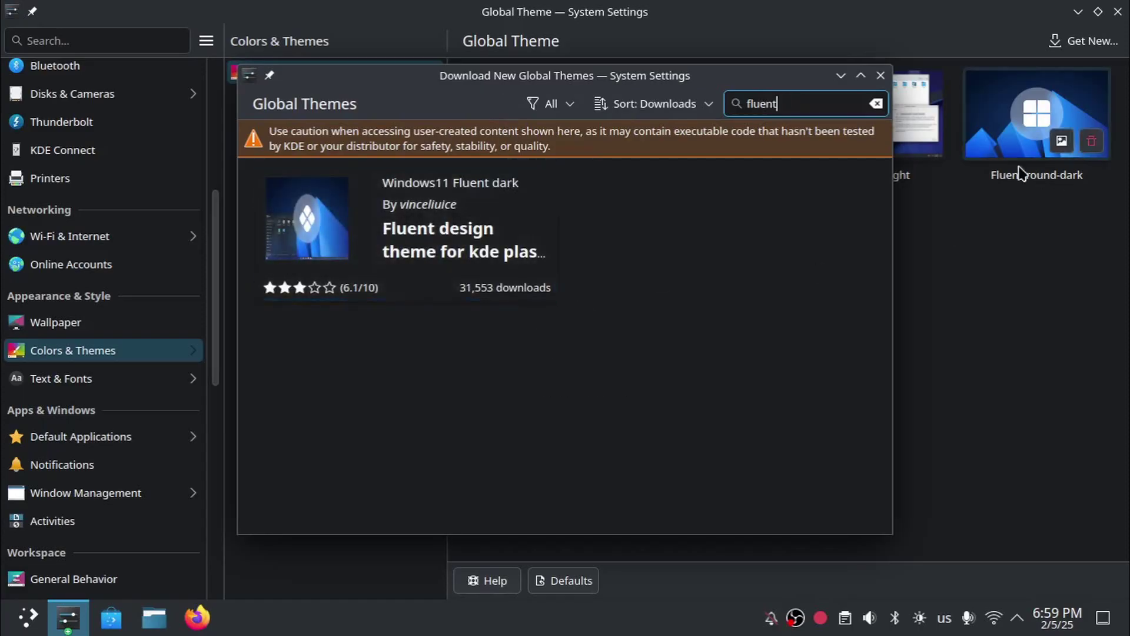
click(881, 75)
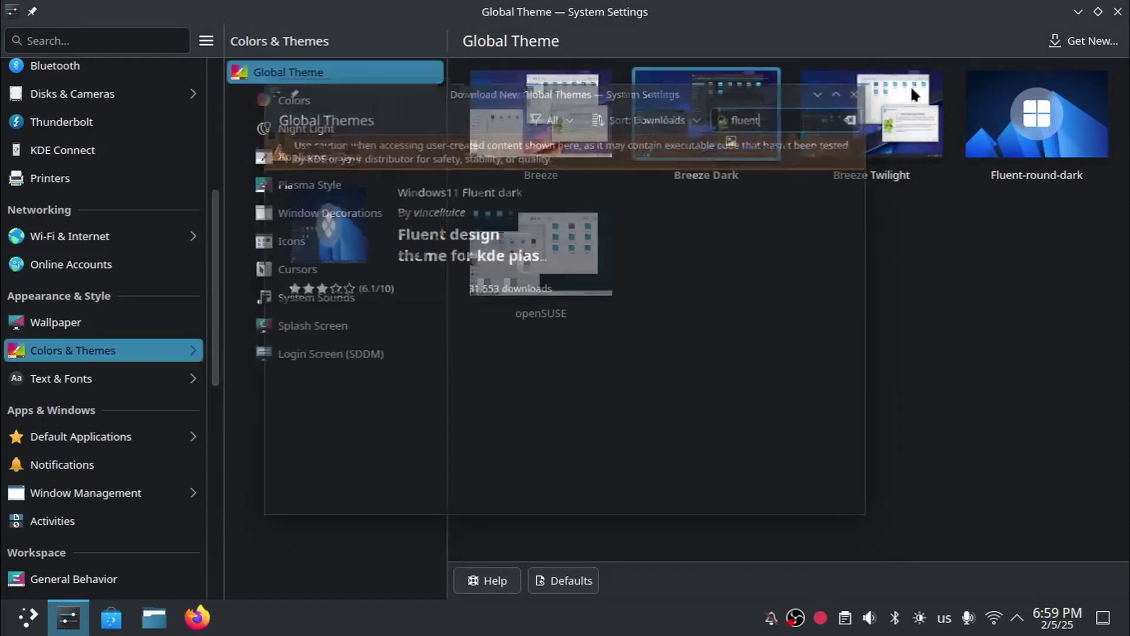
Apply the Fluent-round-dark global theme with only its appearance settings.
click(1021, 125)
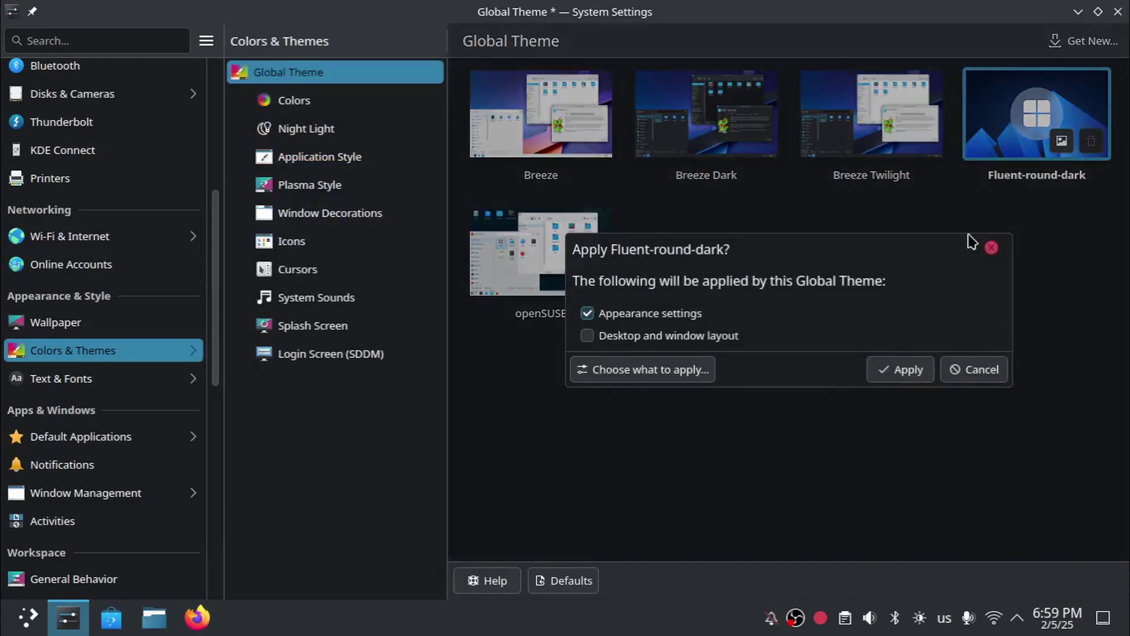
click(908, 370)
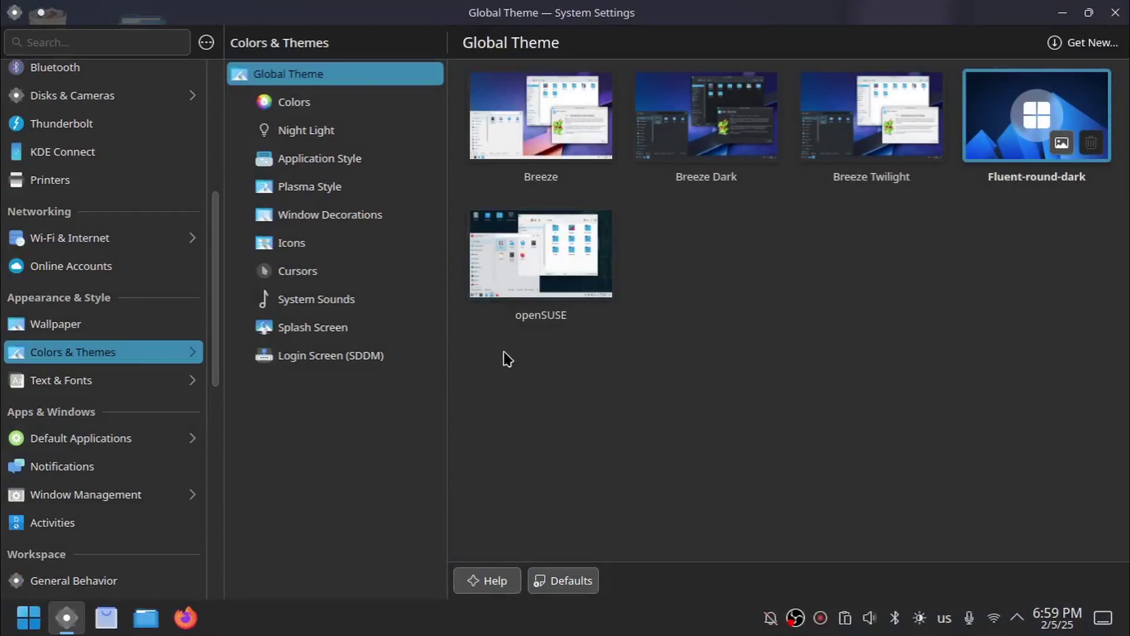
Apply the Willow Dark Faux Mica color scheme in the Colors settings.
click(346, 106)
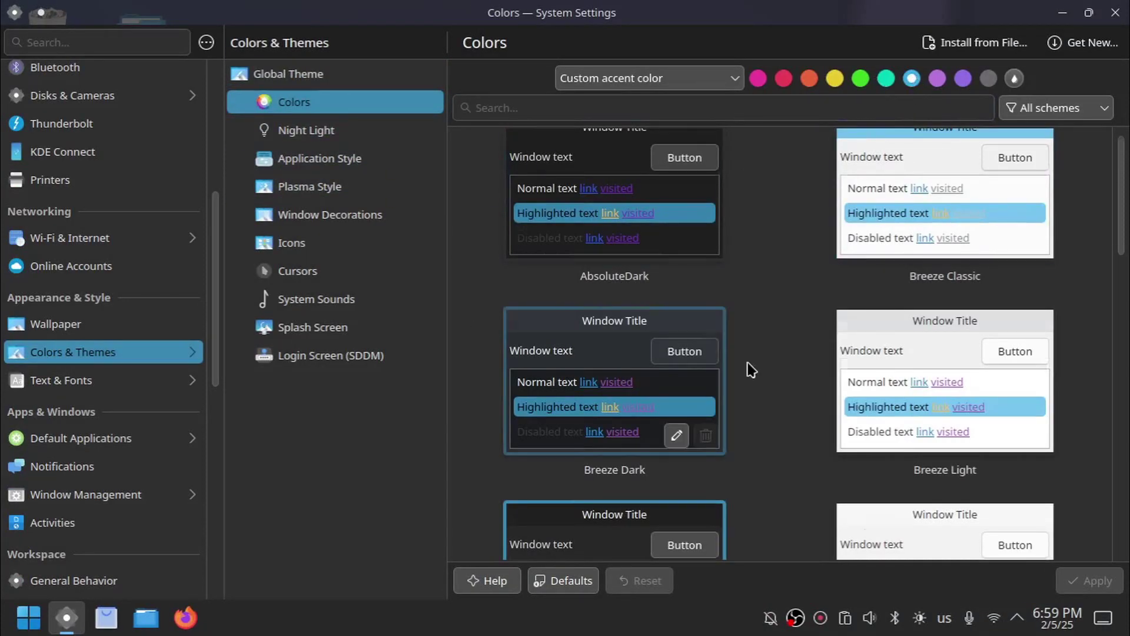
scroll(746, 368, down, 3)
scroll(658, 353, down, 8)
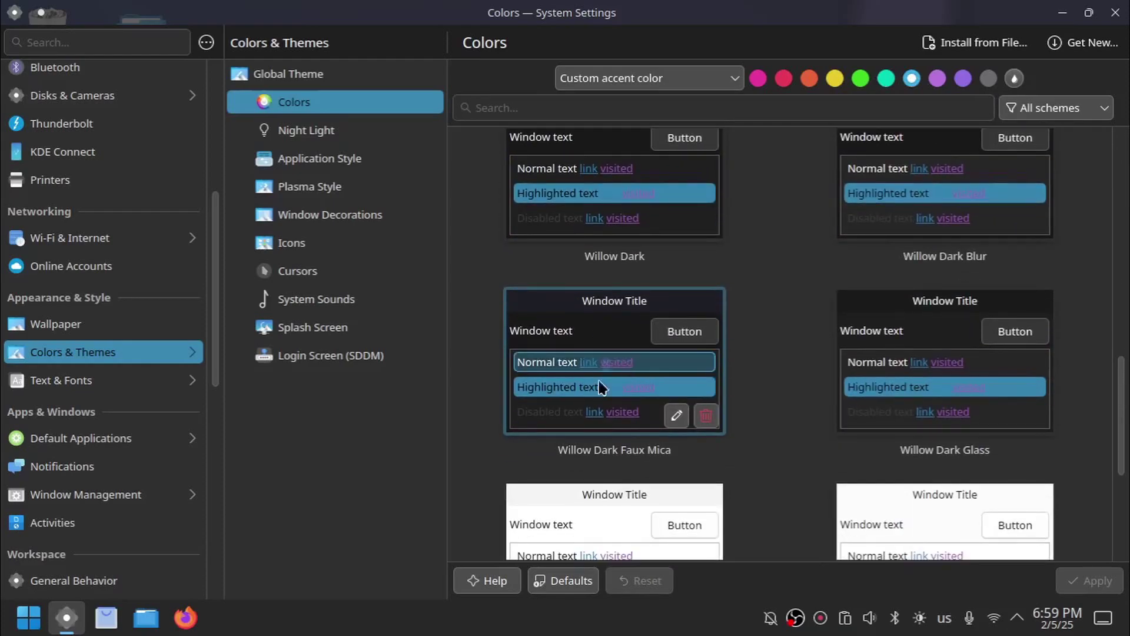
click(614, 312)
click(1089, 580)
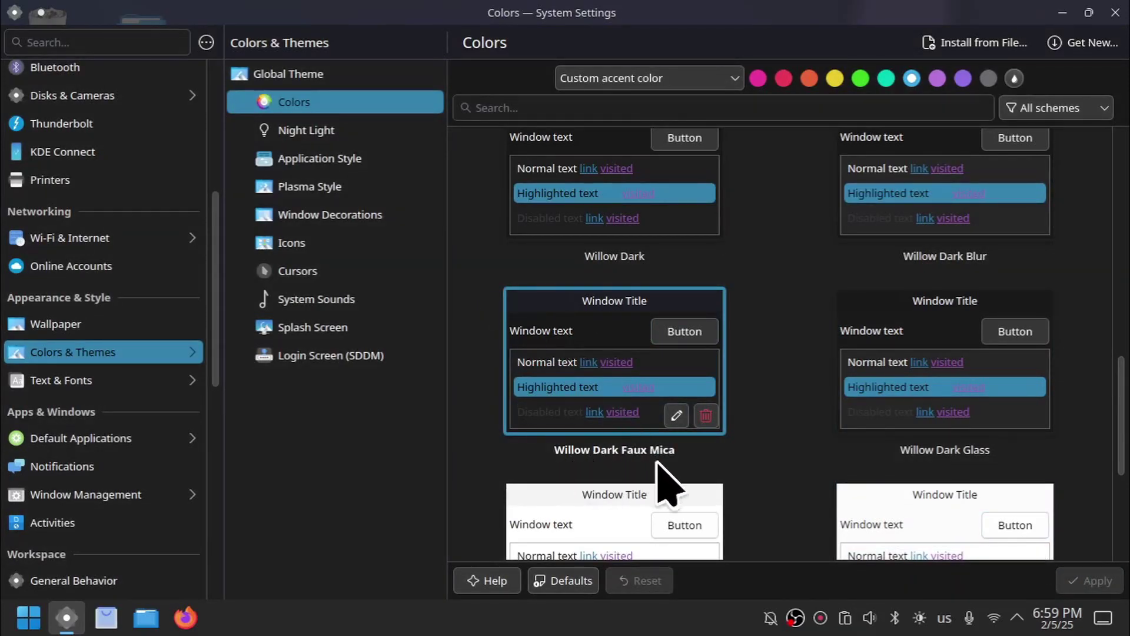
Choose Windows-10-Dark-3.2.1-dark as the GTK theme in the GNOME/GTK application style settings.
click(321, 168)
click(321, 192)
click(320, 166)
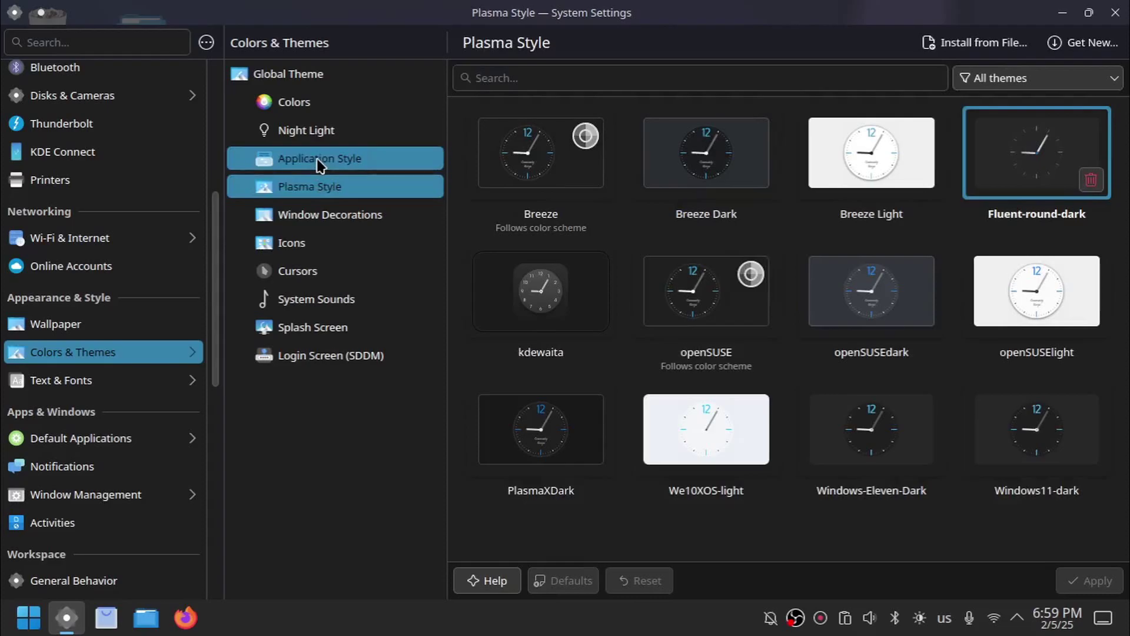
click(1016, 46)
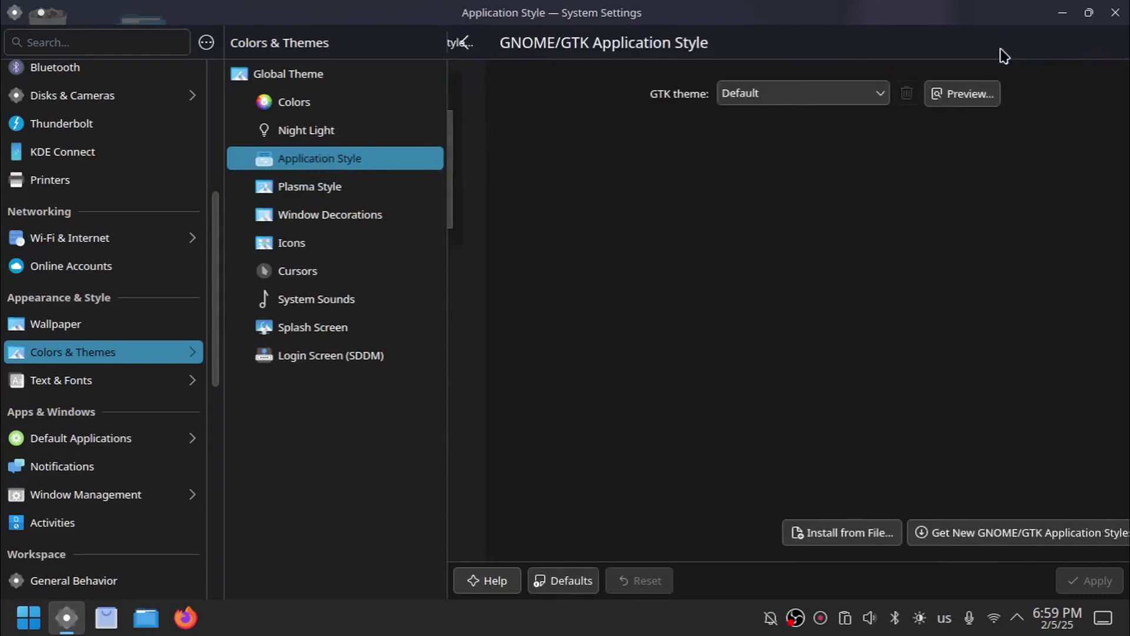
click(812, 99)
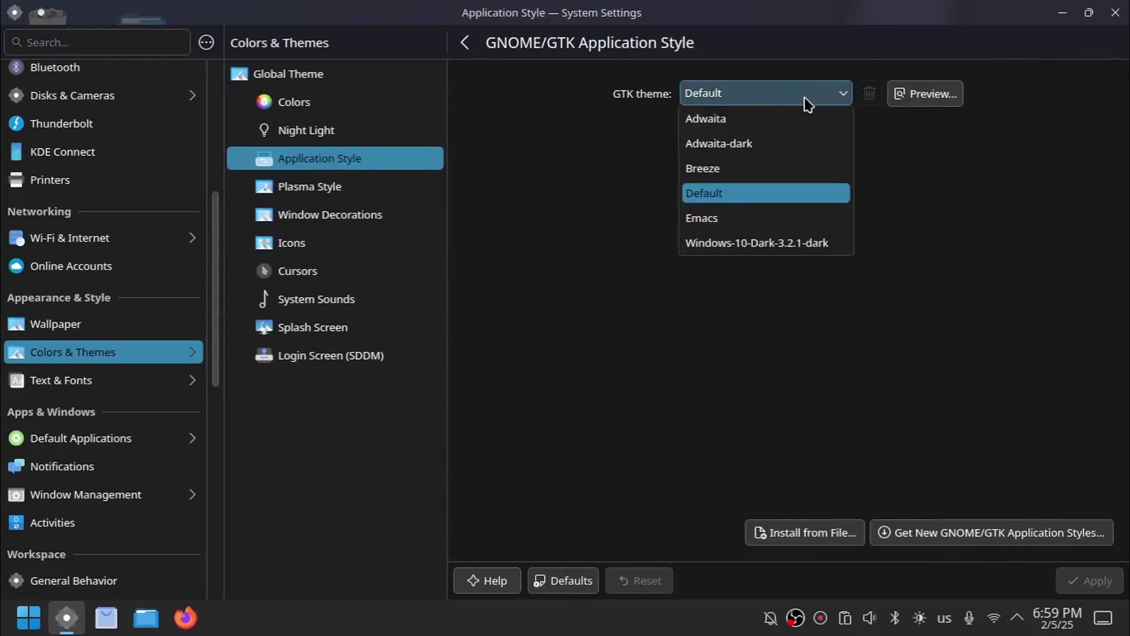
click(738, 244)
Search the downloadable GNOME/GTK application styles for "redstone", view the Redstone entry and close the download window.
click(953, 532)
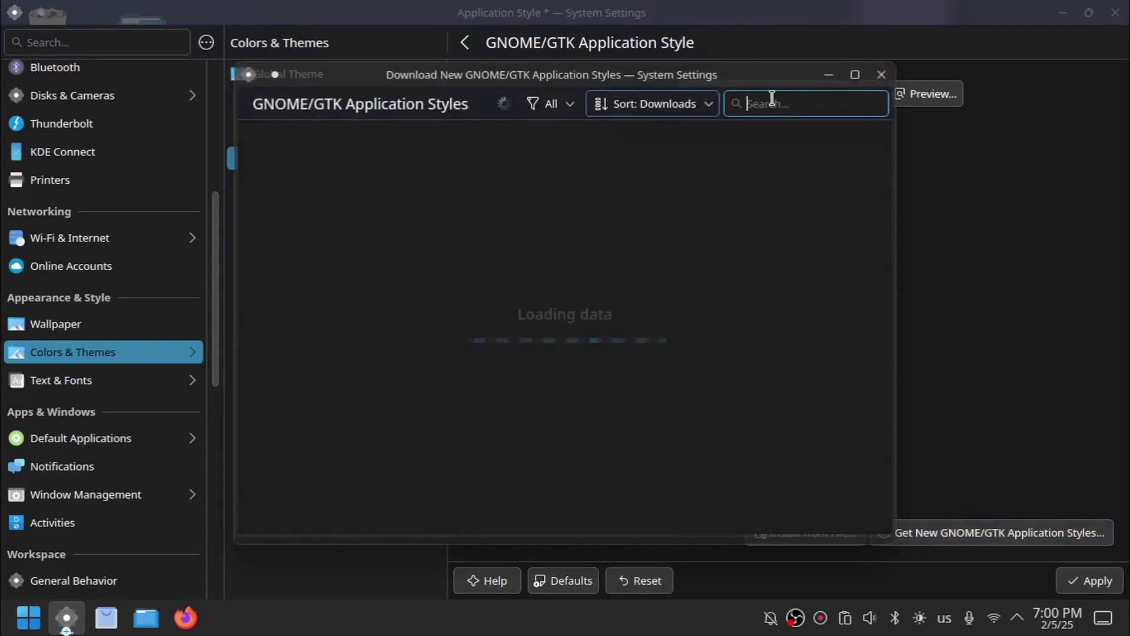
click(813, 112)
text(red)
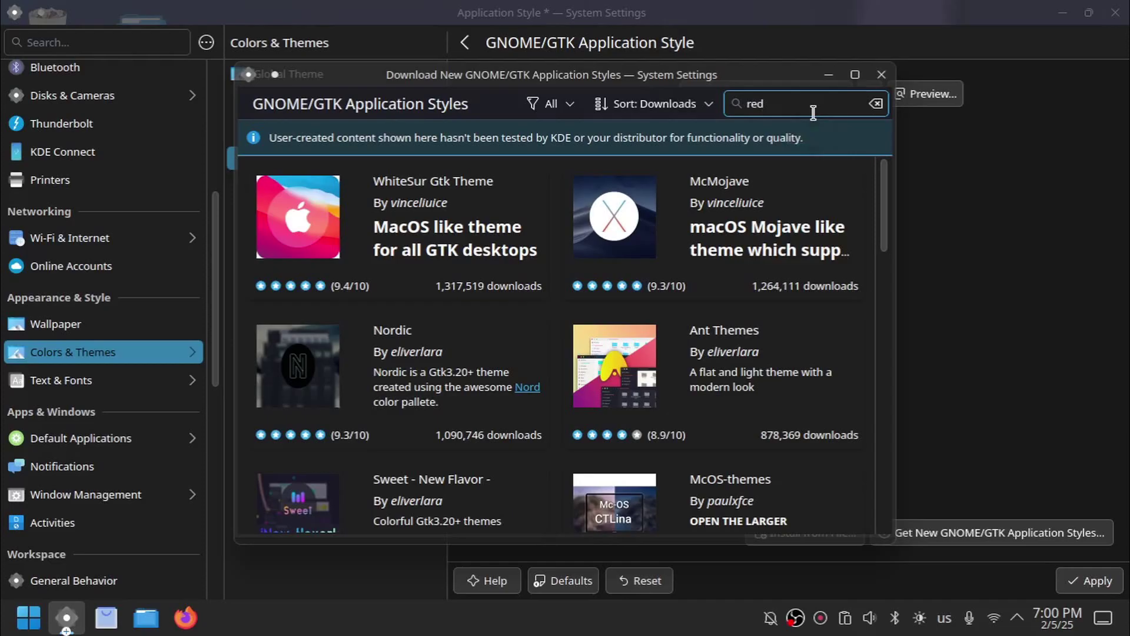
text(st)
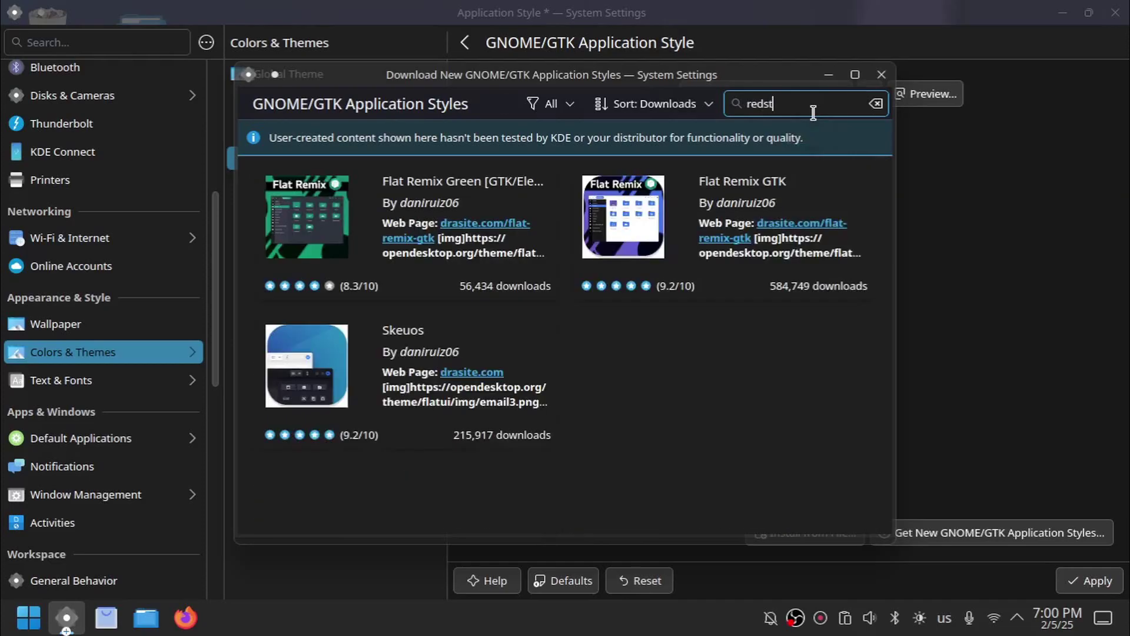
text(ne)
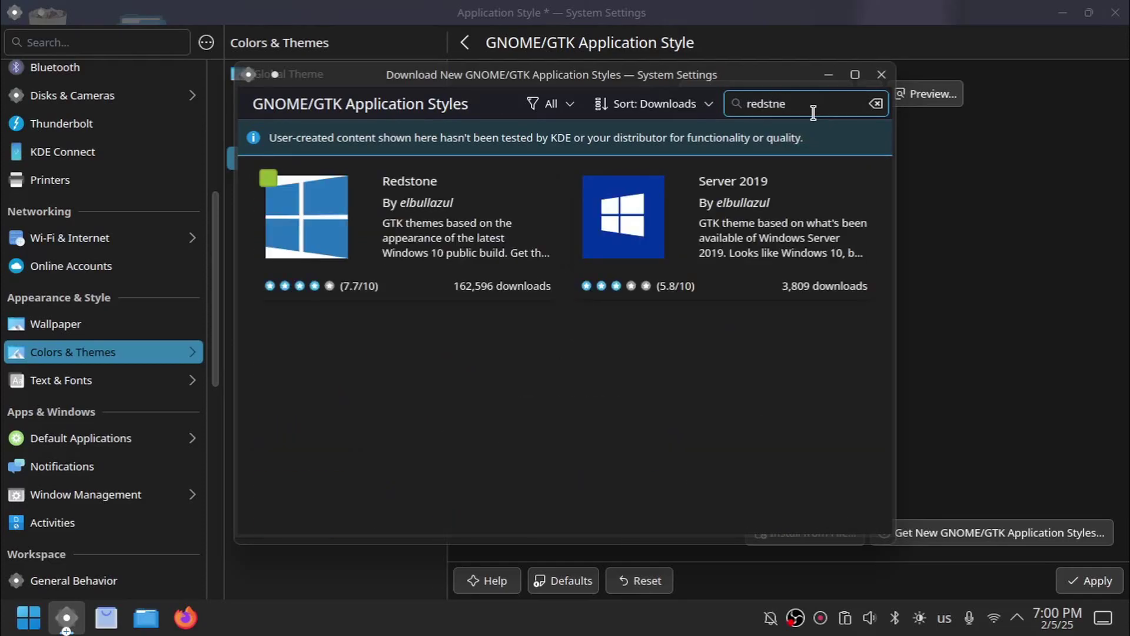
mouse_move(471, 225)
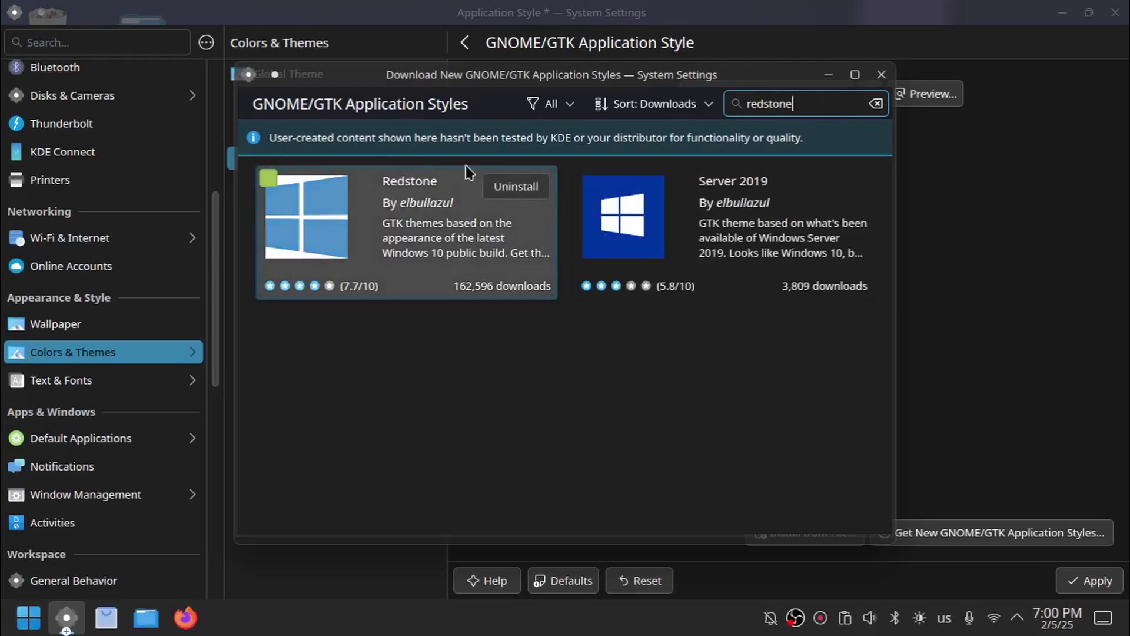
click(881, 74)
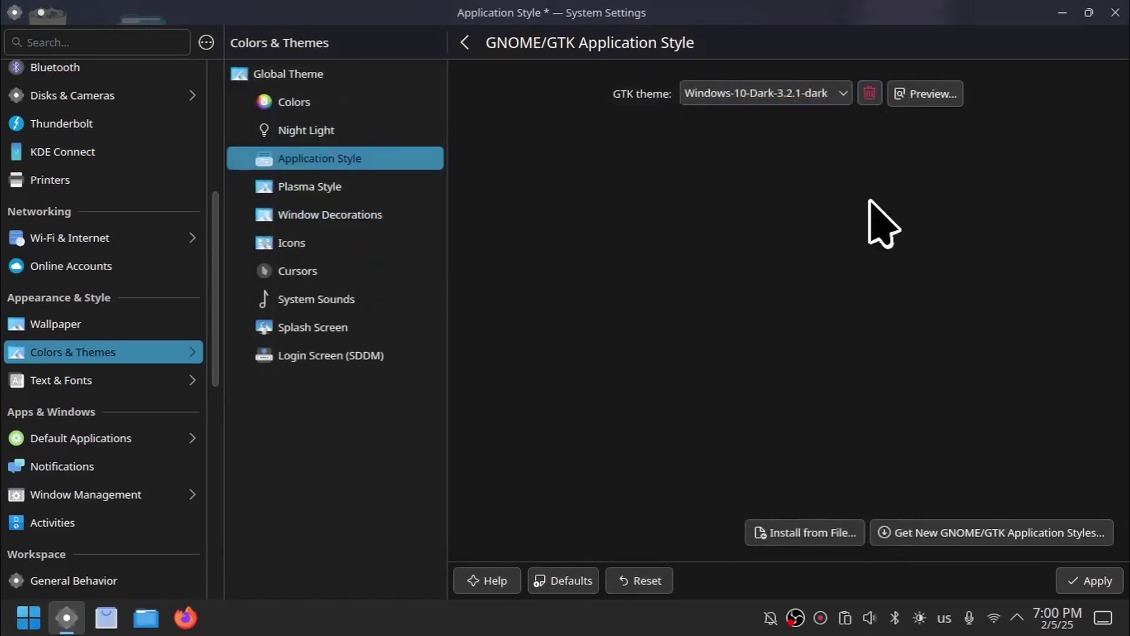
Apply the pending GTK theme change and review the Plasma Style and Window Decorations settings.
click(316, 191)
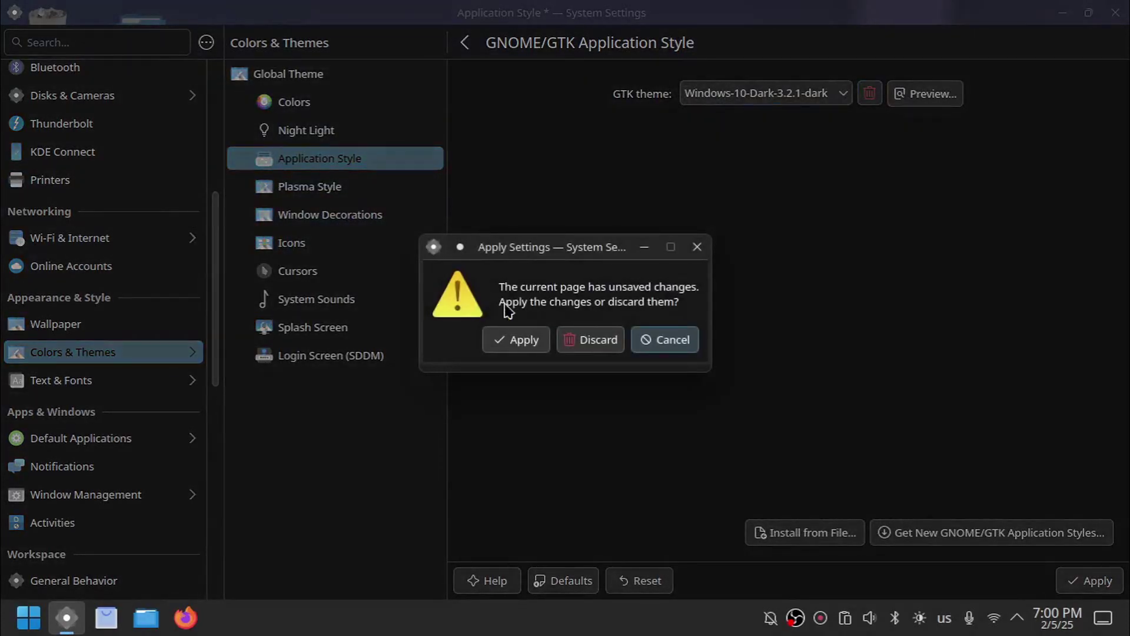
click(514, 340)
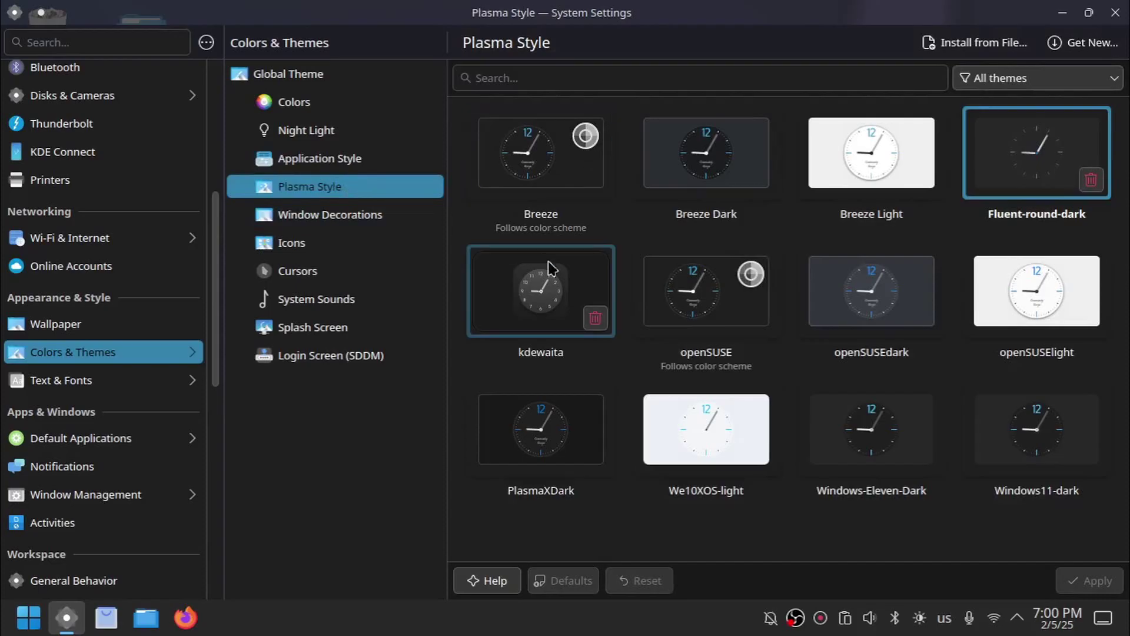
click(361, 214)
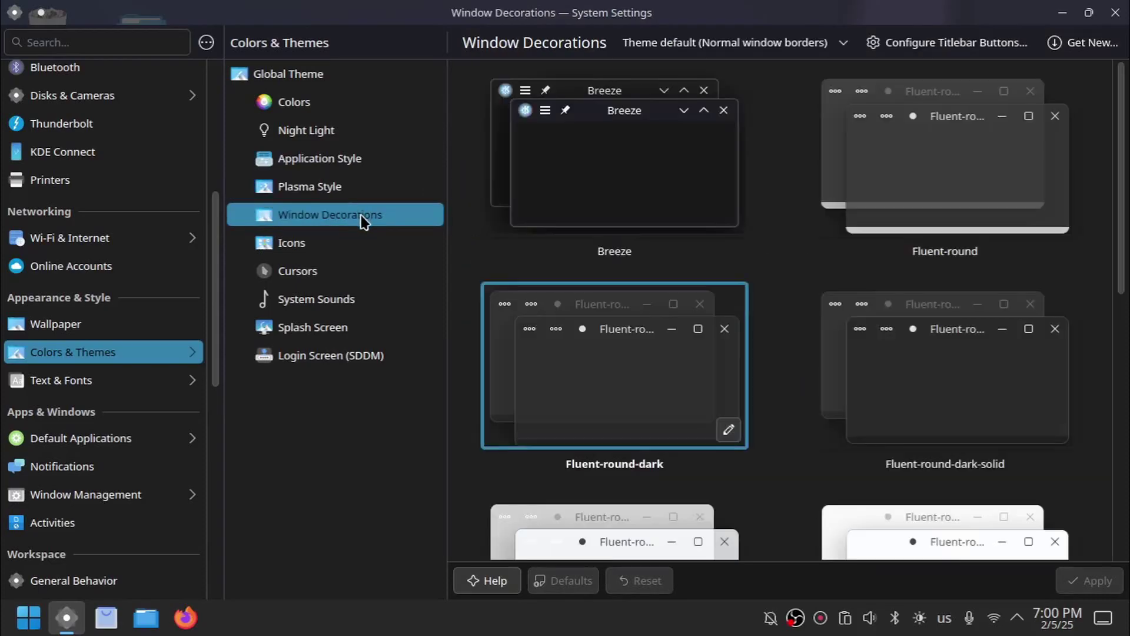
Search the downloadable icons for "we10", use the We10X icon theme in its We10X-black variant and close the download window.
click(334, 250)
click(1053, 51)
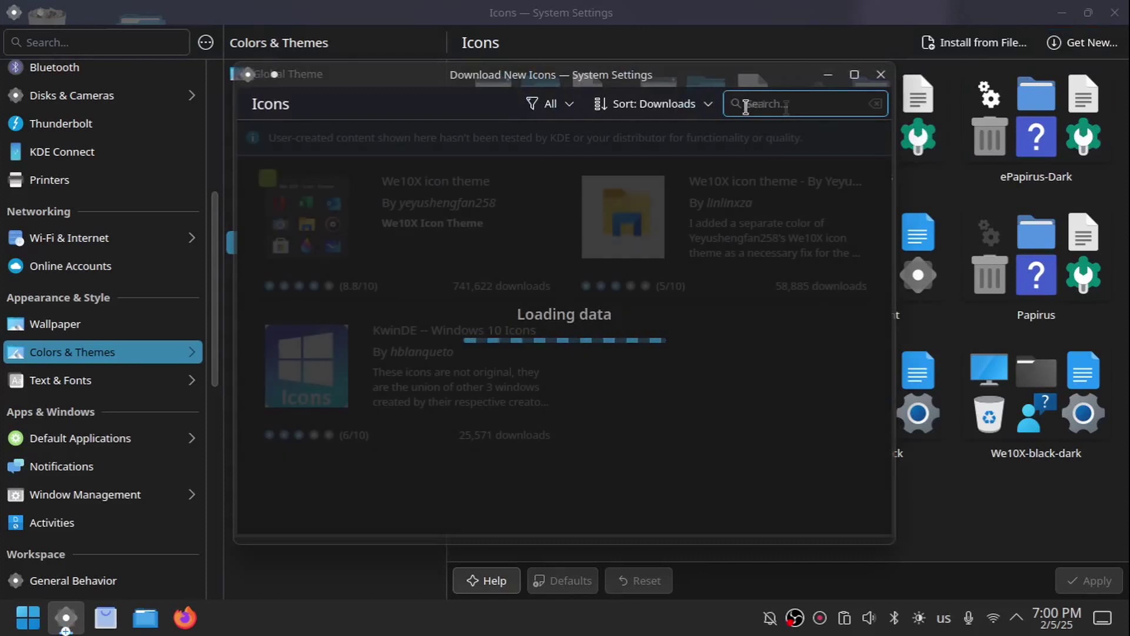
click(746, 106)
text(we10)
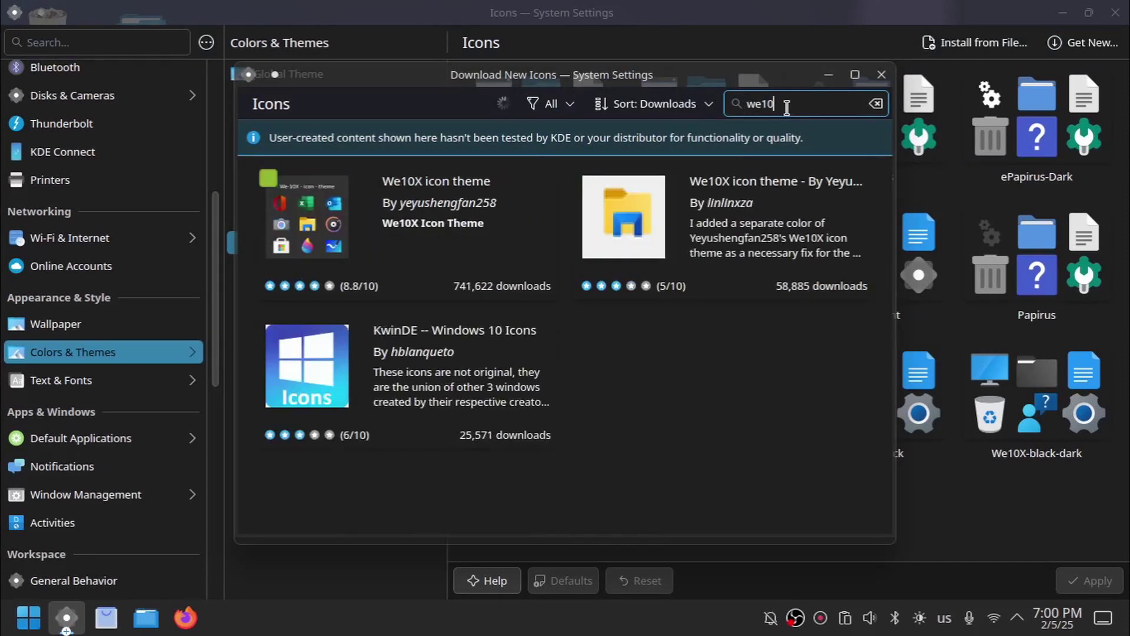
mouse_move(485, 230)
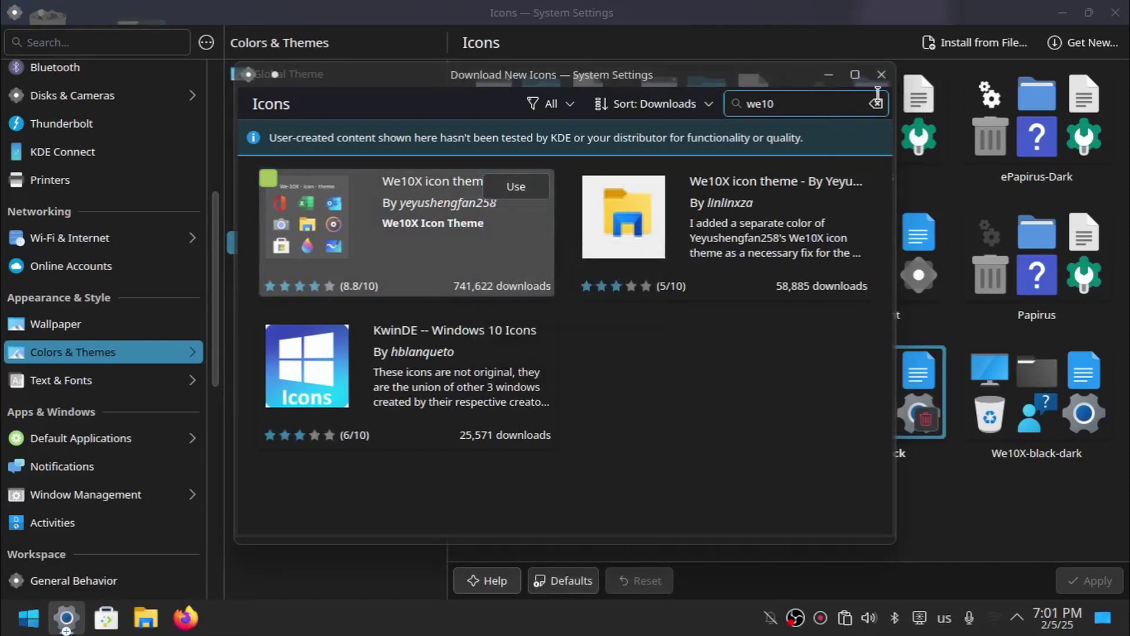
click(881, 75)
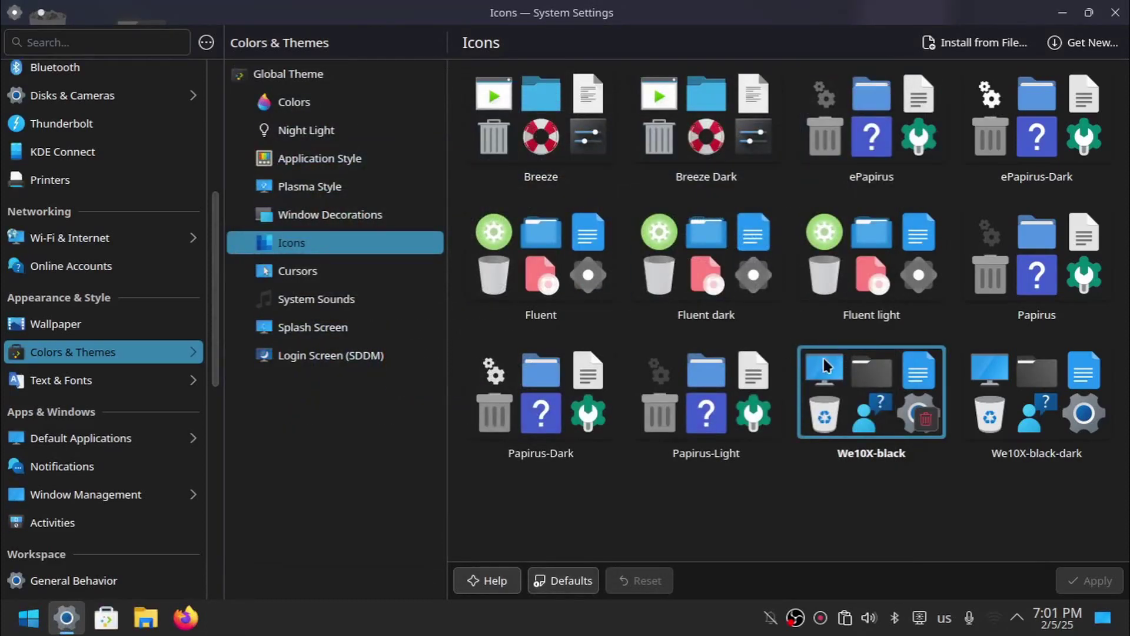
Search the downloadable cursors for "windows 8", install the Windows 10 KDE cursor theme and close the download window.
click(351, 275)
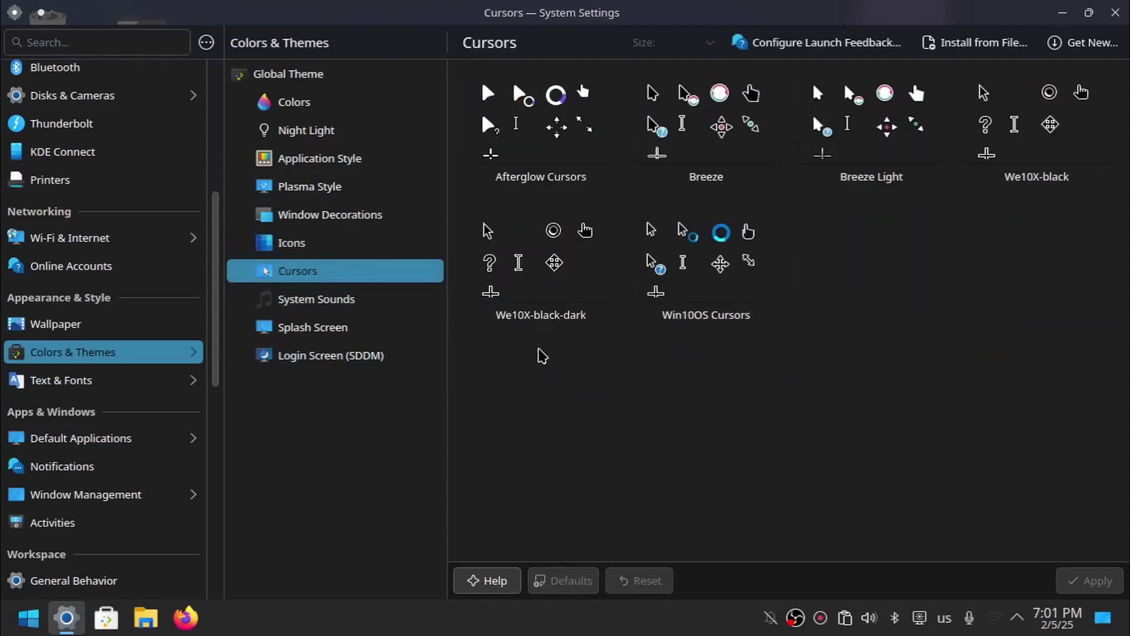
click(1069, 41)
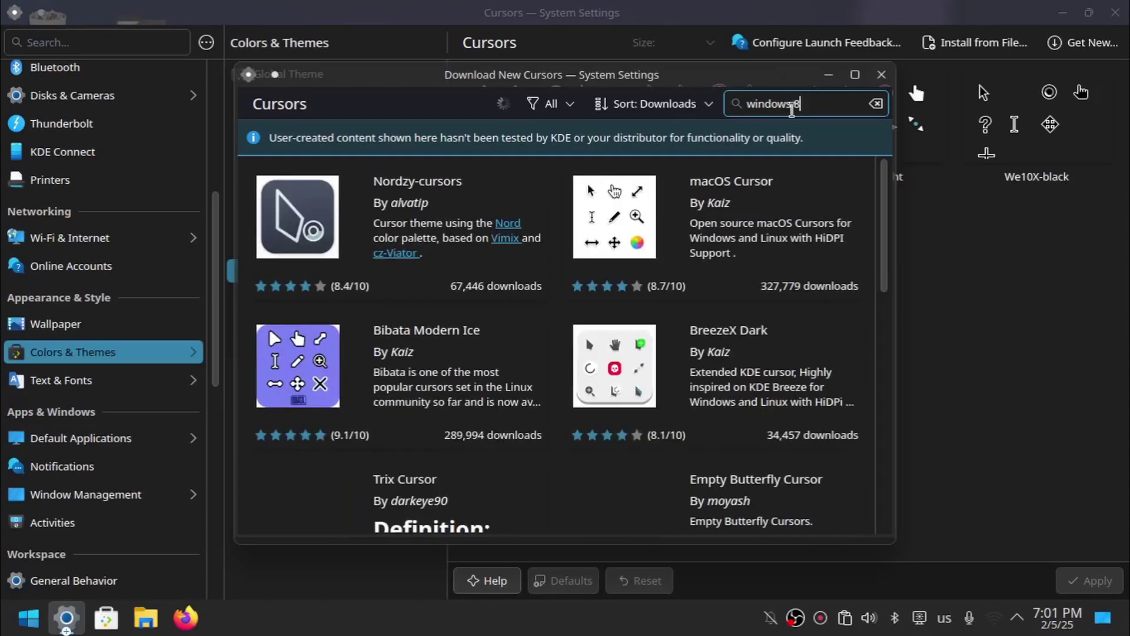
scroll(721, 258, down, 3)
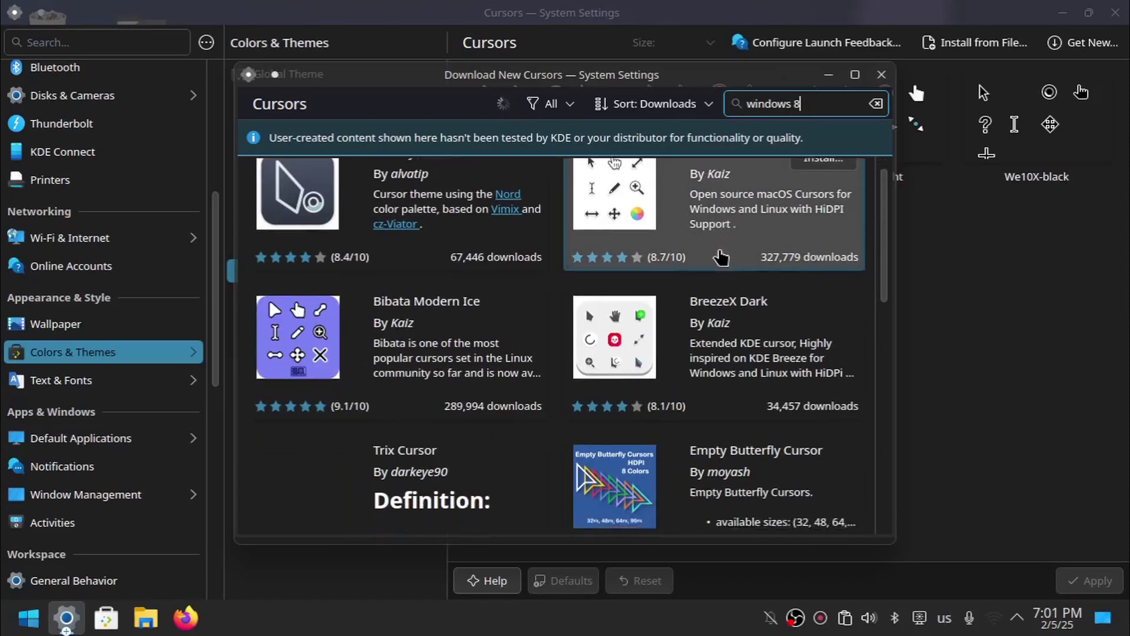
scroll(720, 257, down, 3)
scroll(710, 256, down, 1)
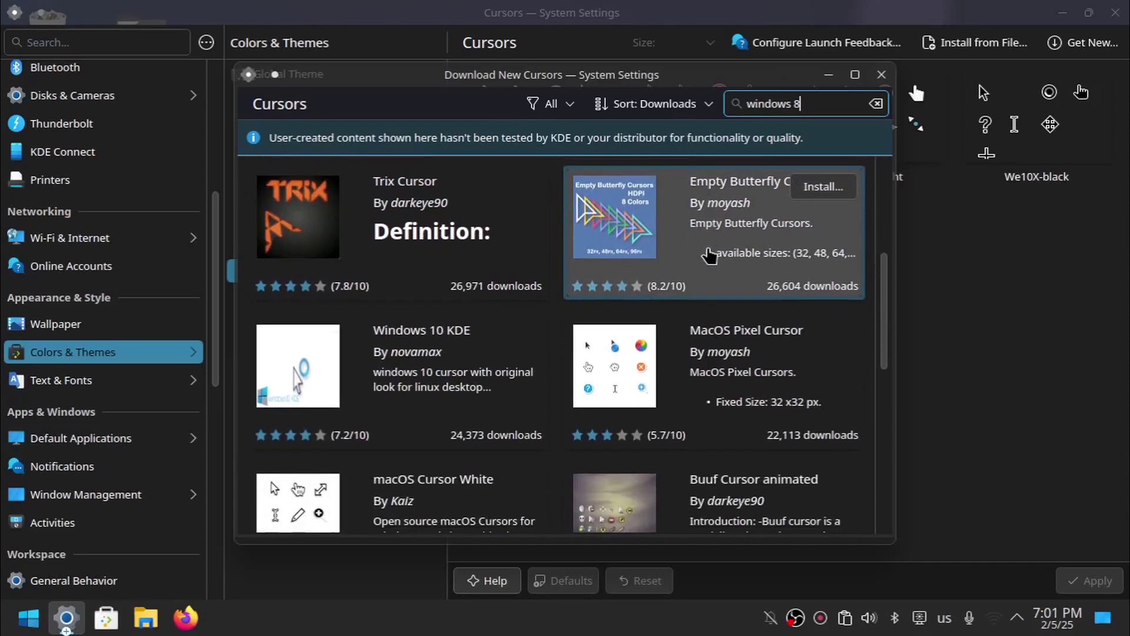
click(506, 336)
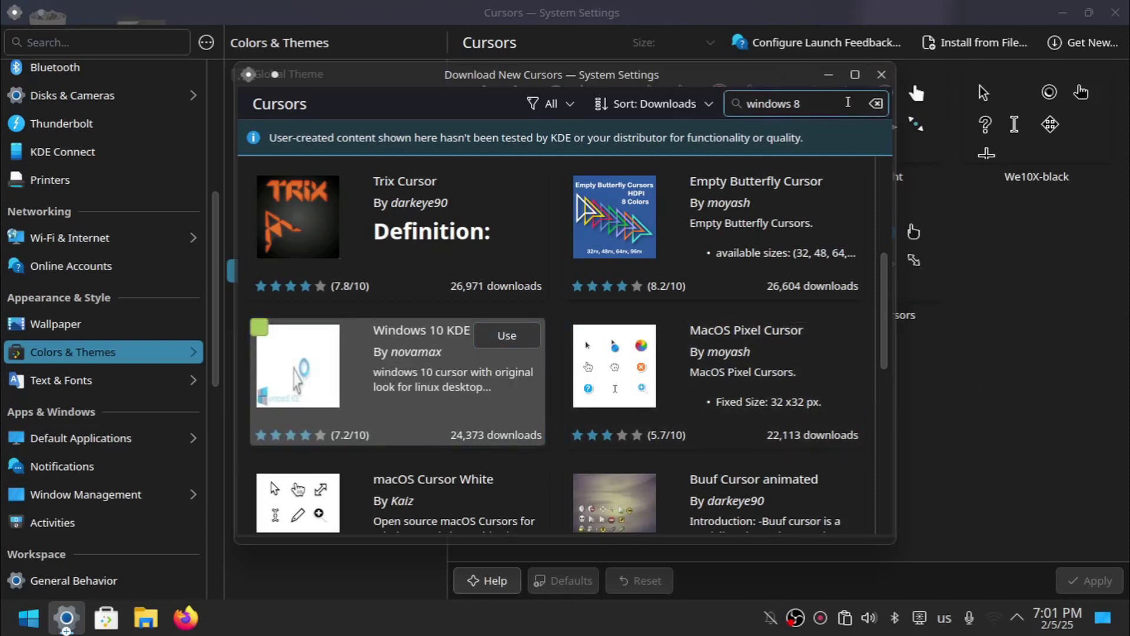
scroll(537, 365, up, 5)
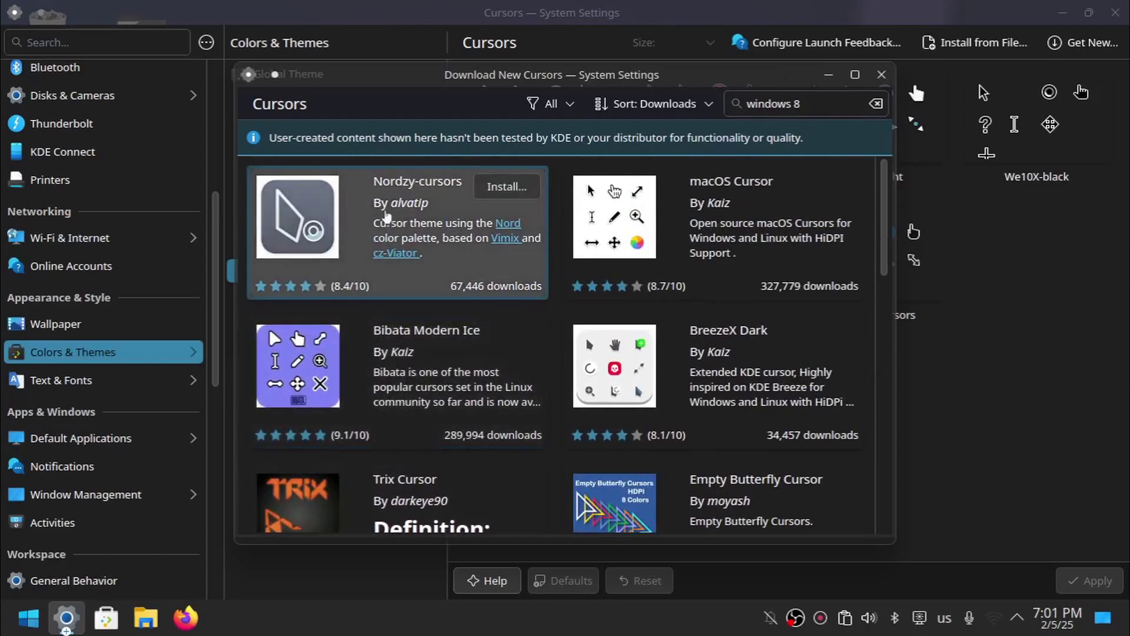
click(886, 73)
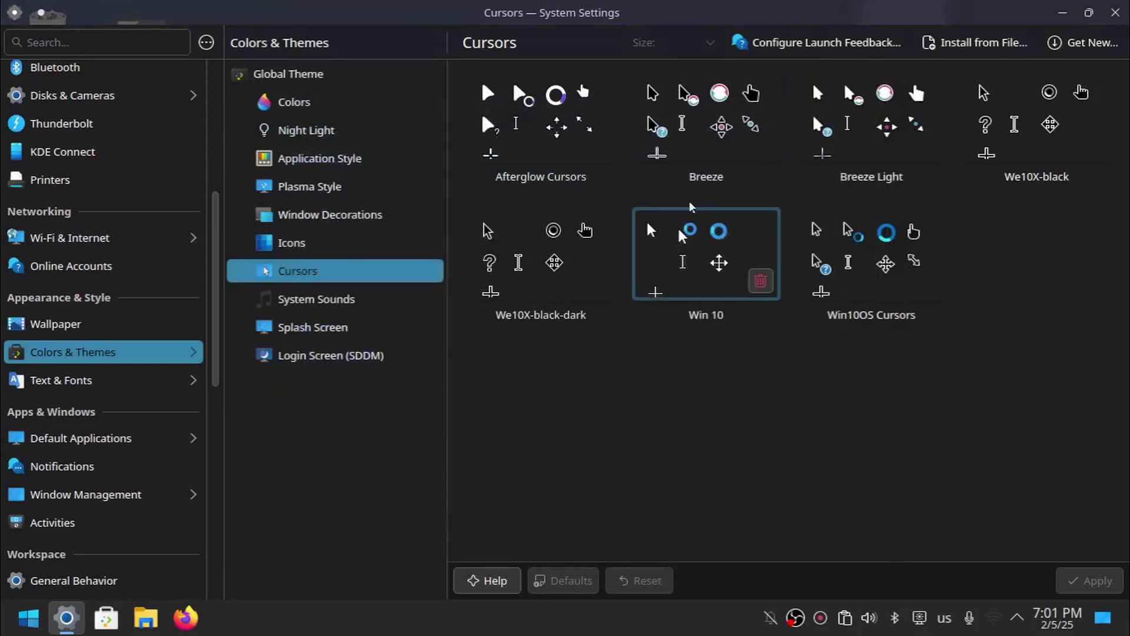
Select the Win 10 cursor theme, set its size to 32 and apply the change.
click(694, 283)
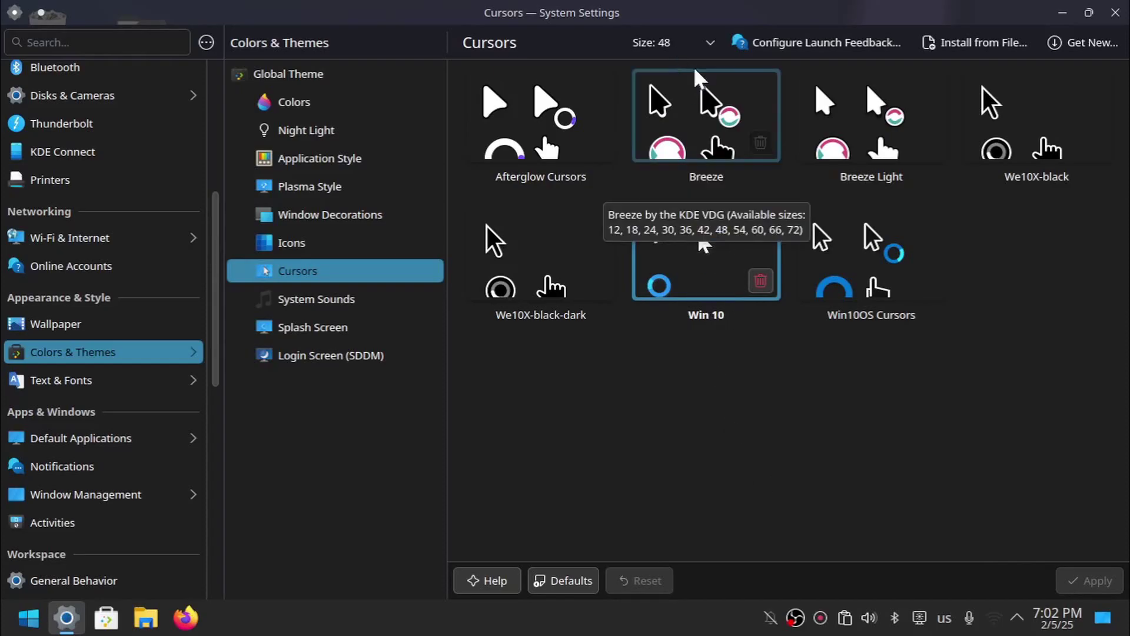
click(695, 43)
click(687, 75)
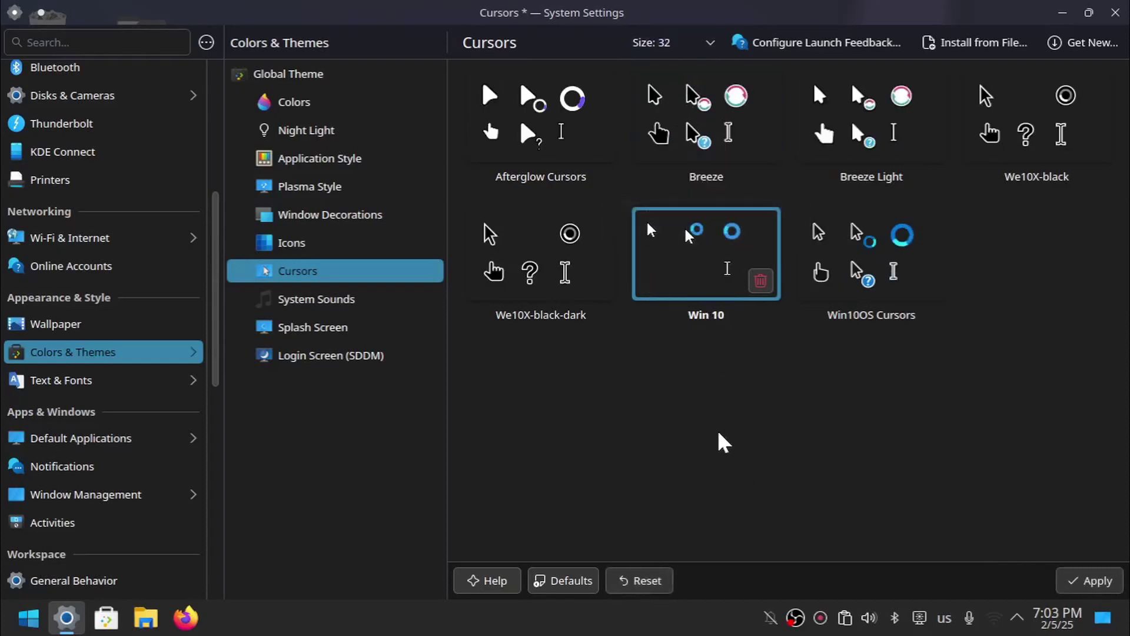
click(1082, 576)
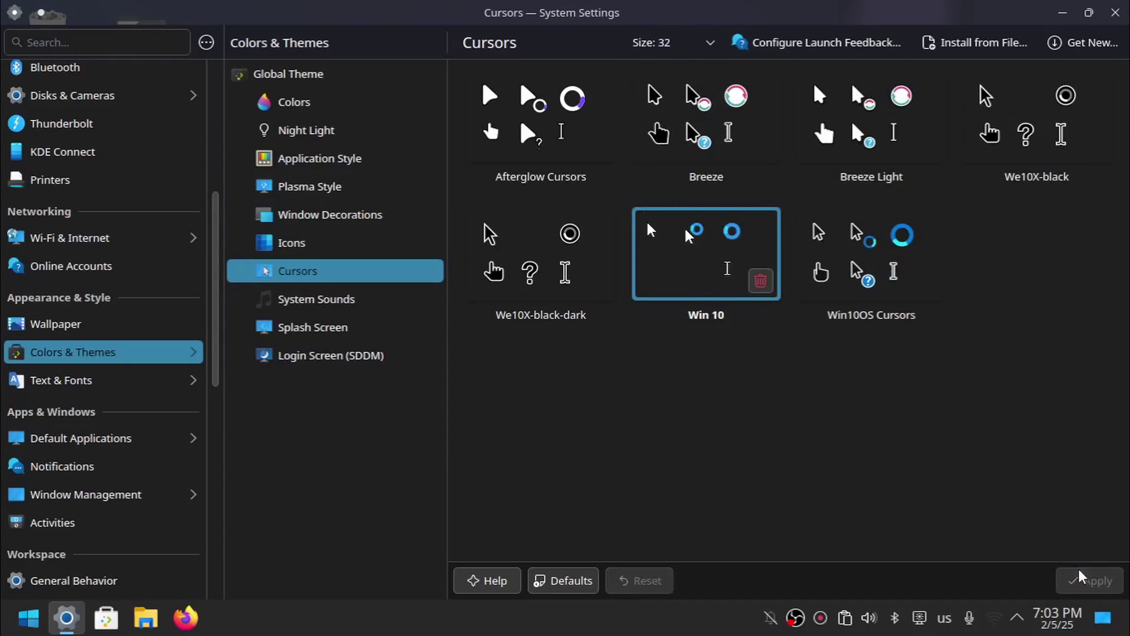
Preview the Fluent-round-dark splash screen, close the preview and open the Login Screen (SDDM) settings.
click(334, 300)
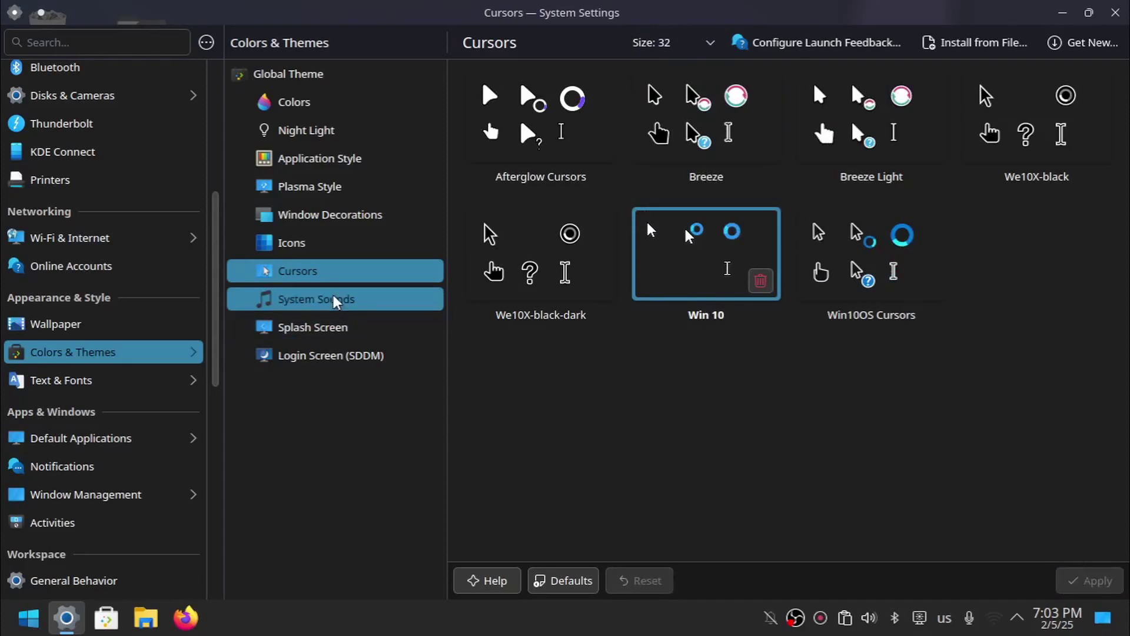
click(347, 337)
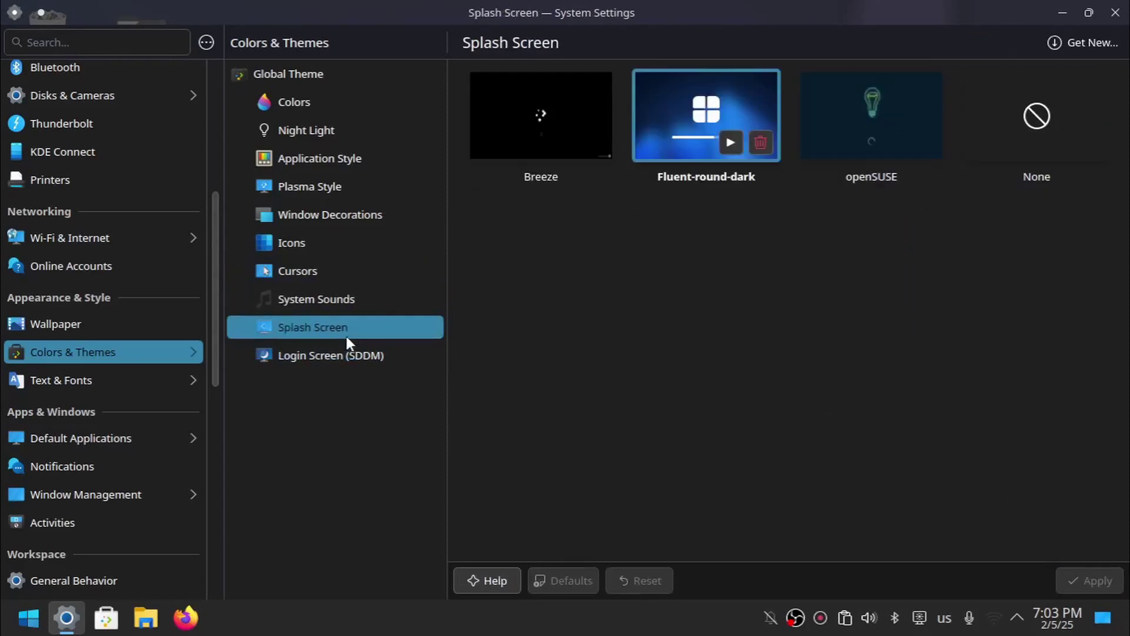
click(730, 142)
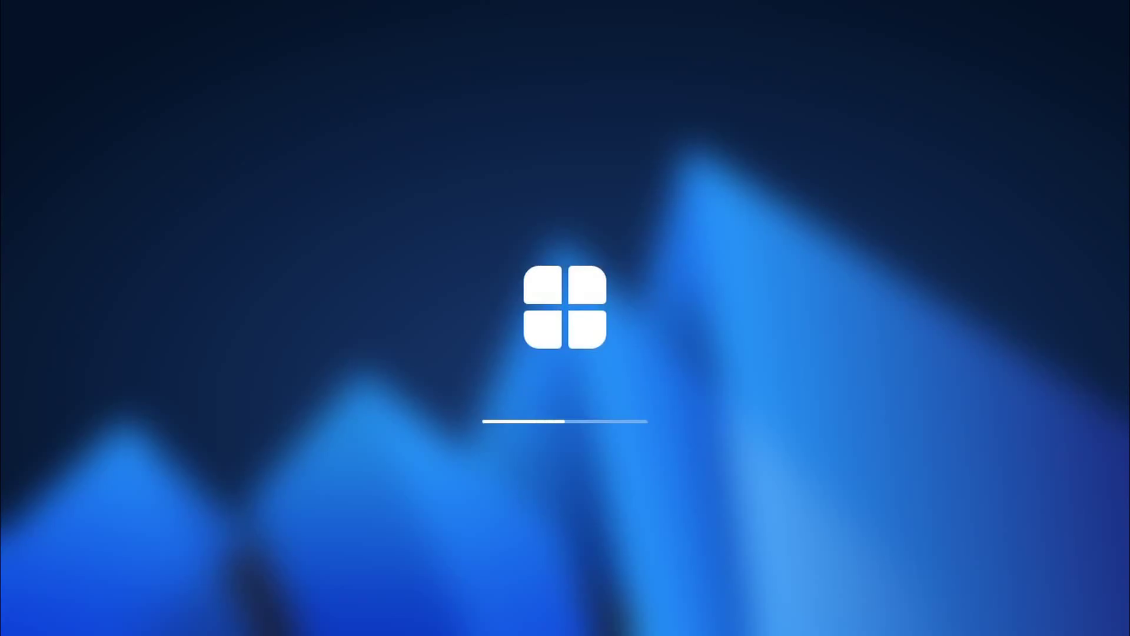
click(584, 390)
click(365, 355)
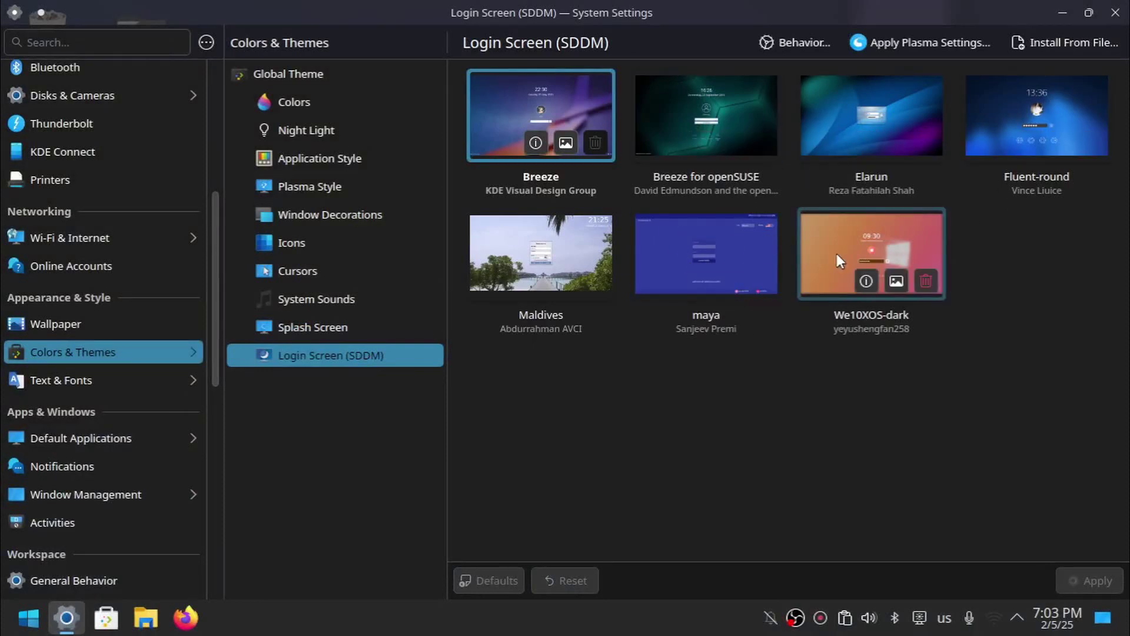
Select the Fluent-round login screen theme, apply it and authorize the change with the root password.
click(1019, 111)
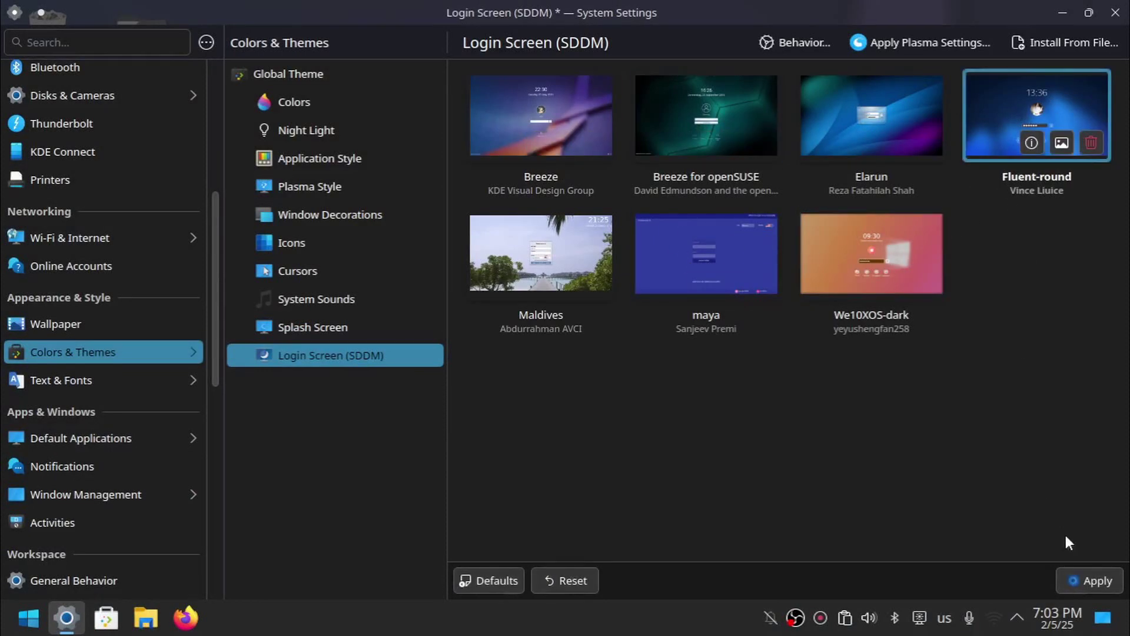
click(1089, 580)
text(••••••••••)
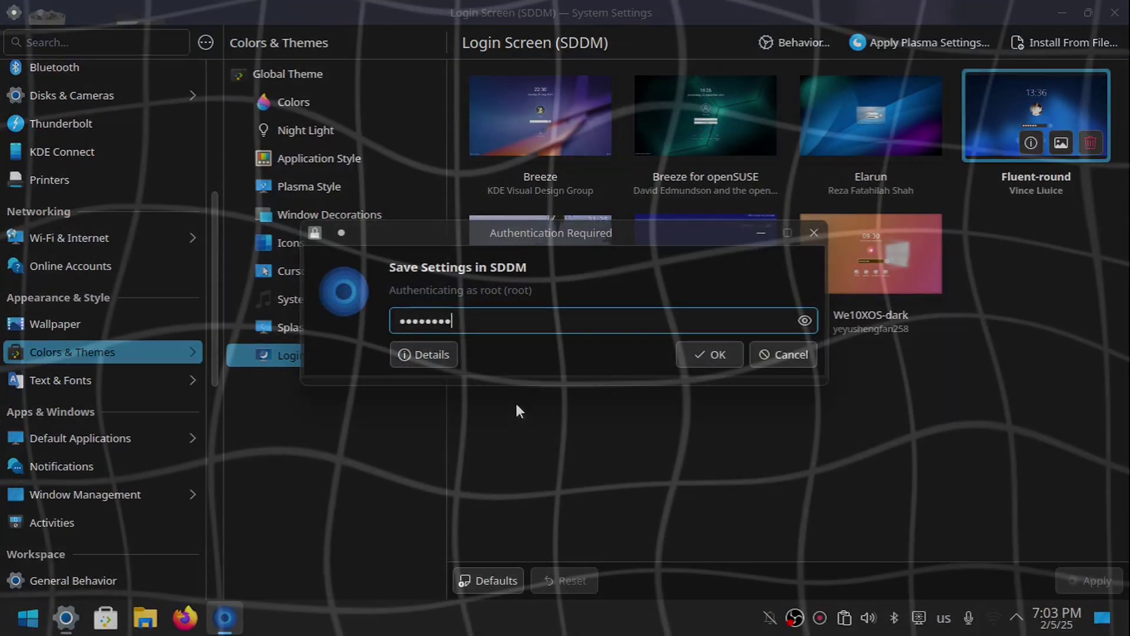
key(Return)
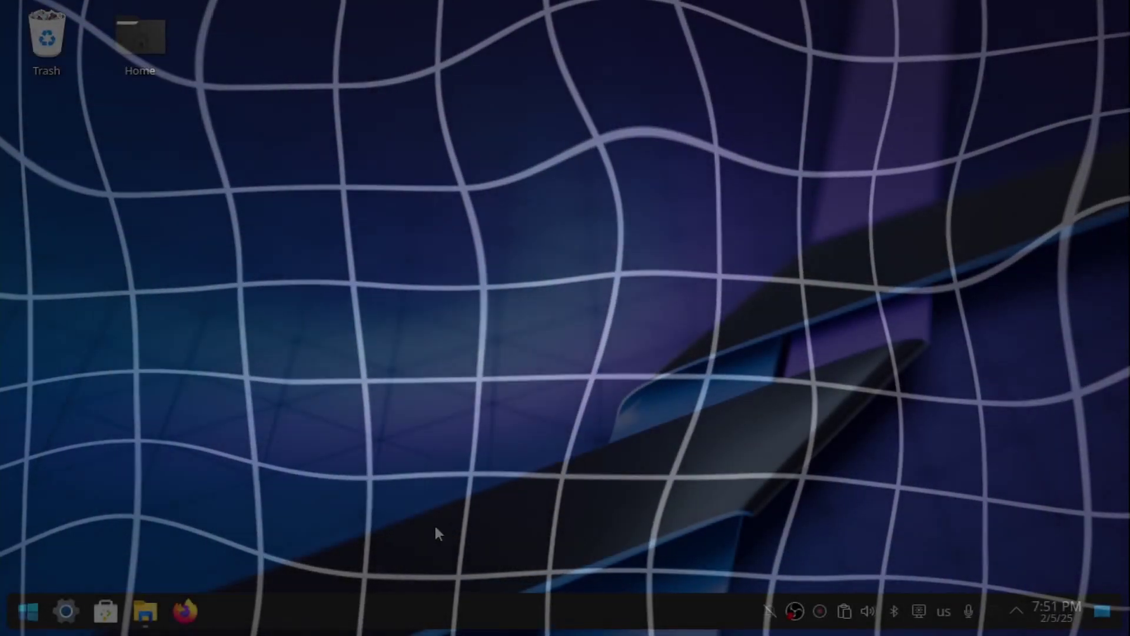
From the desktop's wallpaper settings, search the downloadable wallpapers for "windows 11", install the Dark Blue Folds 2021 wallpaper and close the download window.
right_click(441, 420)
click(510, 429)
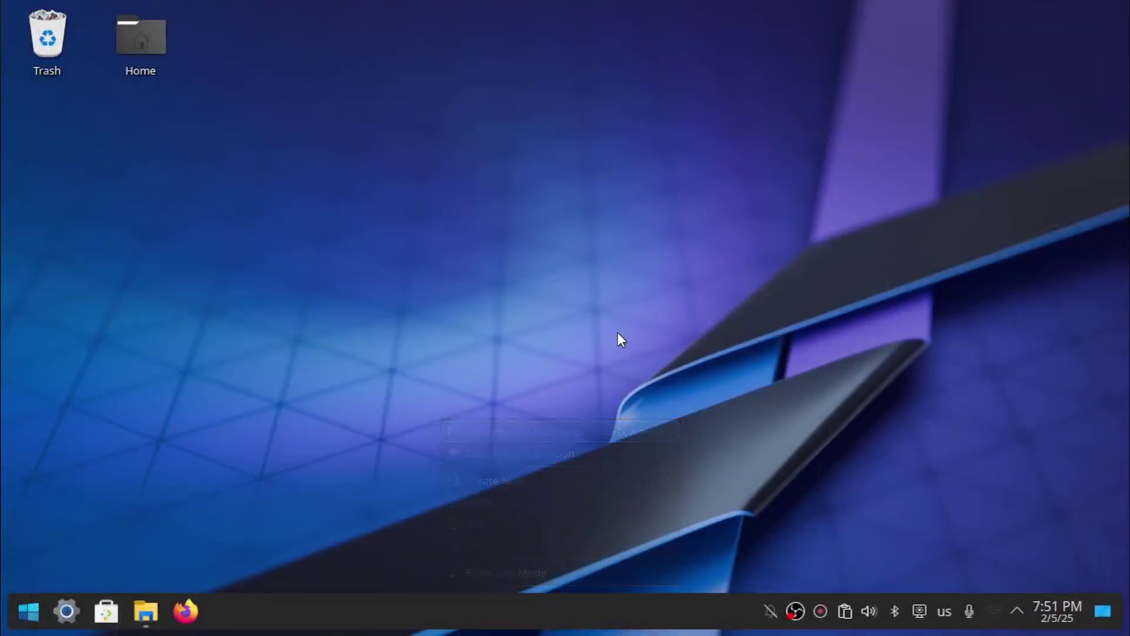
click(786, 242)
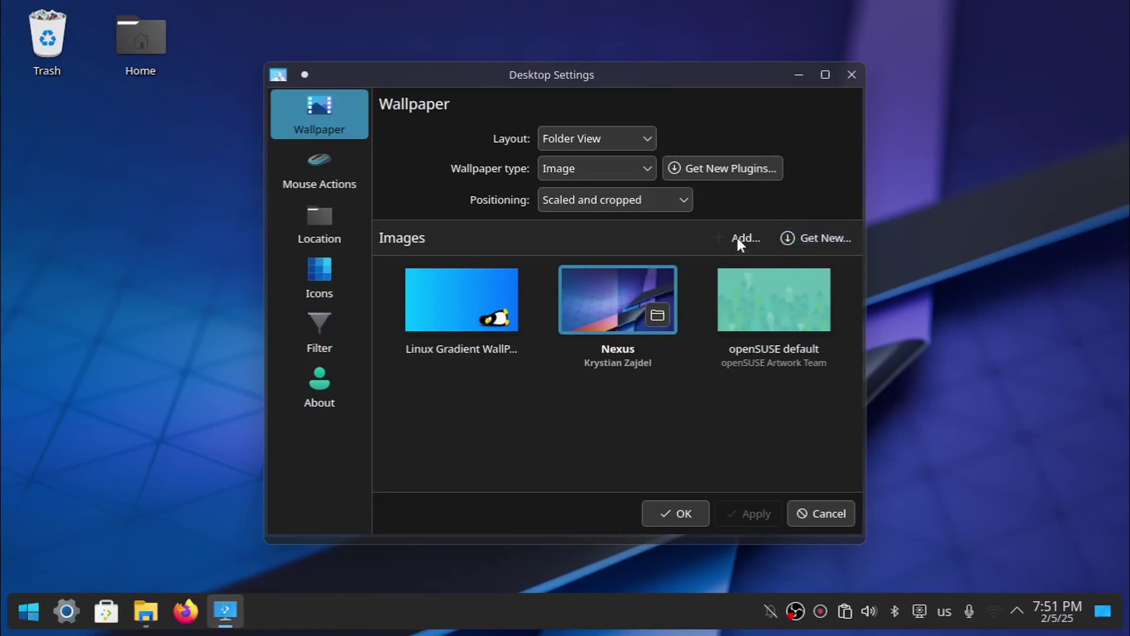
text(windows 11)
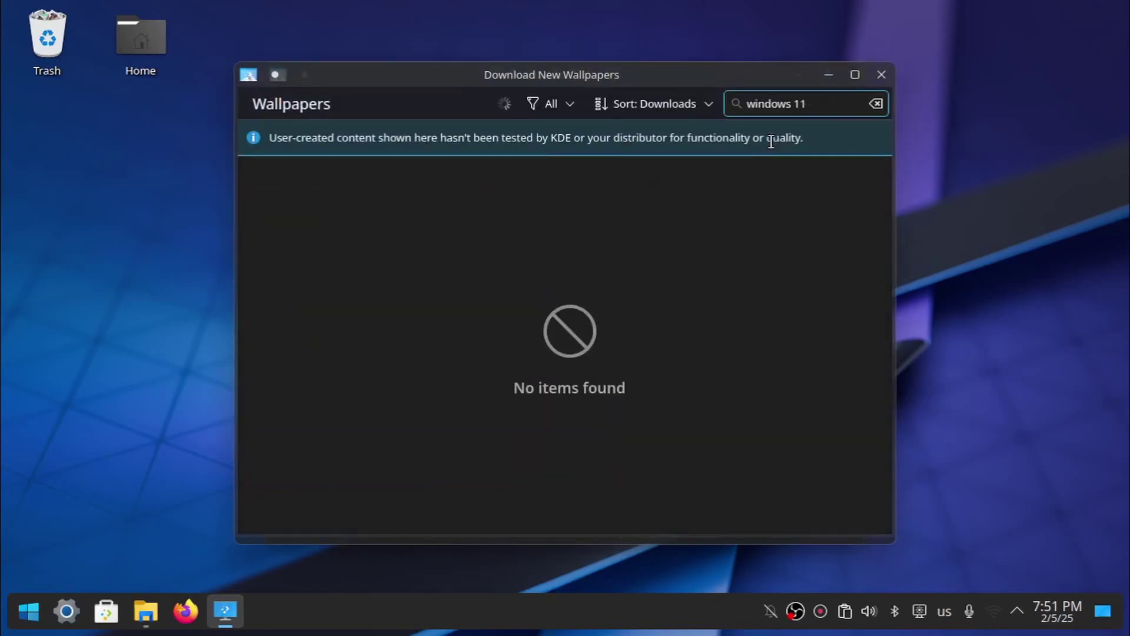
click(822, 351)
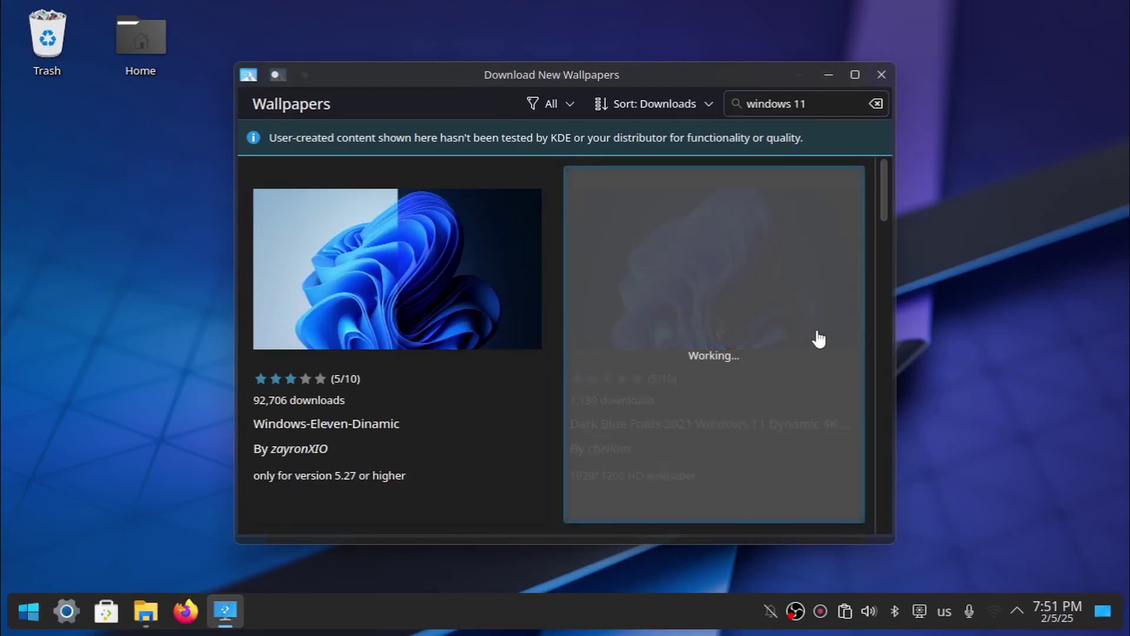
click(883, 73)
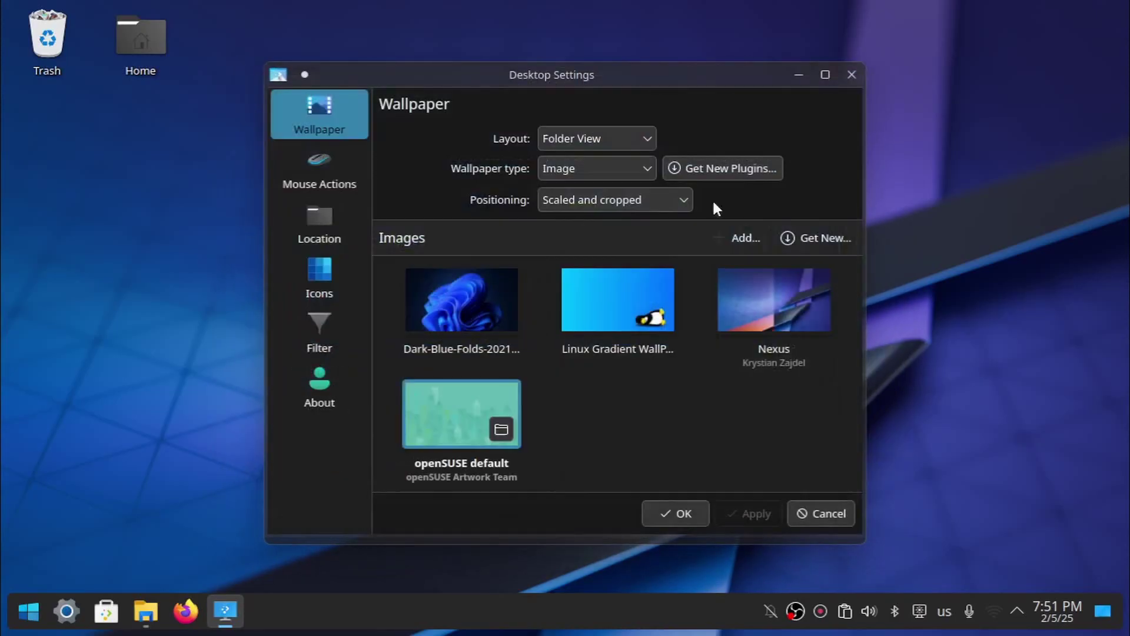
Apply the Dark-Blue-Folds wallpaper to the desktop and close the desktop settings.
click(453, 291)
click(729, 513)
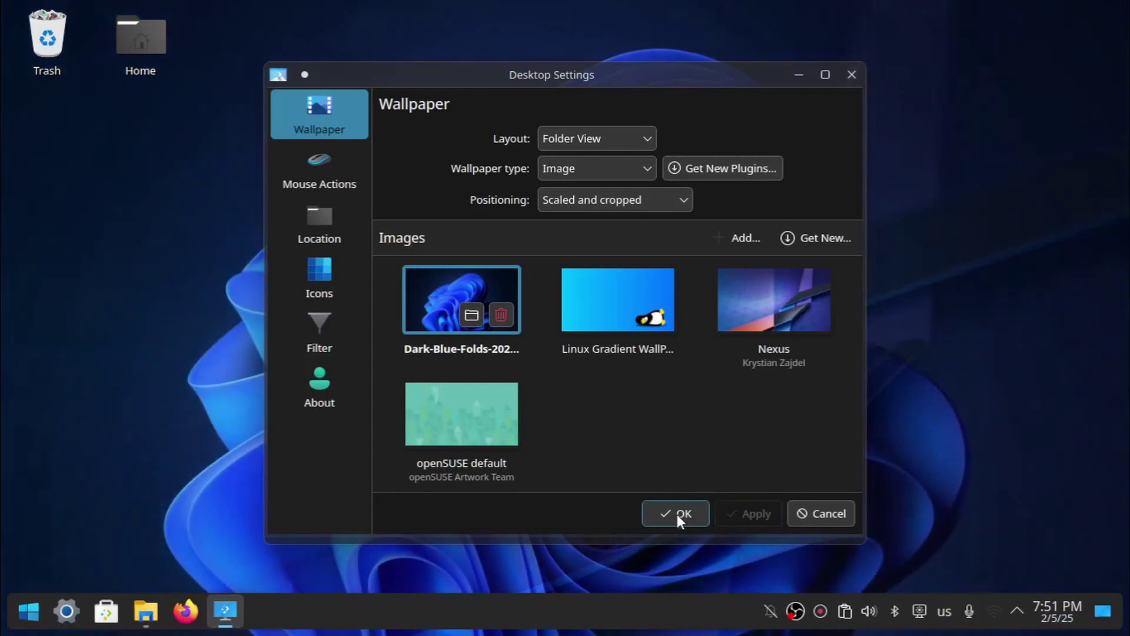
click(677, 513)
In the panel configuration, turn off the Floating style, remove the Peek at Desktop widget and exit edit mode.
right_click(696, 621)
click(814, 584)
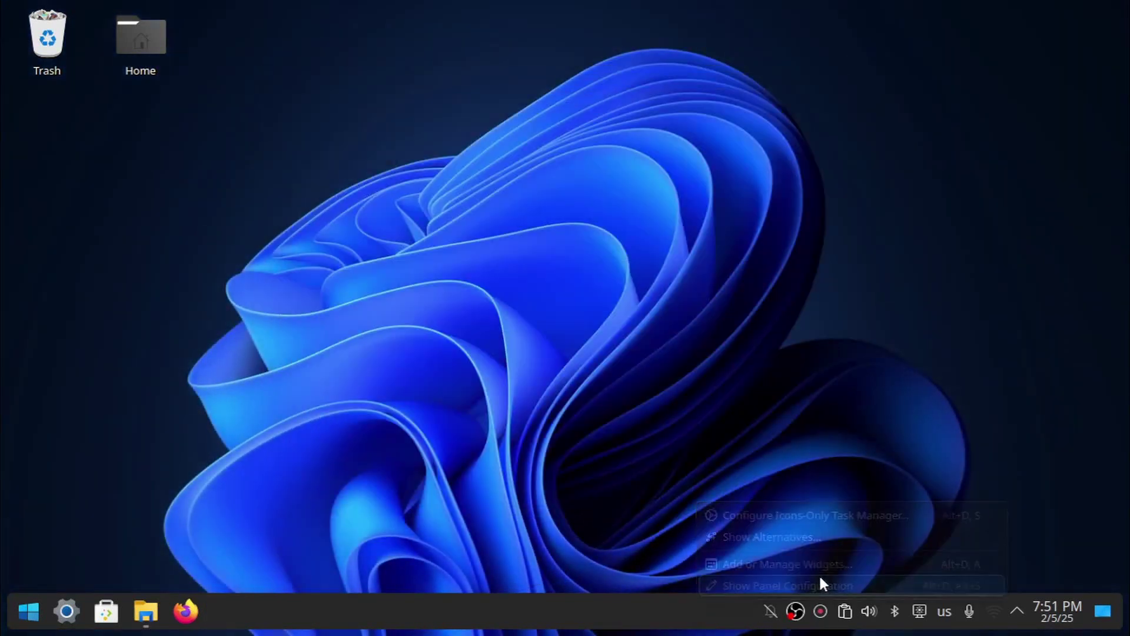
click(1012, 441)
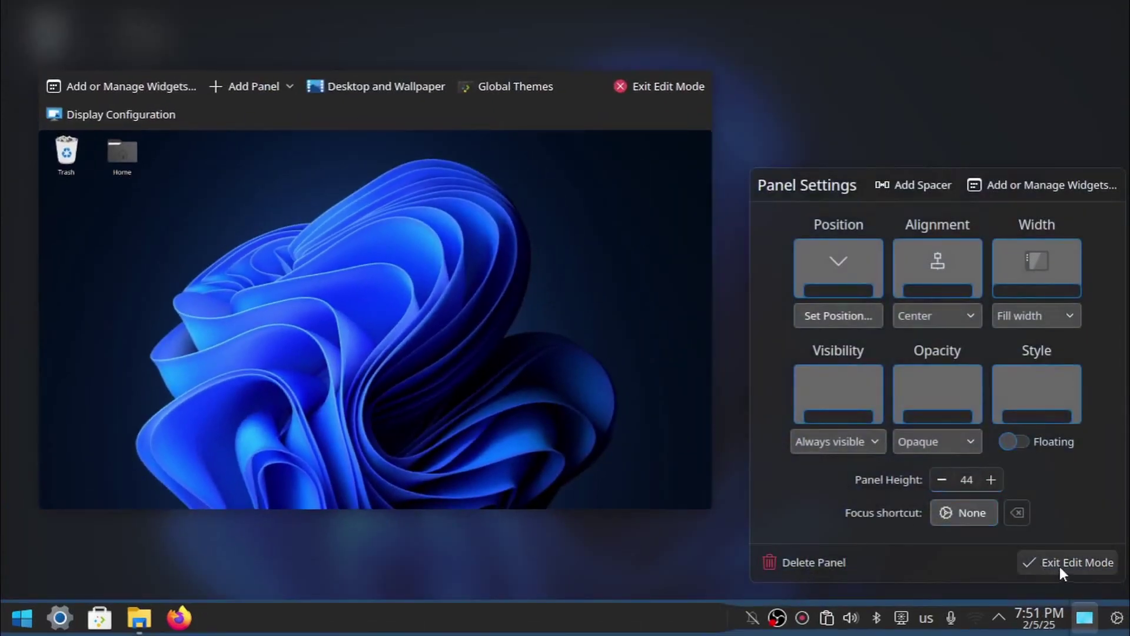
mouse_move(1084, 617)
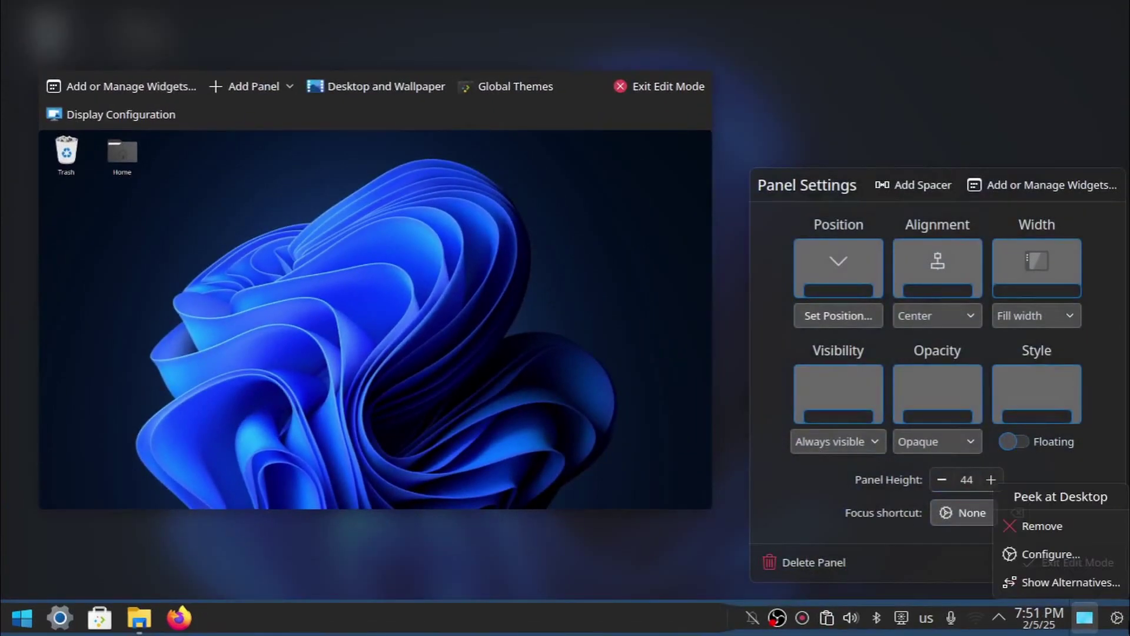
click(1050, 526)
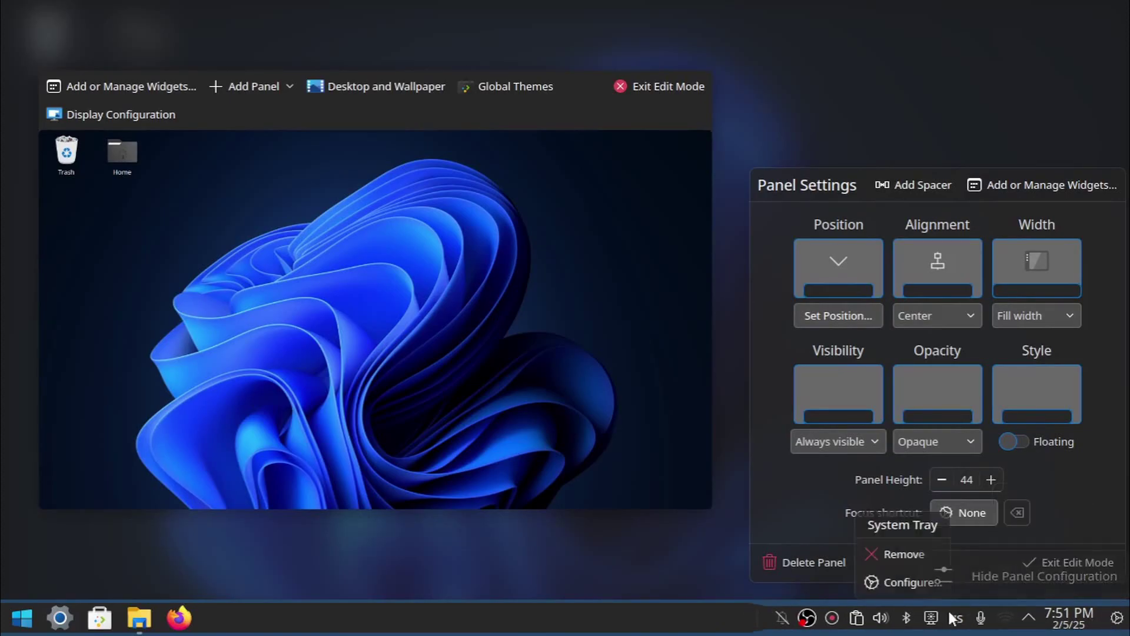
mouse_move(480, 615)
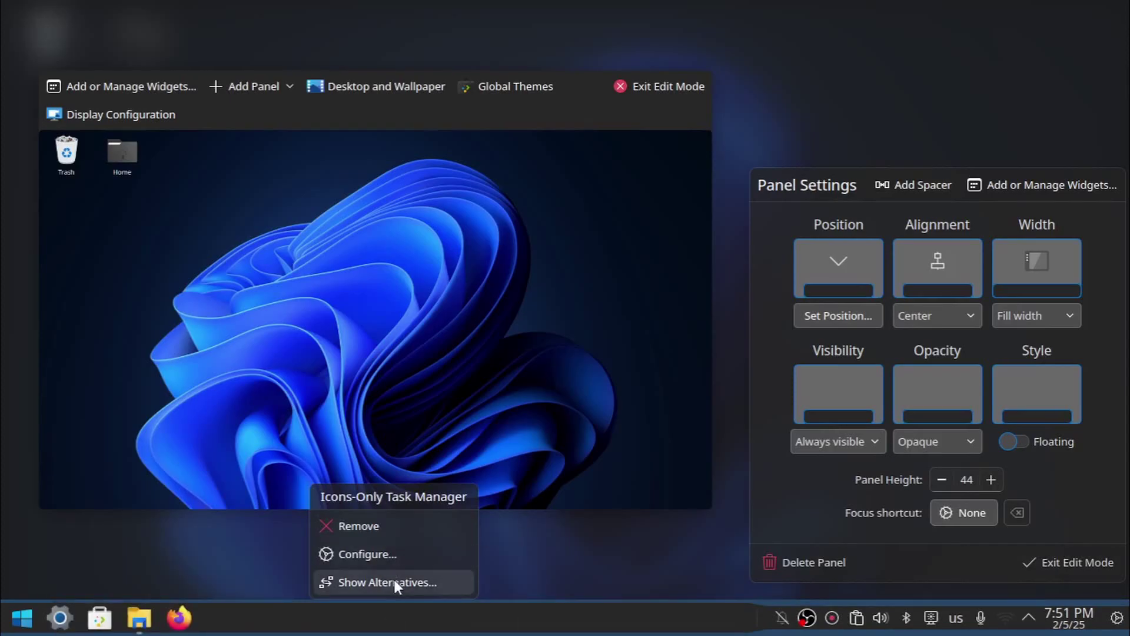
click(529, 454)
Search the downloadable Plasma widgets for "menu 11" and open the details of the 11 menu widget.
right_click(297, 623)
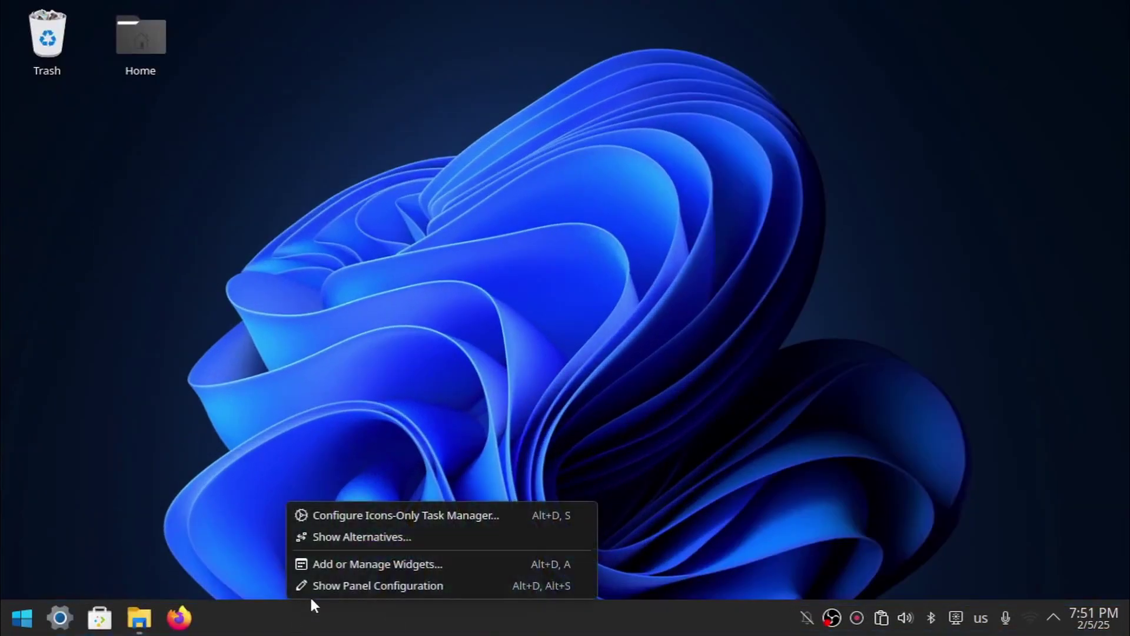
click(345, 565)
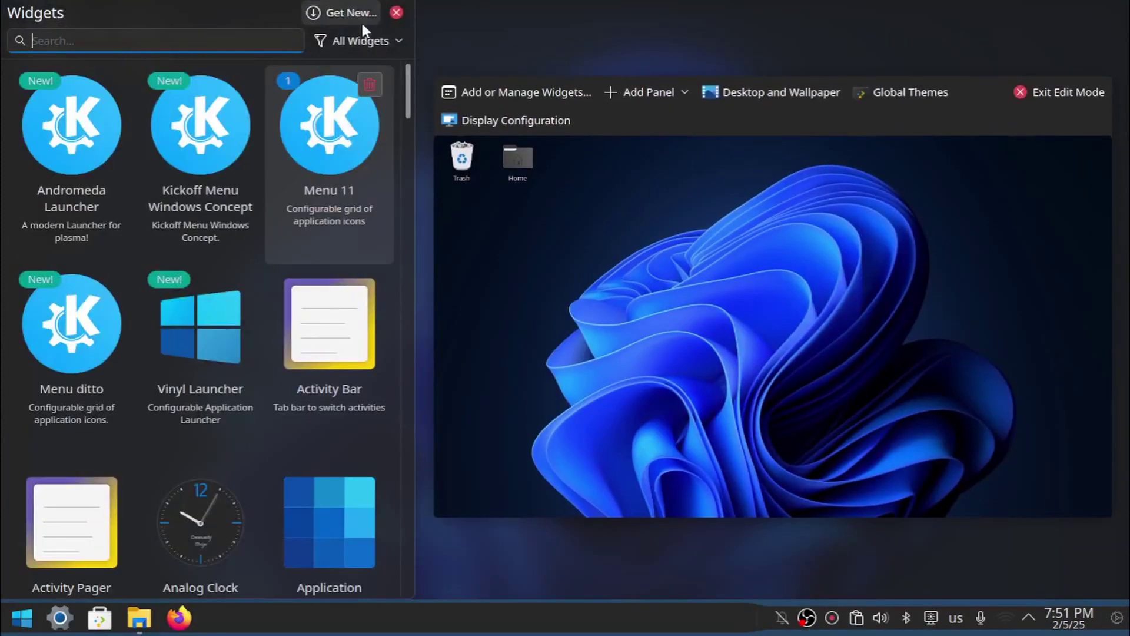
click(361, 20)
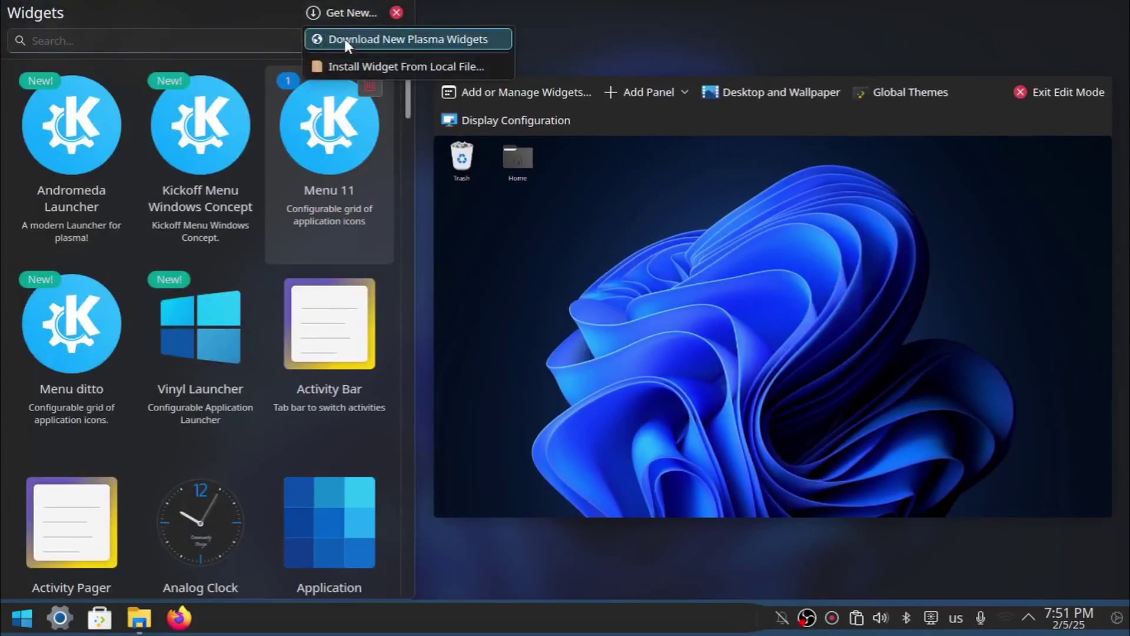
click(391, 43)
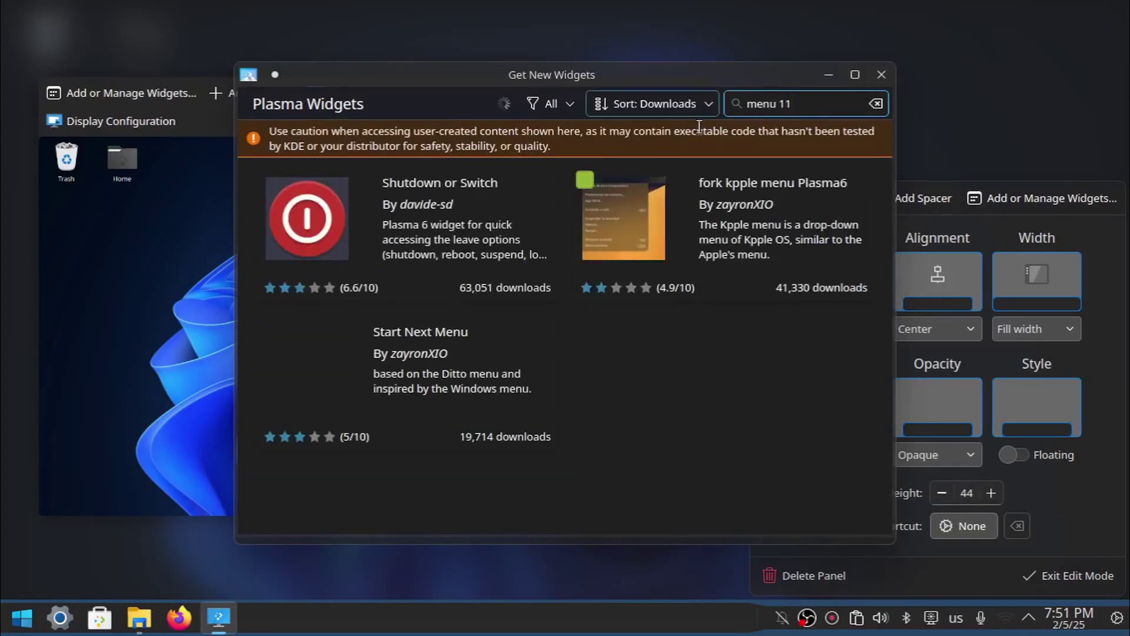
mouse_move(507, 253)
scroll(637, 279, down, 5)
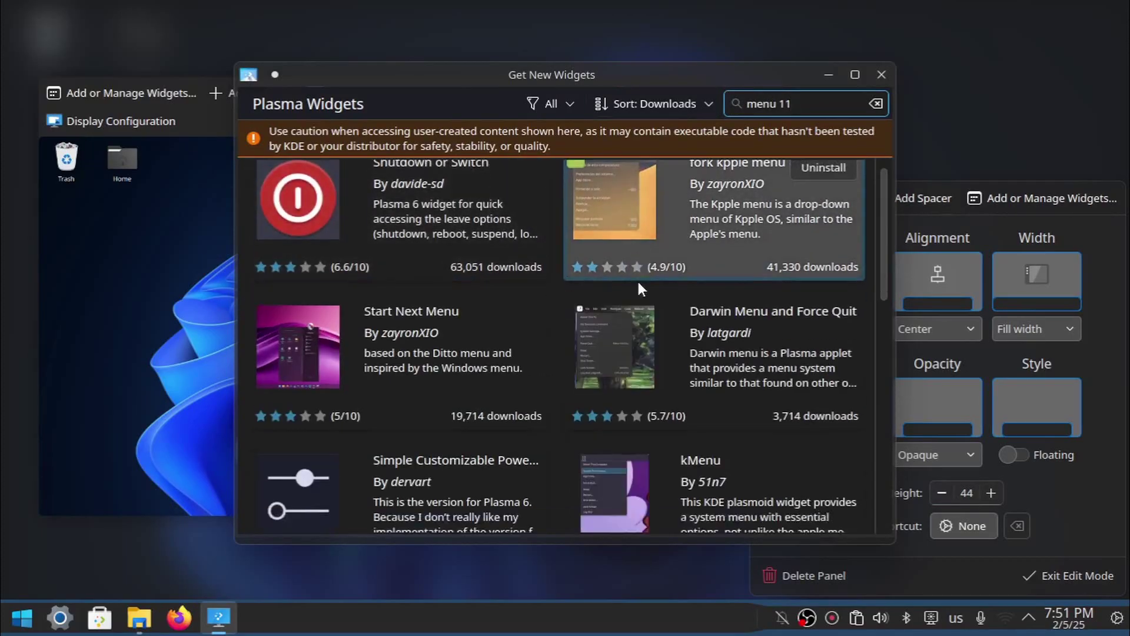
scroll(637, 289, down, 5)
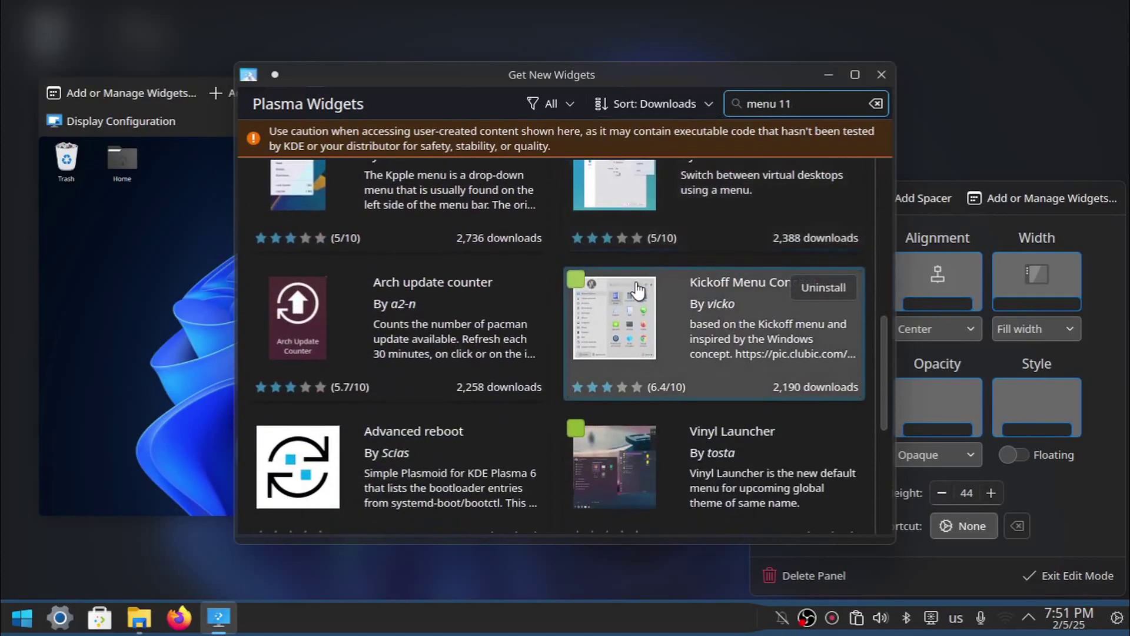
scroll(637, 288, down, 2)
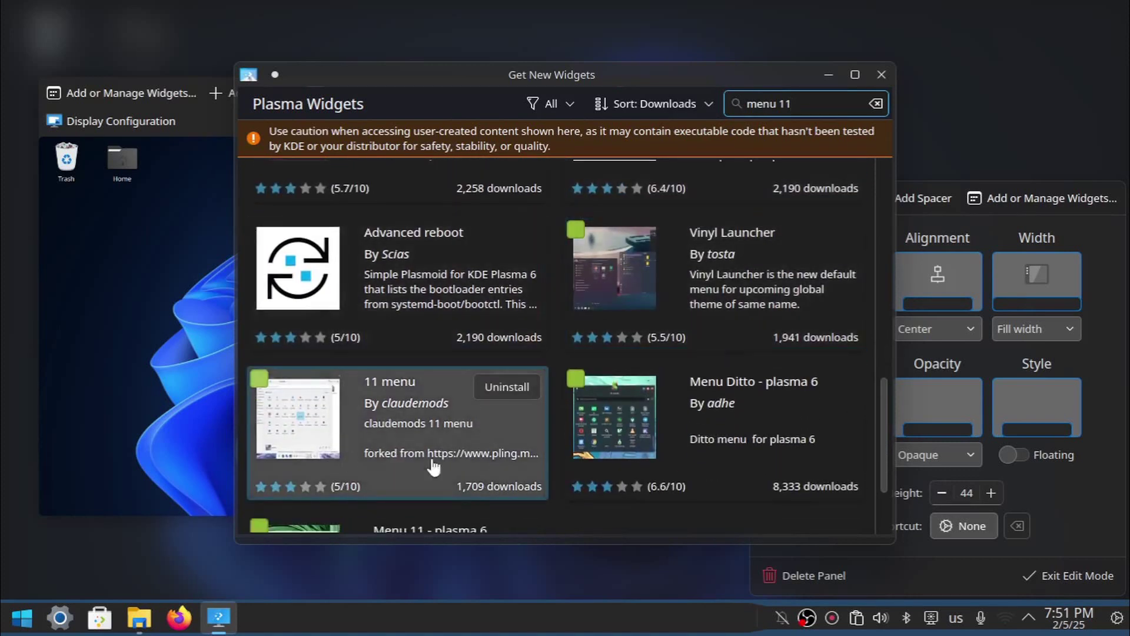
click(350, 410)
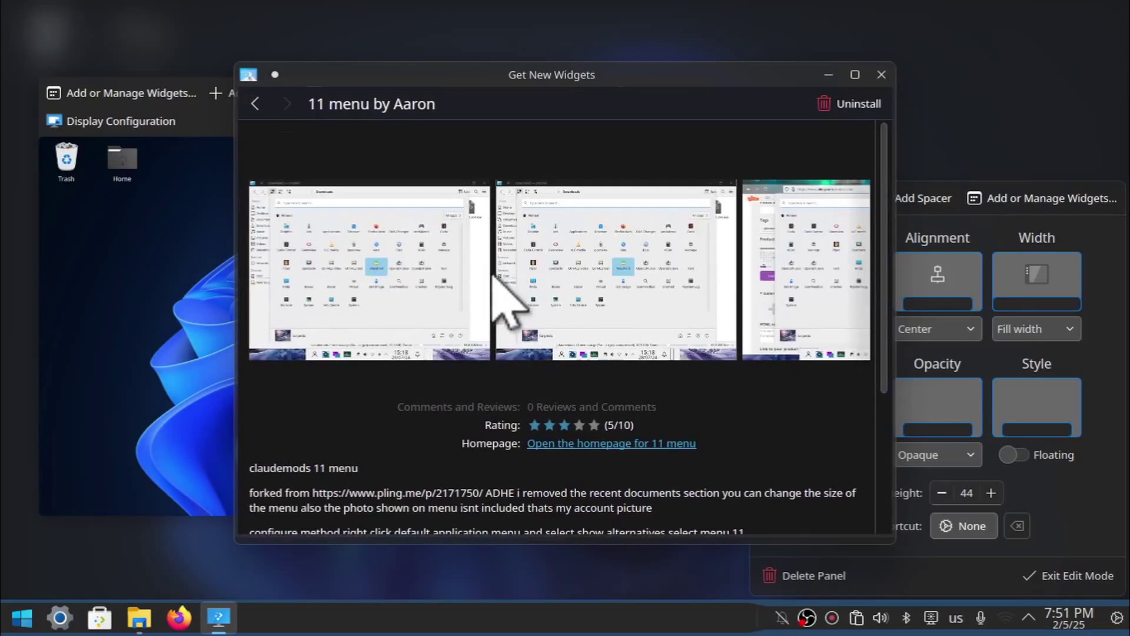
View the preview image of the 11 menu widget and close the widget download window.
mouse_move(361, 273)
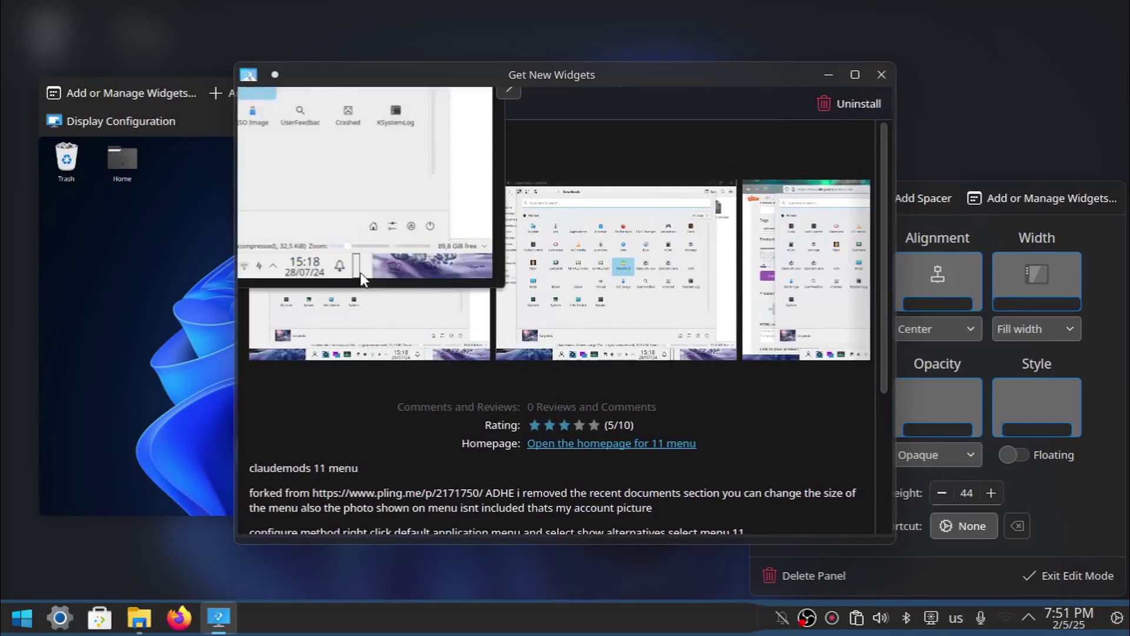
click(462, 544)
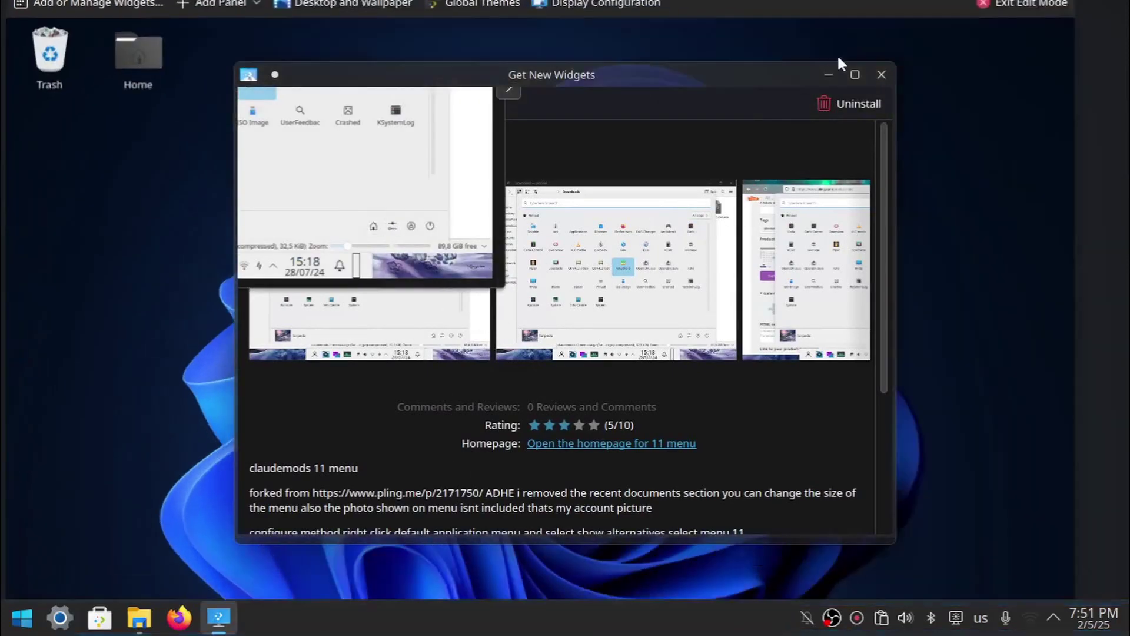
click(881, 74)
Open the alternatives for the application launcher, then check the Menu 11 start menu.
right_click(241, 626)
right_click(22, 617)
click(58, 537)
click(95, 286)
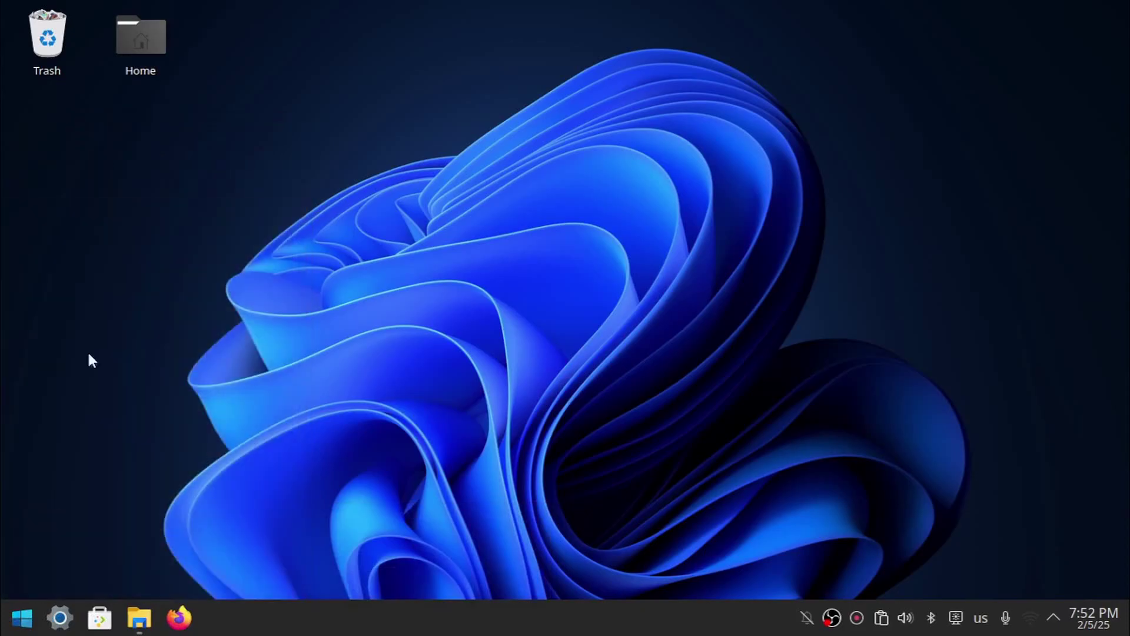
right_click(23, 618)
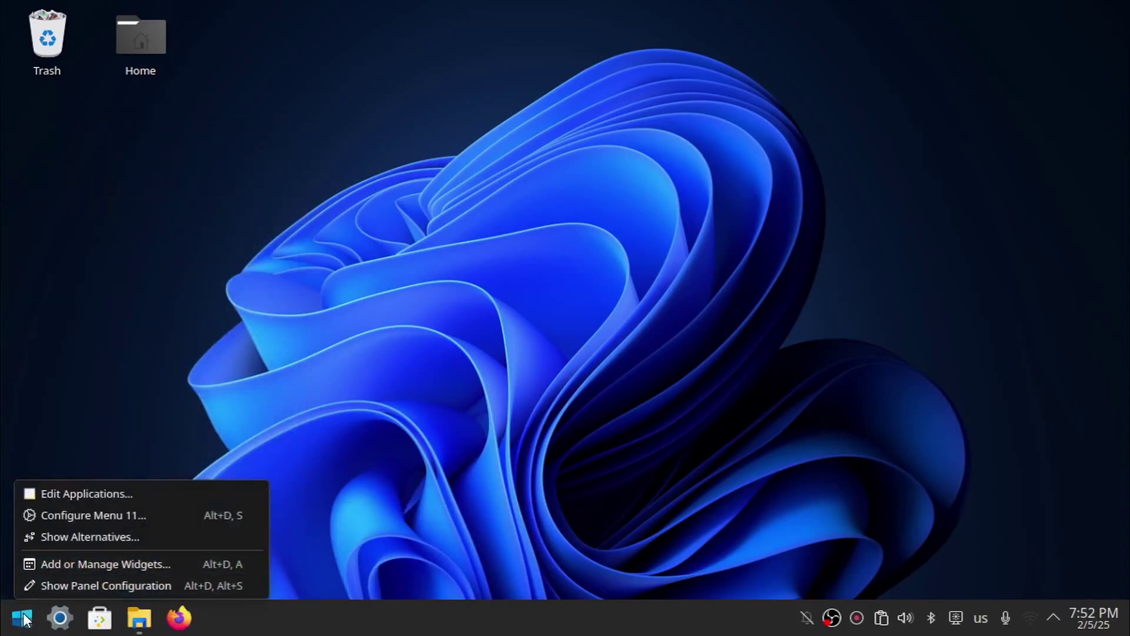
click(25, 624)
click(23, 618)
Change the menu position in the Menu 11 settings and confirm.
right_click(24, 618)
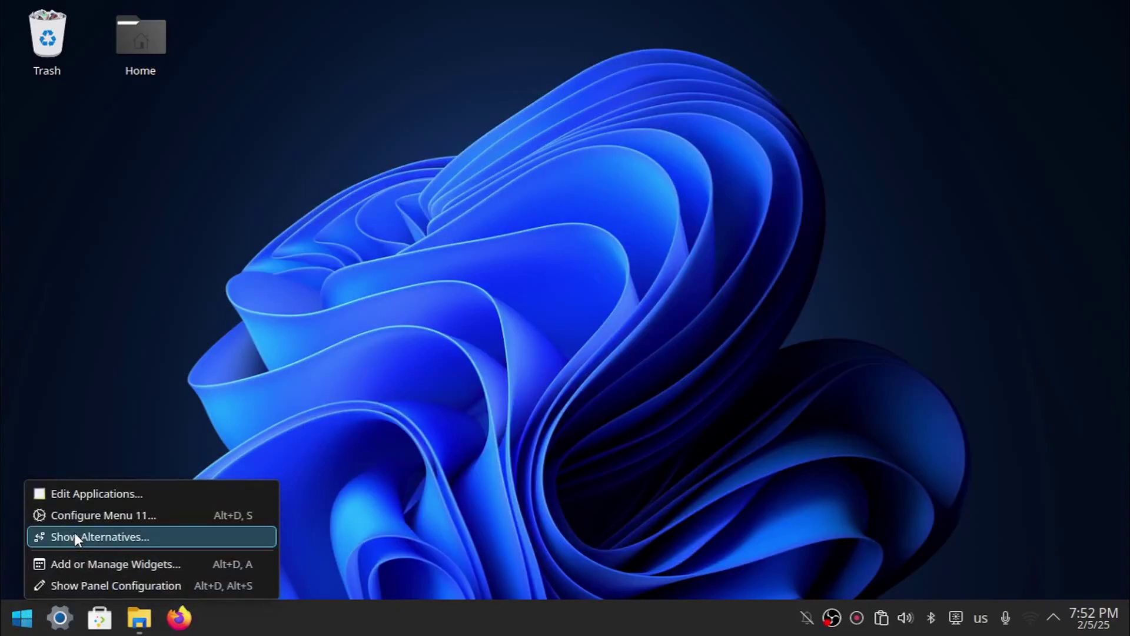
click(88, 511)
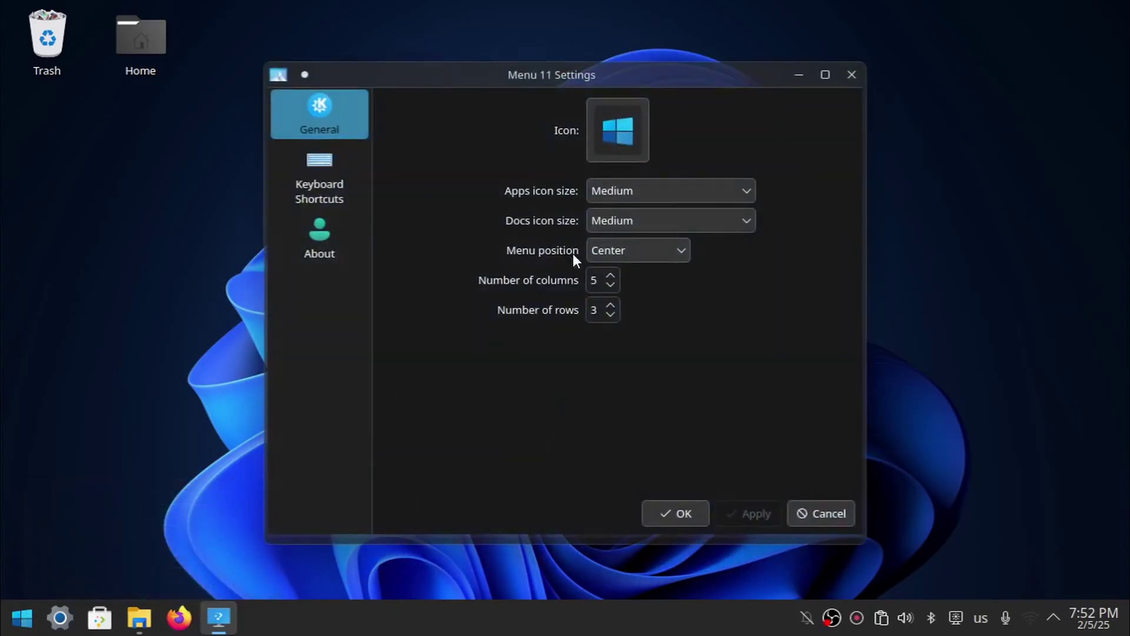
click(609, 253)
click(614, 299)
click(670, 514)
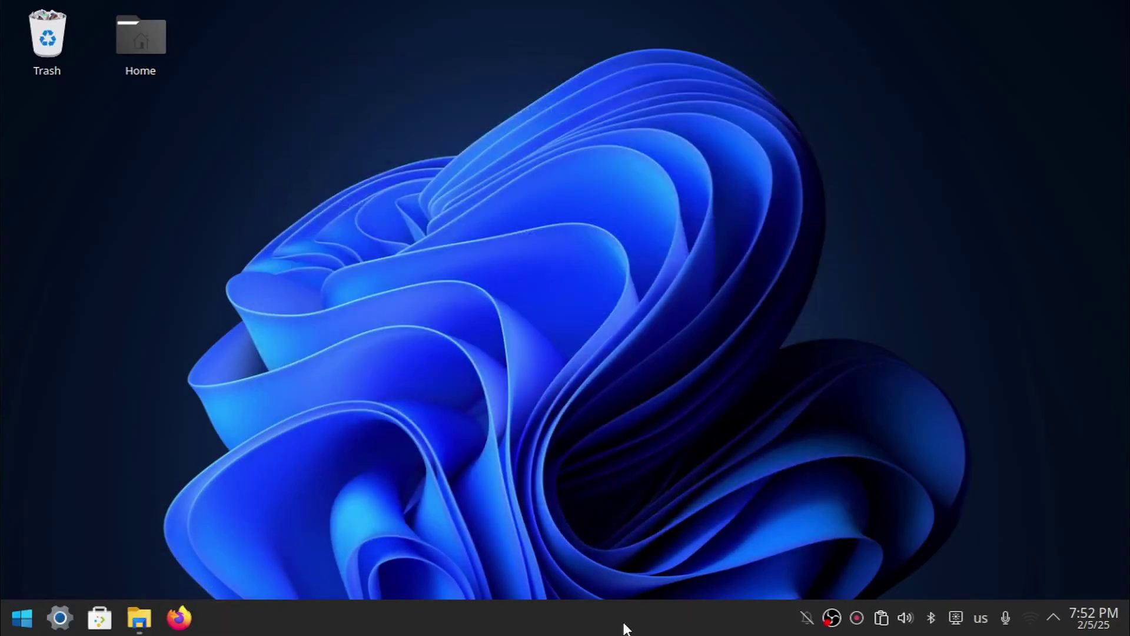
From the panel's edit mode, open the System Tray entry settings and set Audio Volume to Always hidden.
right_click(622, 623)
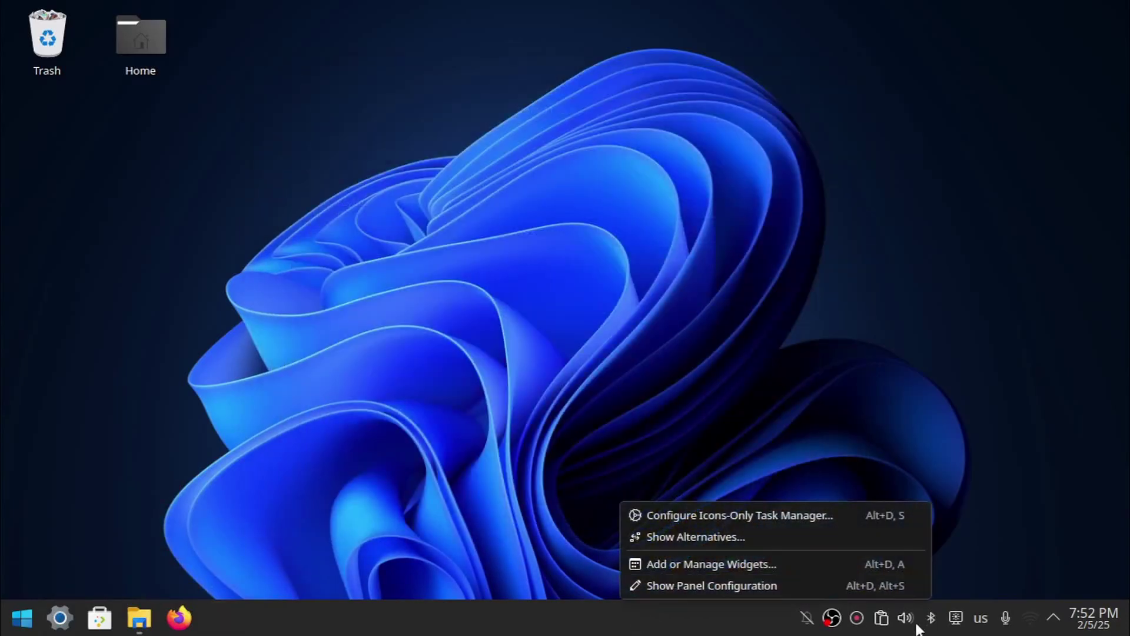
right_click(668, 630)
click(711, 585)
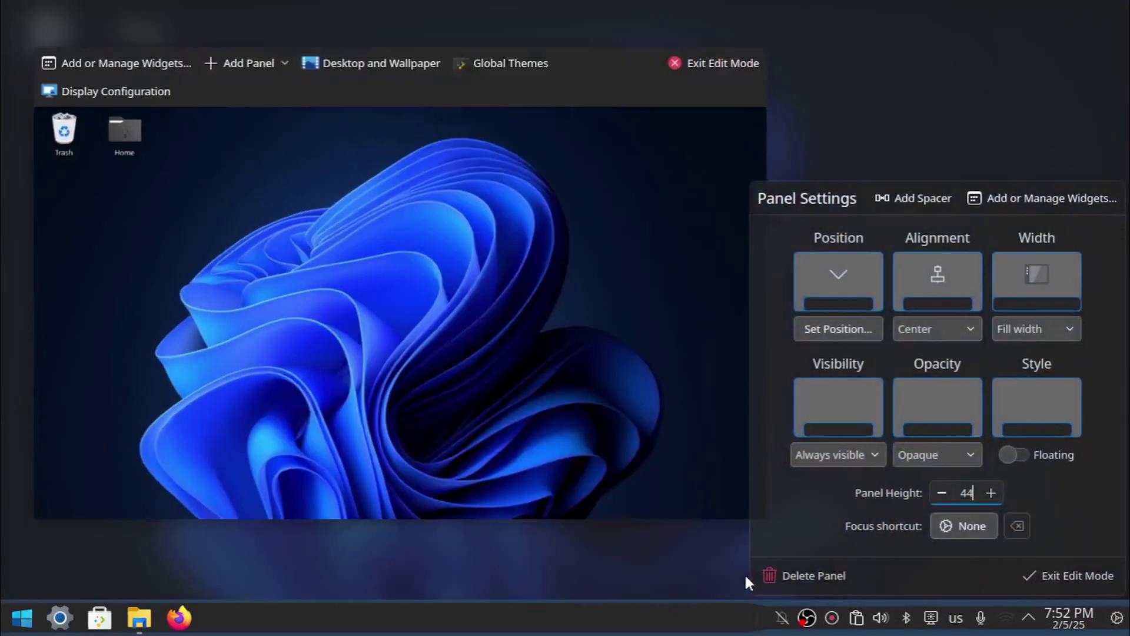
mouse_move(955, 618)
click(913, 581)
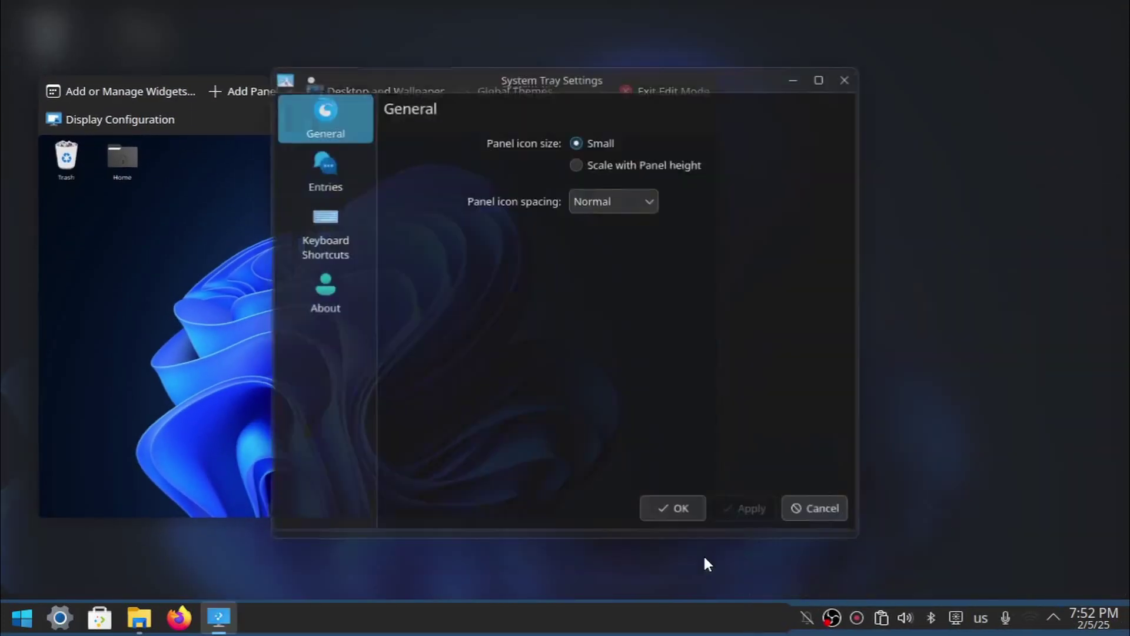
click(327, 181)
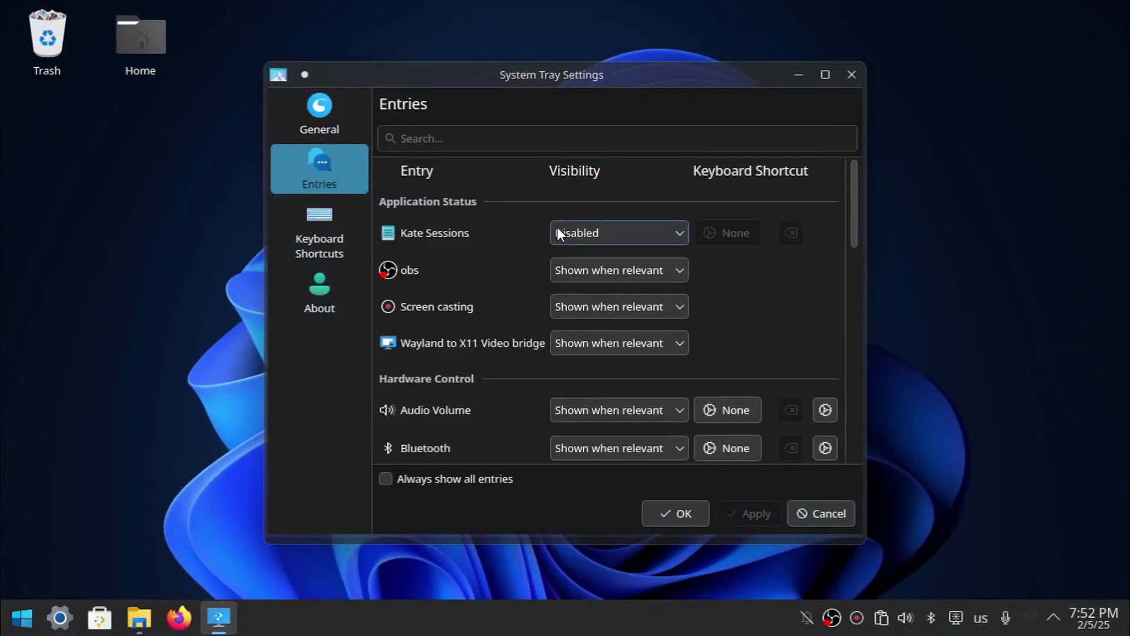
scroll(559, 335, down, 1)
click(591, 316)
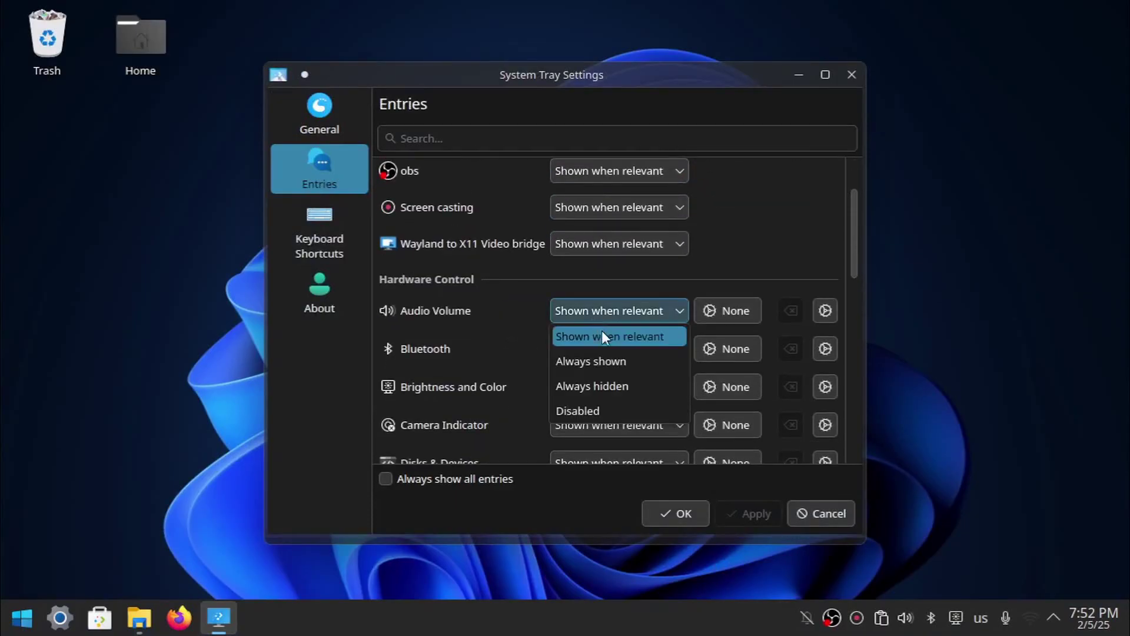
click(607, 384)
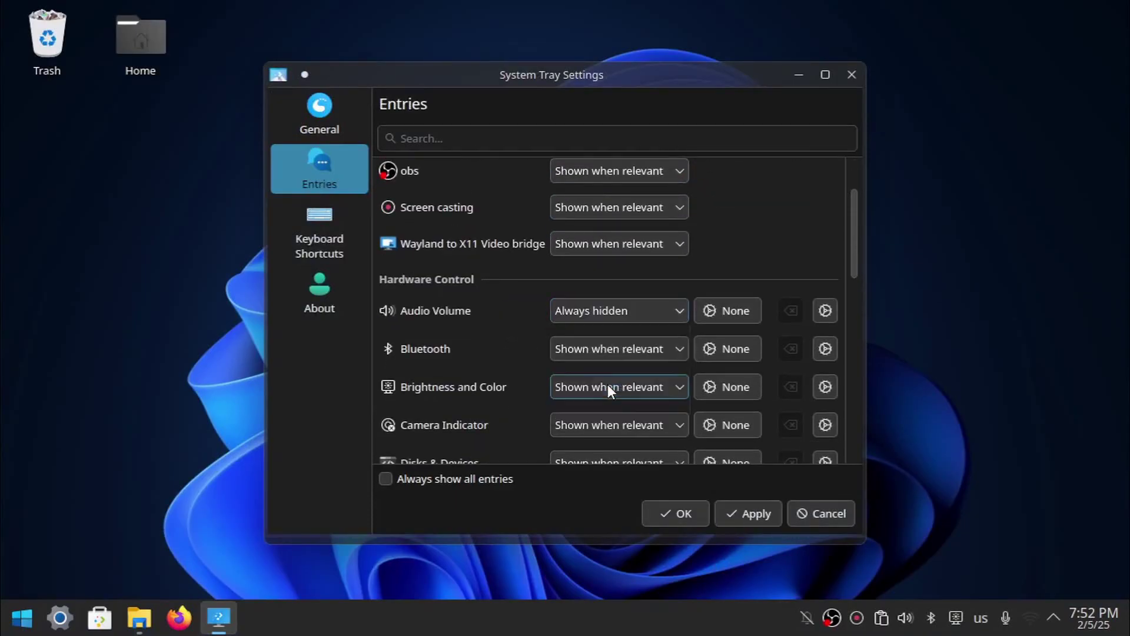
Set the Audio Volume entry to Shown when relevant, and set Bluetooth and Brightness and Color to Always hidden.
click(592, 312)
click(596, 340)
click(594, 352)
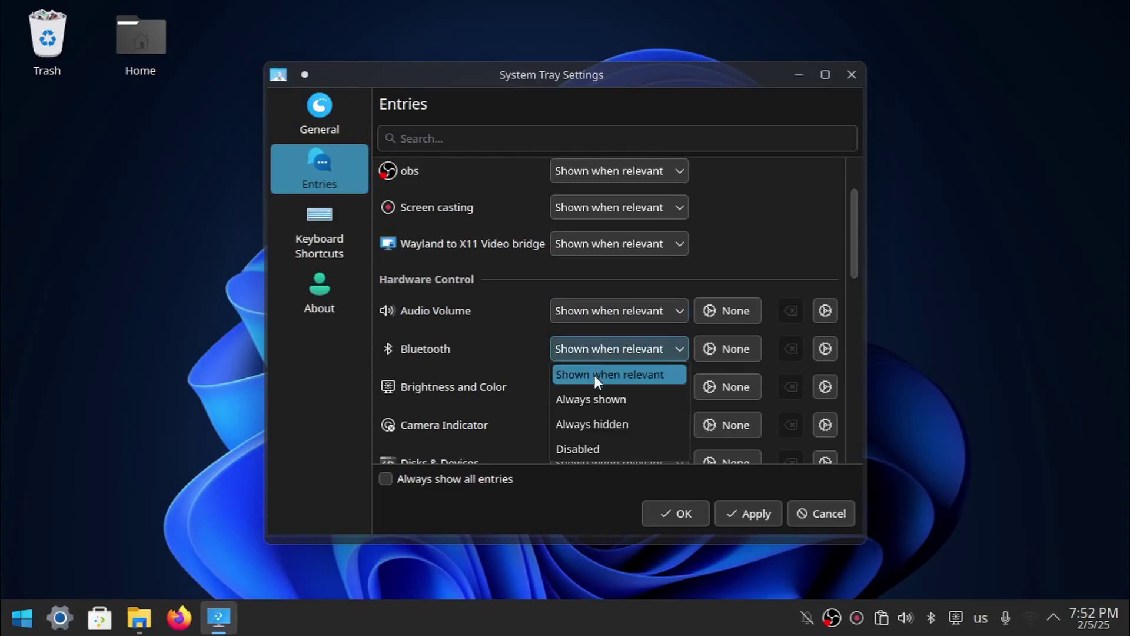
click(599, 419)
click(585, 387)
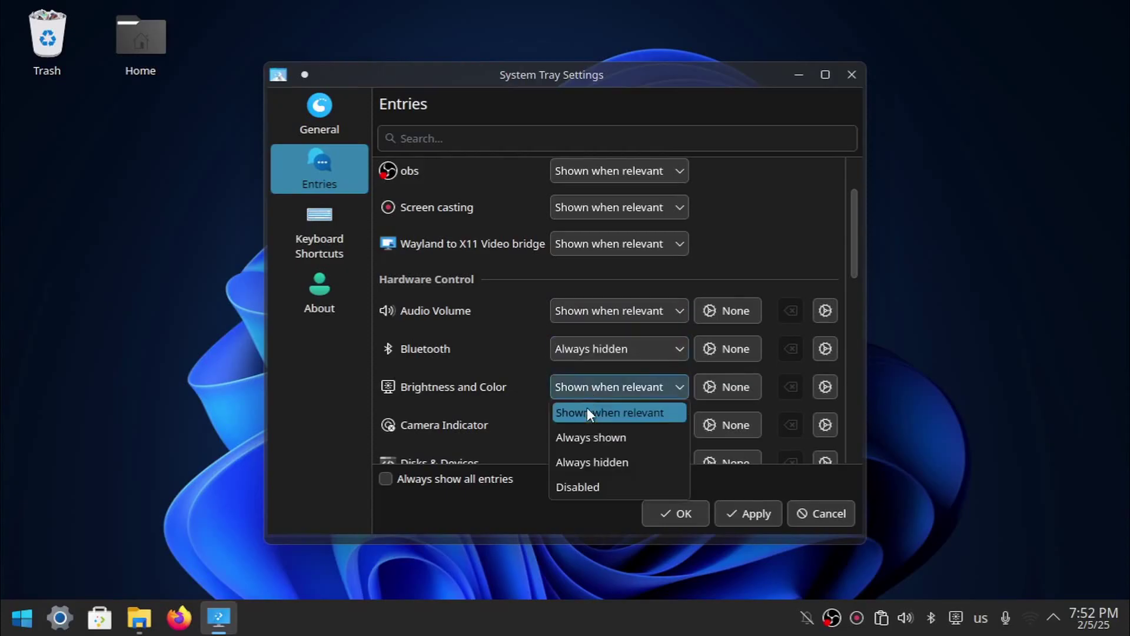
click(592, 462)
Set the Camera Indicator and Disks & Devices tray entries to Always hidden.
scroll(488, 408, down, 1)
scroll(488, 415, down, 1)
click(584, 325)
click(579, 400)
click(584, 365)
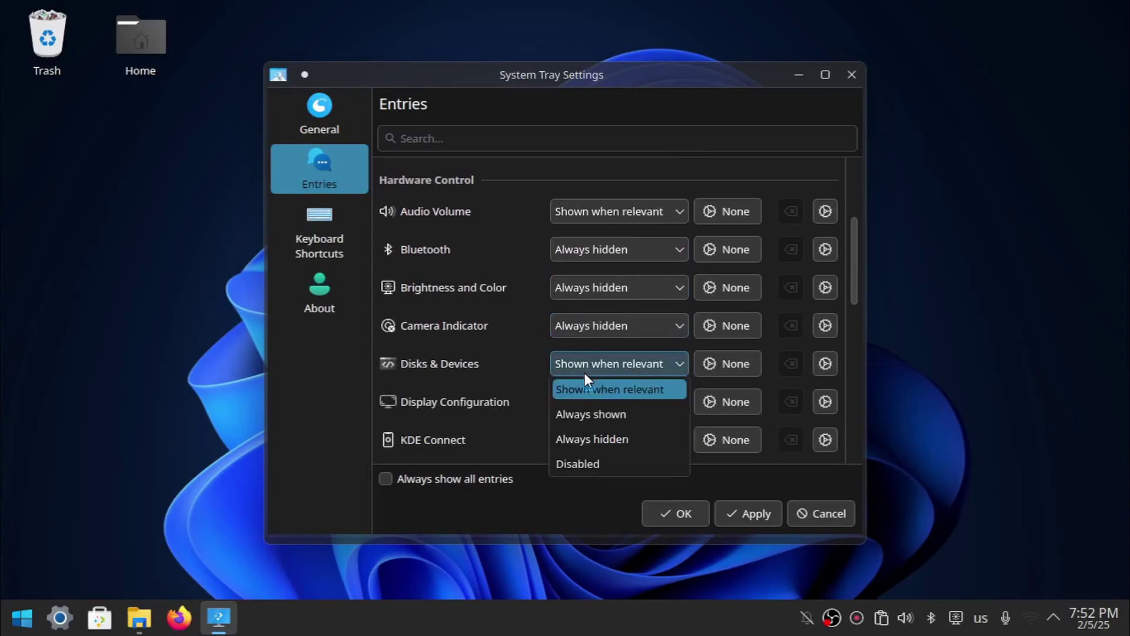
click(589, 438)
Set Display Configuration, KDE Connect and Printers to Always hidden, then apply and close the System Tray settings.
scroll(408, 393, down, 2)
click(577, 303)
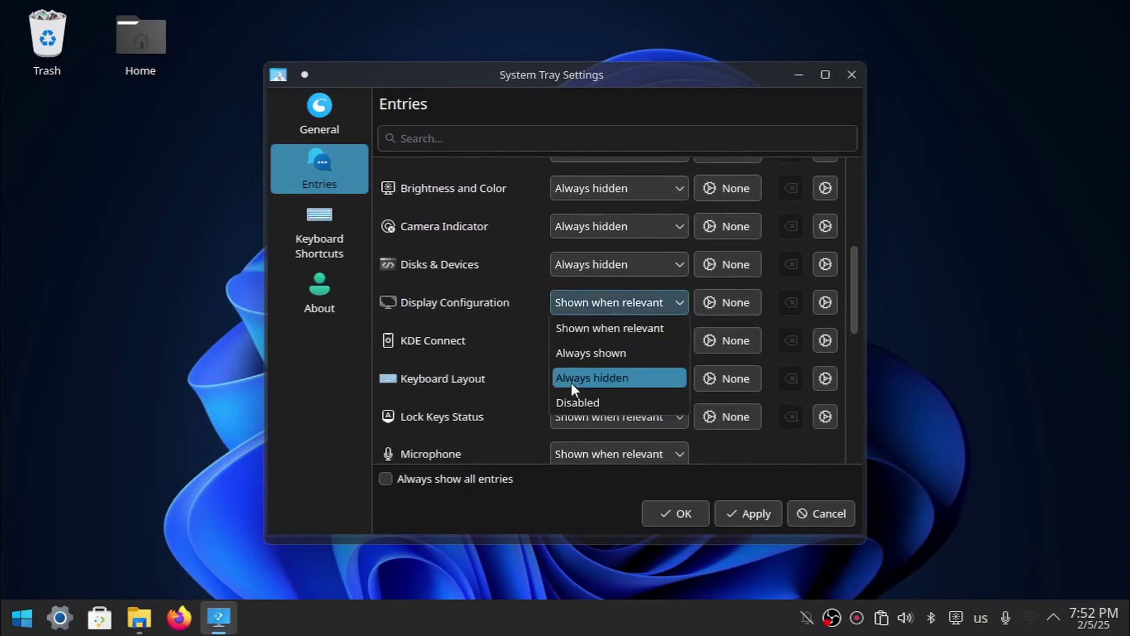
click(571, 380)
click(574, 343)
click(572, 416)
scroll(474, 396, down, 4)
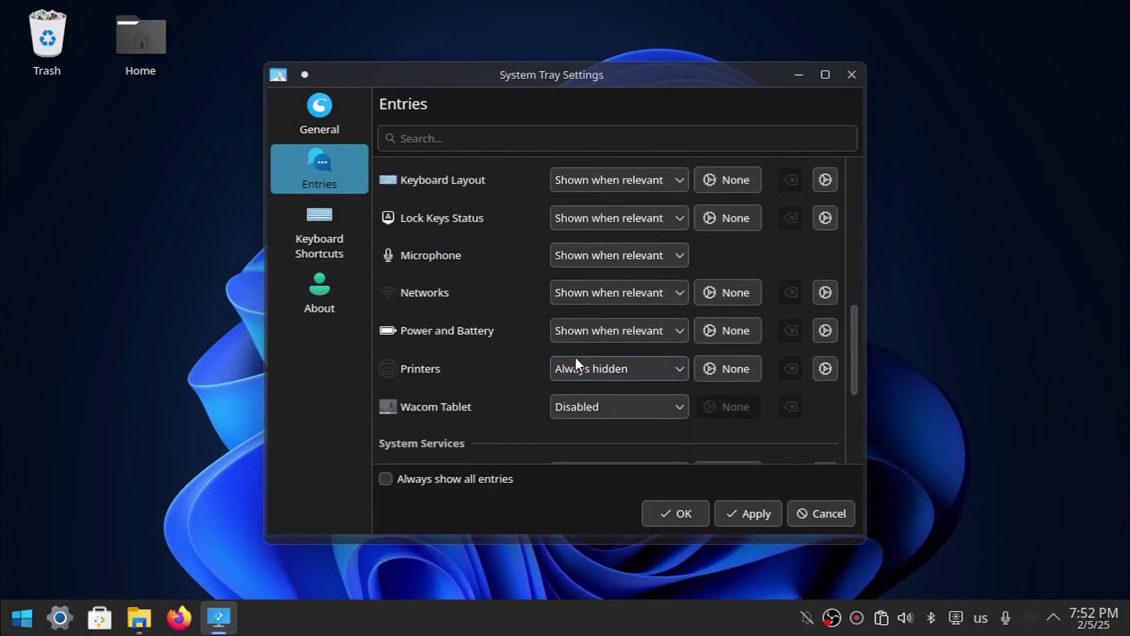
click(760, 515)
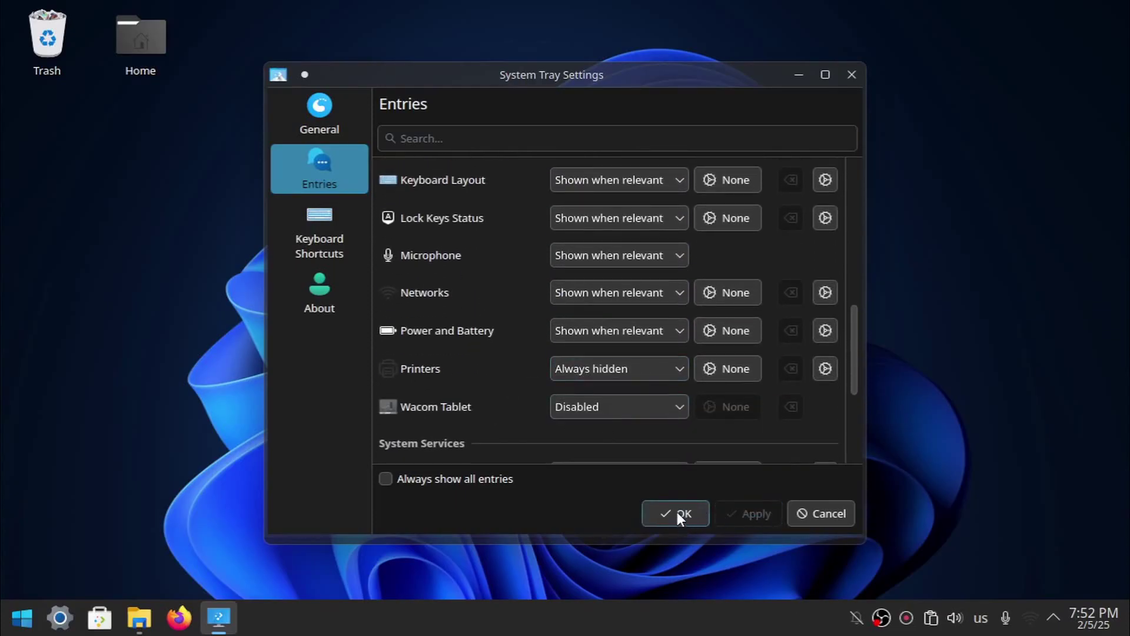
click(677, 514)
Enter the panel's edit mode, add a spacer and move it to the start of the panel, before the start menu.
right_click(625, 609)
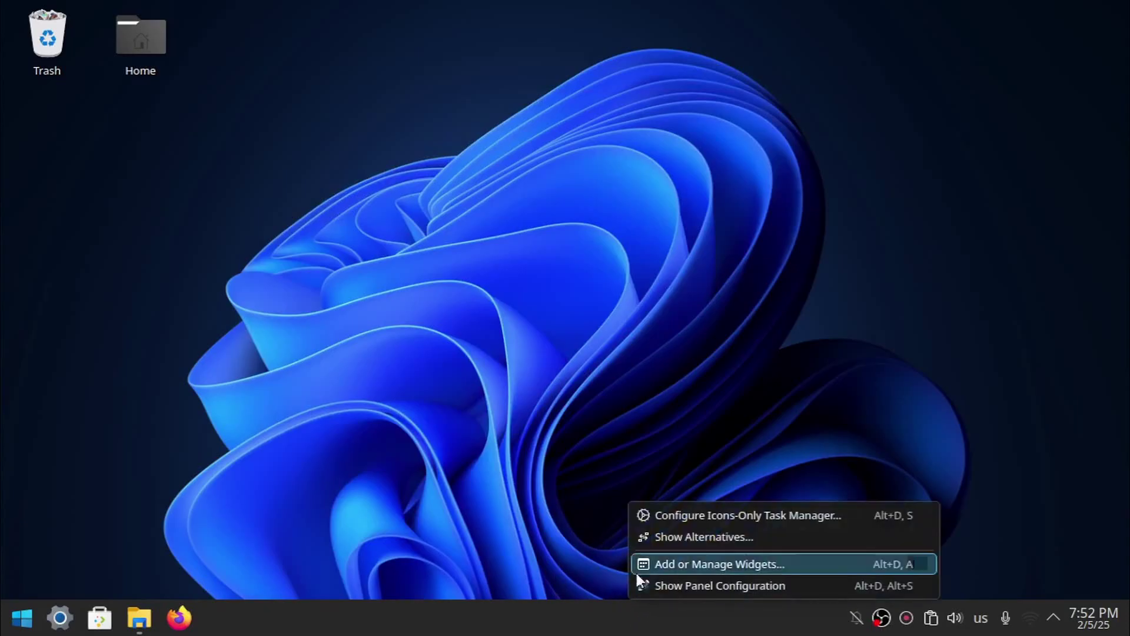
click(684, 583)
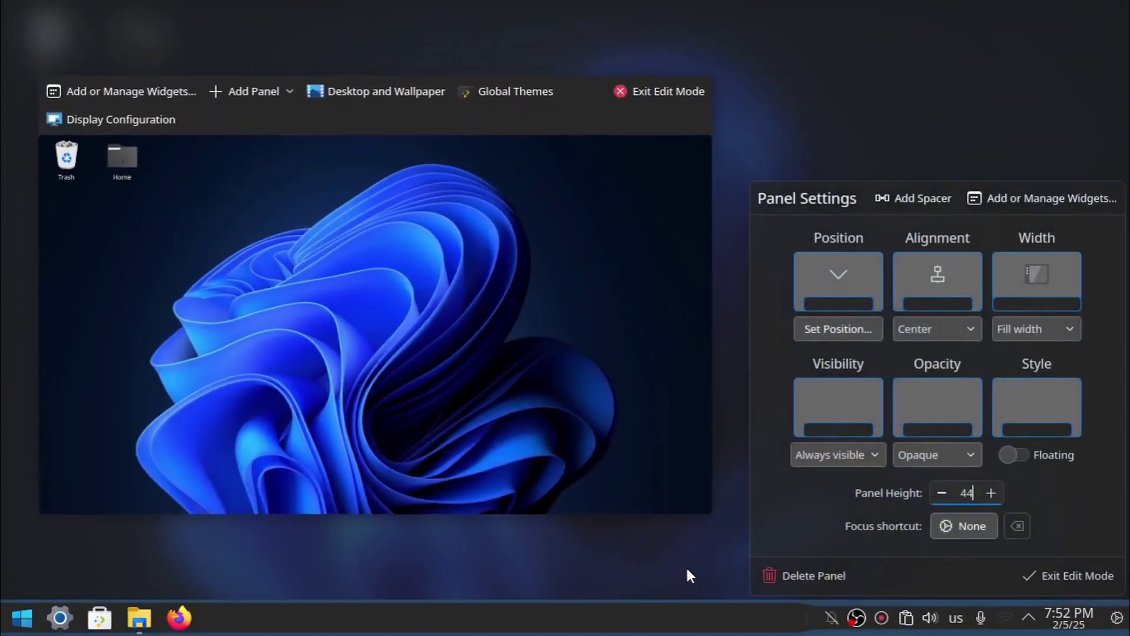
click(933, 203)
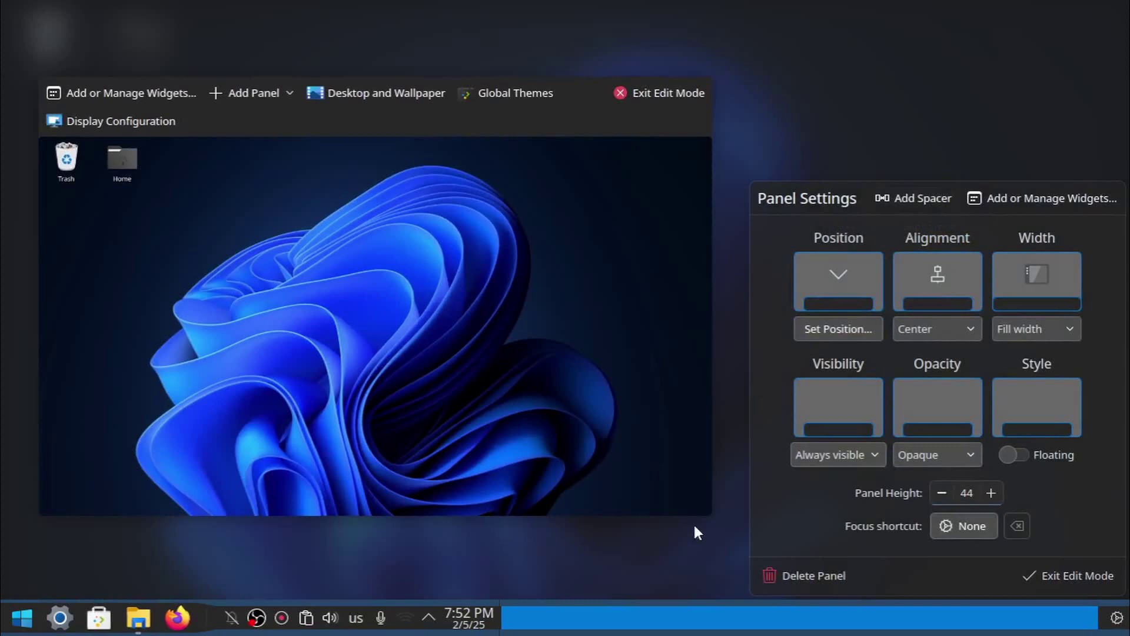
drag(643, 623, 15, 615)
Add a second spacer, move it between the task icons and the system tray, and exit edit mode.
click(900, 199)
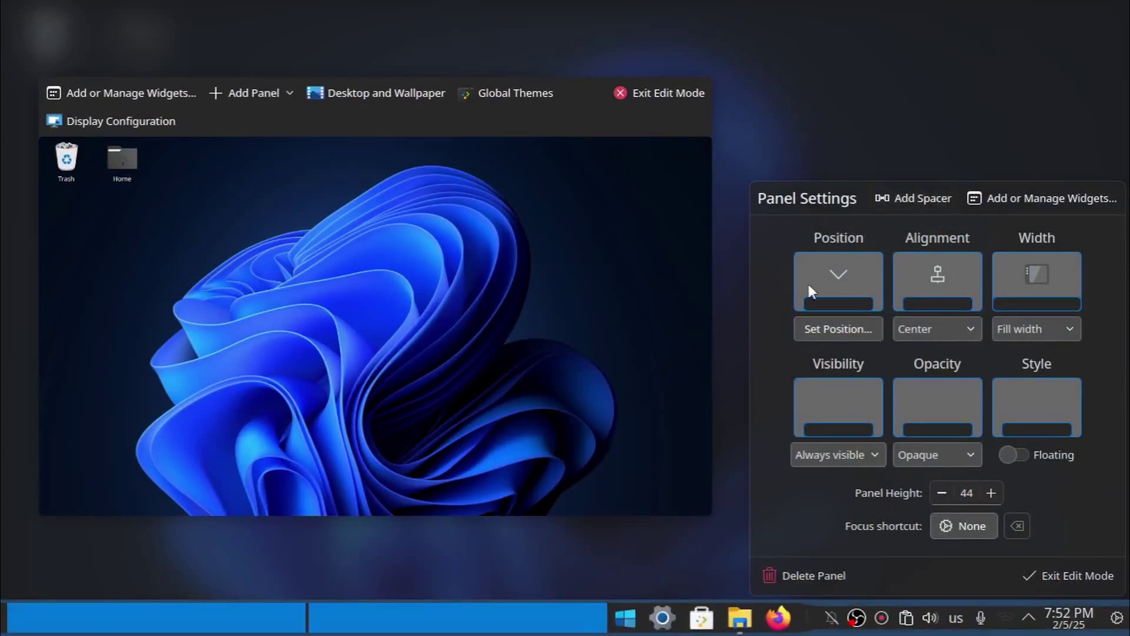
drag(385, 620, 737, 615)
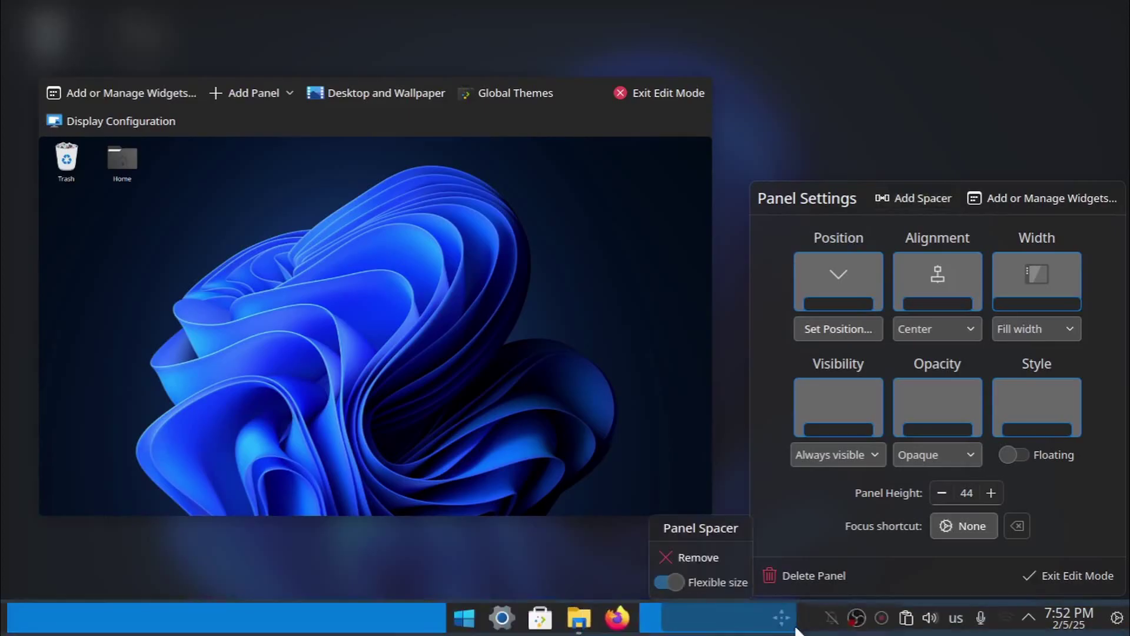
click(581, 325)
click(580, 325)
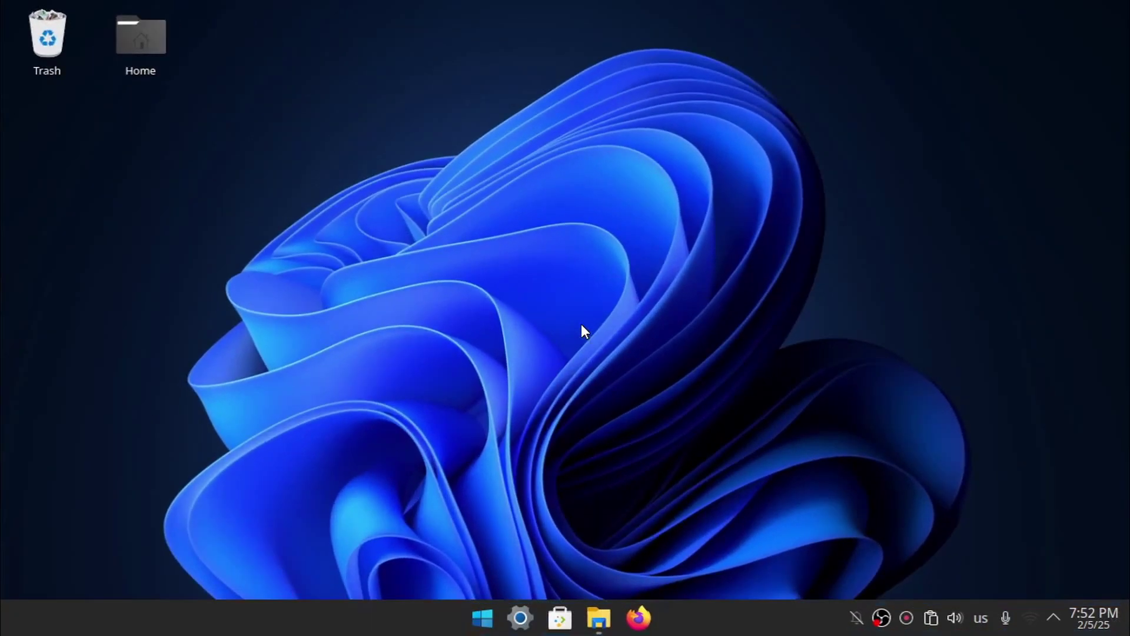
Check the hidden system tray entries, close them, and open the start menu from the centred panel icons.
click(1053, 618)
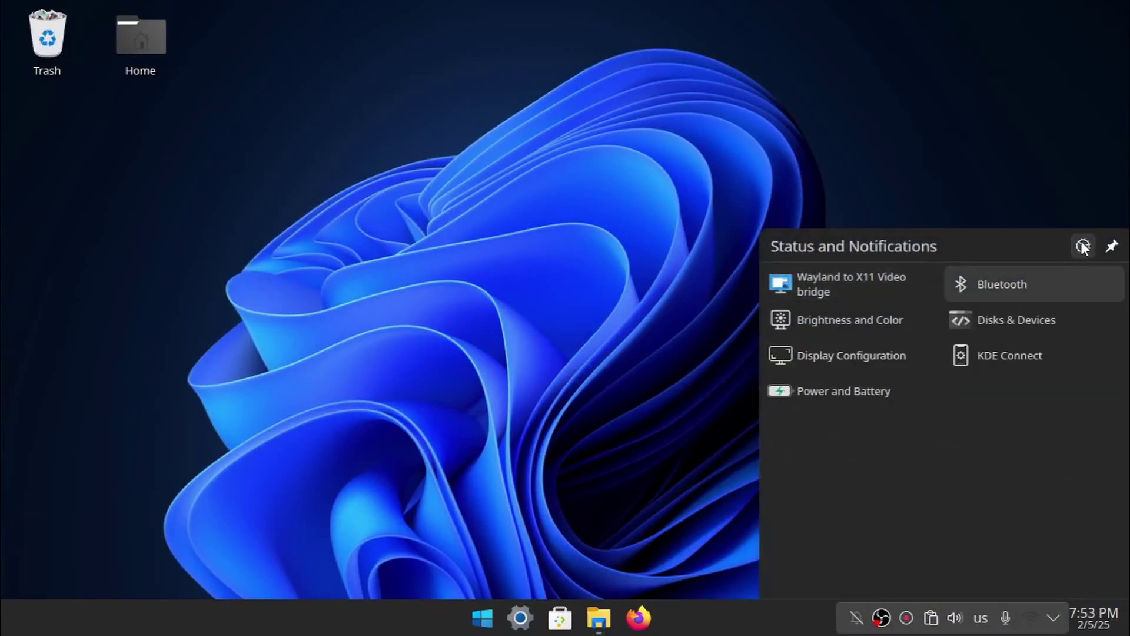
click(770, 90)
click(483, 618)
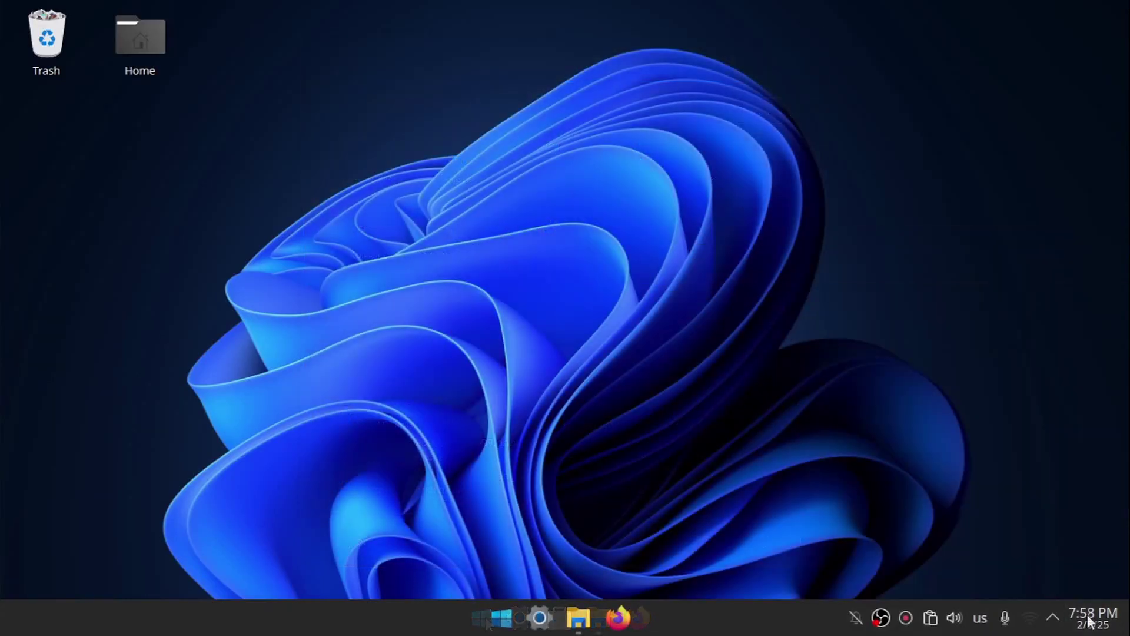
Enable the Holidays calendar plugin in the Digital Clock settings and confirm.
right_click(1093, 618)
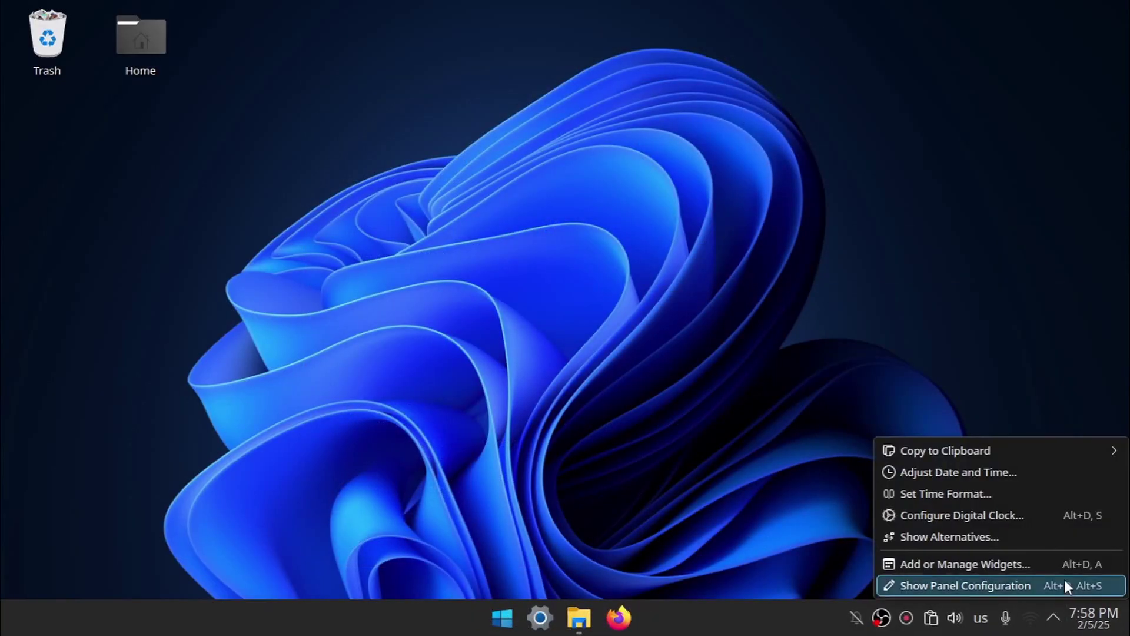
click(987, 516)
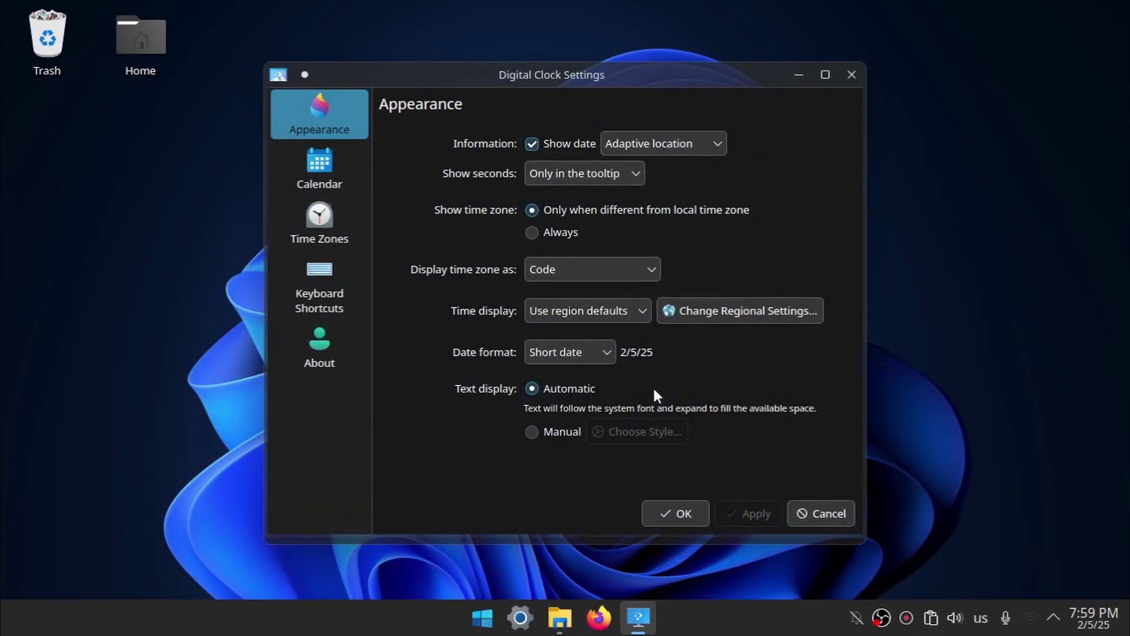
click(290, 185)
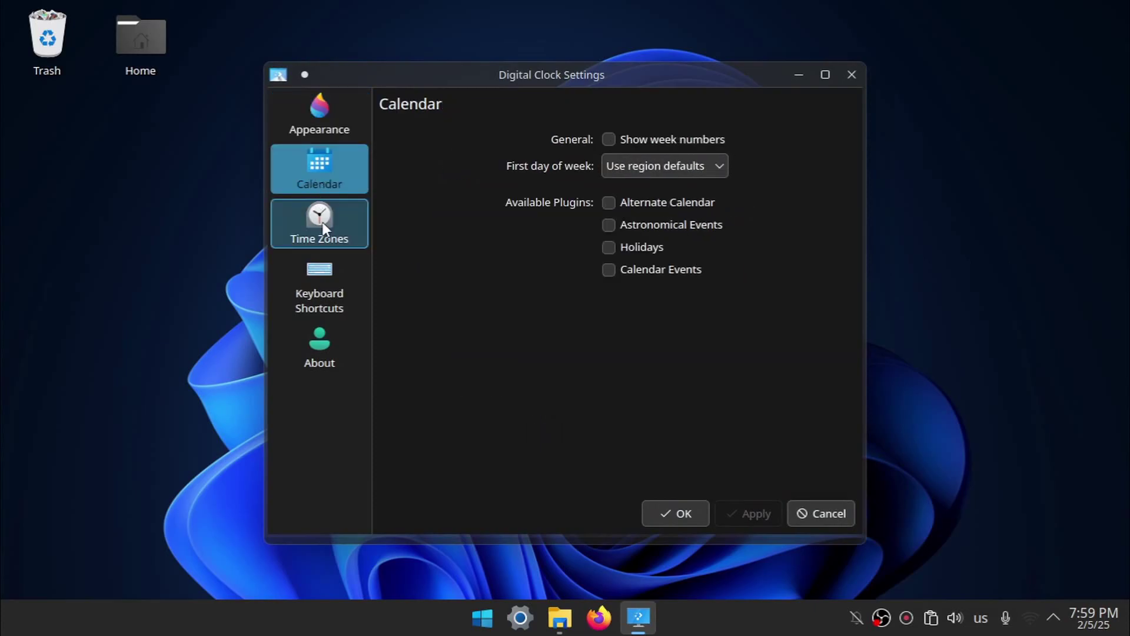
click(614, 243)
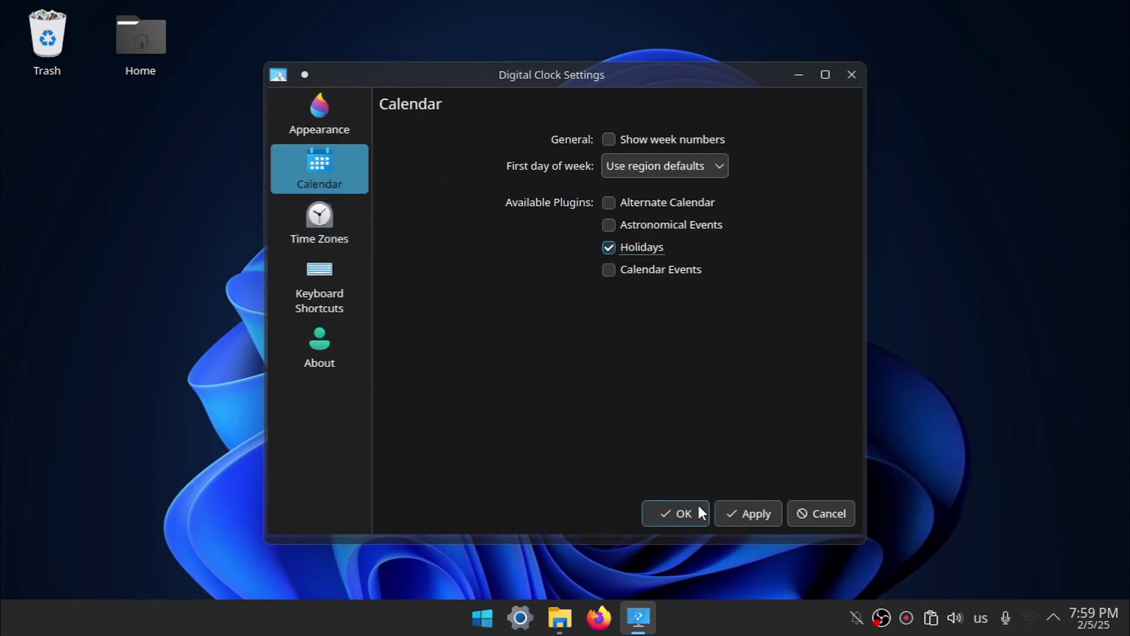
click(697, 514)
View the clock's calendar by days and by months, then check and close the Digital Clock settings.
click(1099, 625)
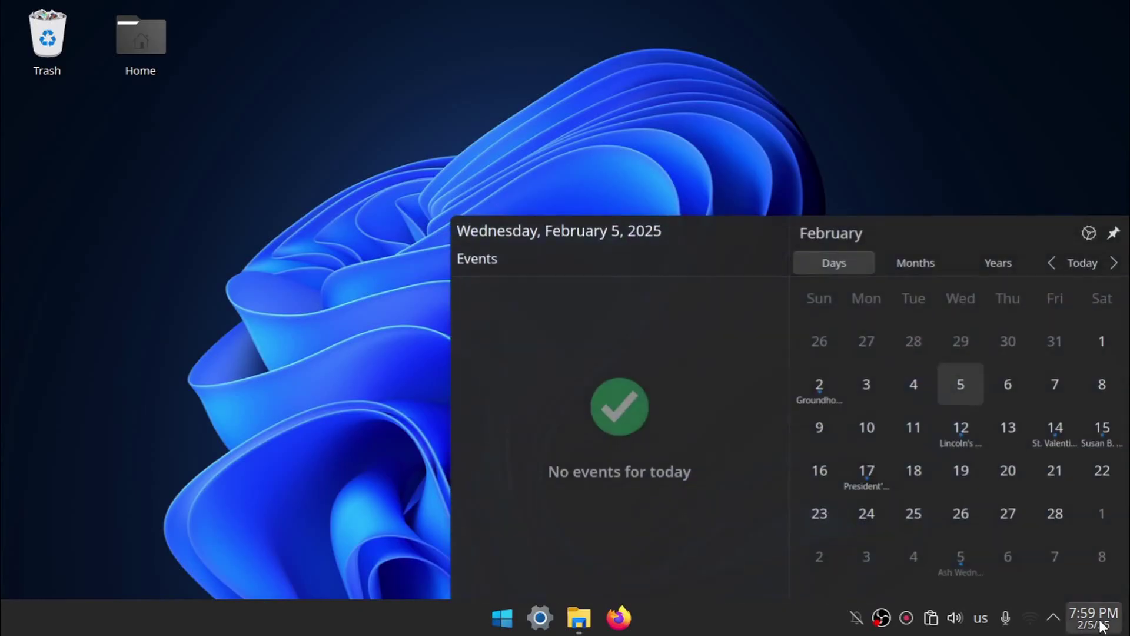
click(935, 261)
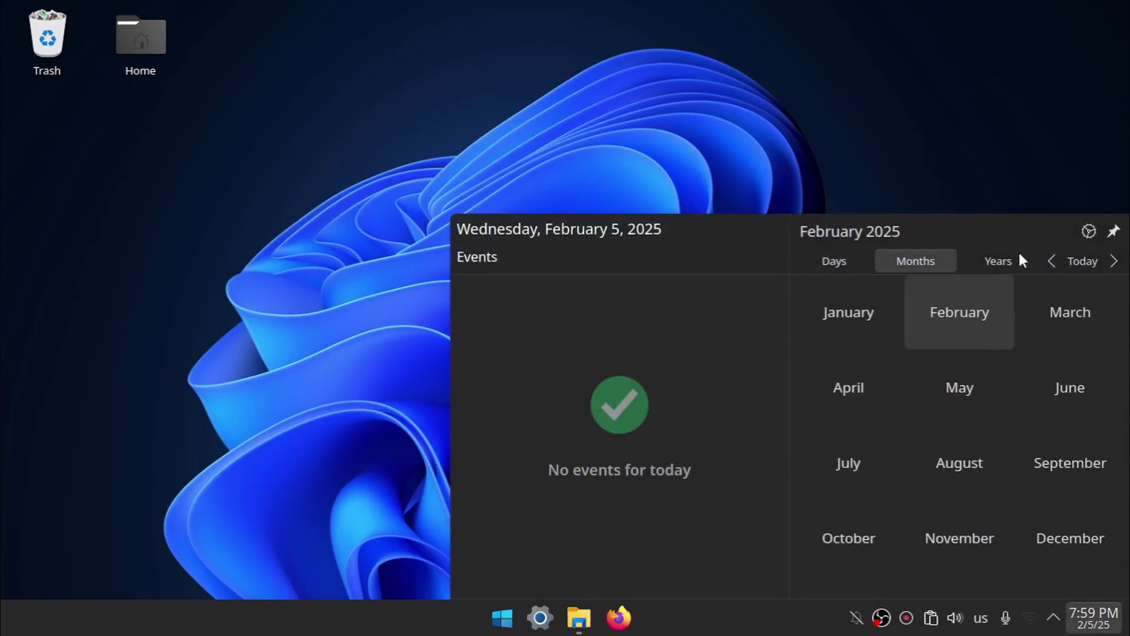
click(1090, 232)
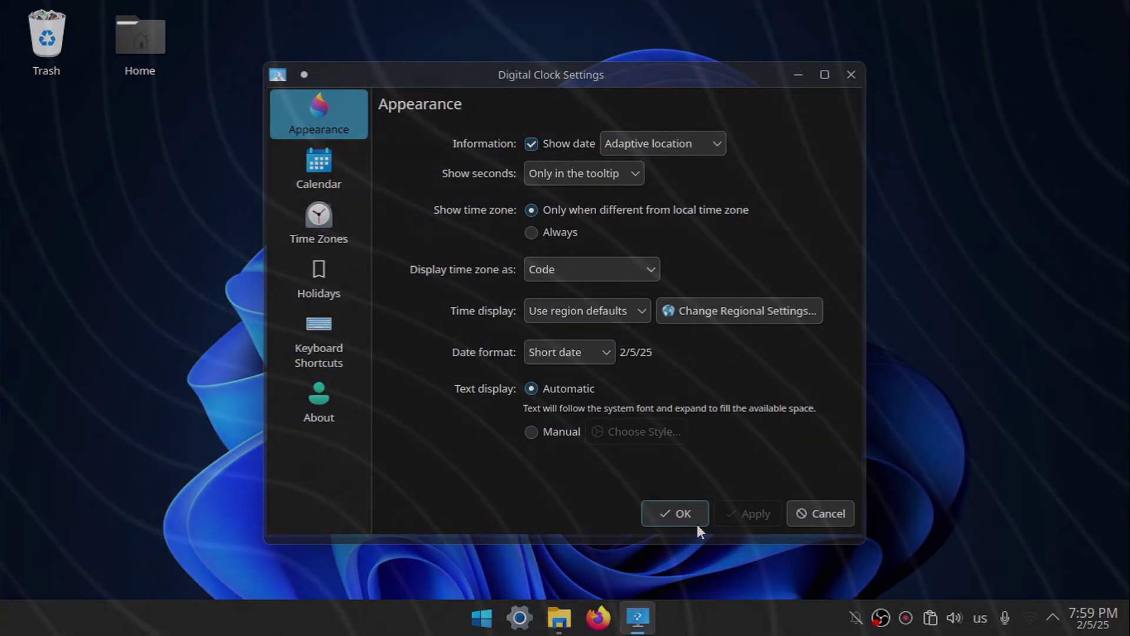
click(695, 521)
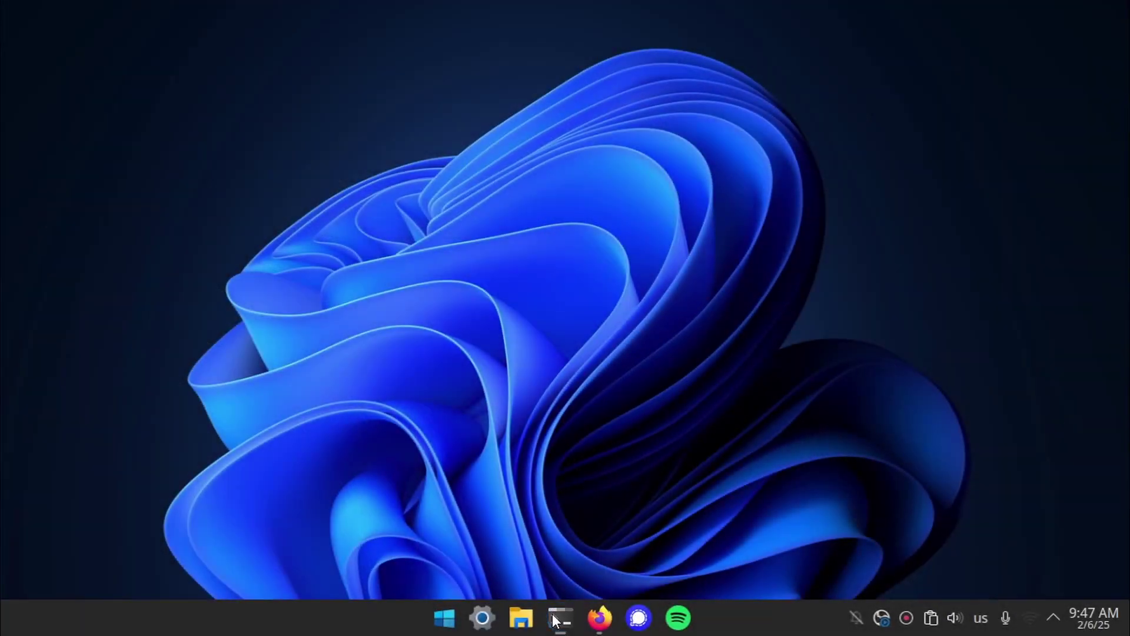
Open Konsole, run sudo zypper install kvantum-manager, and enter the root password.
click(556, 620)
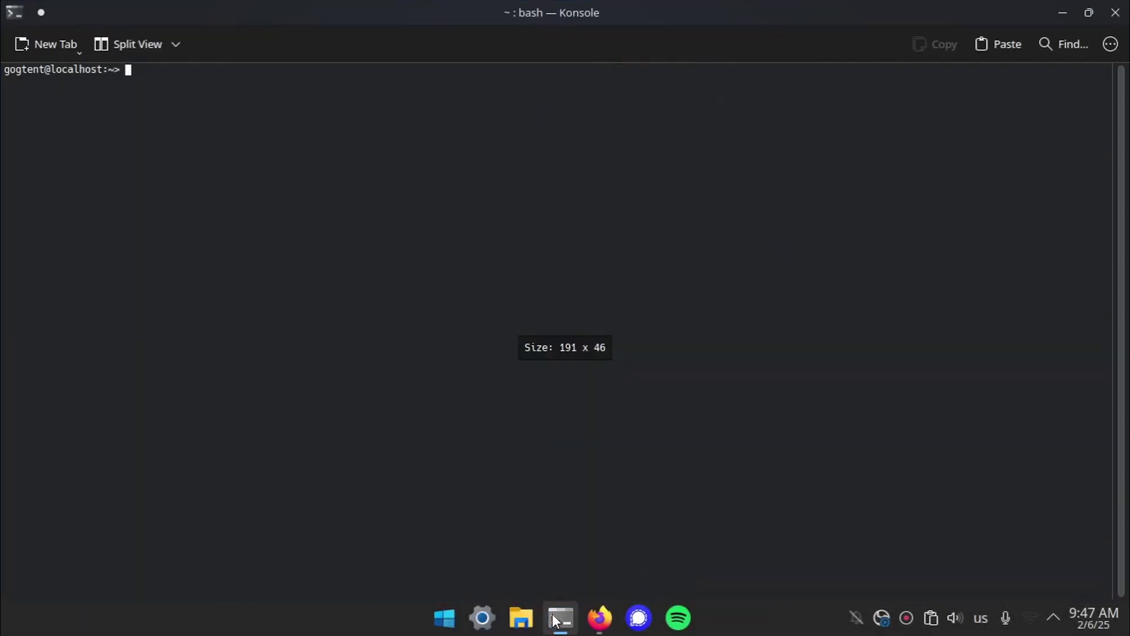
right_click(312, 199)
click(351, 237)
key(Return)
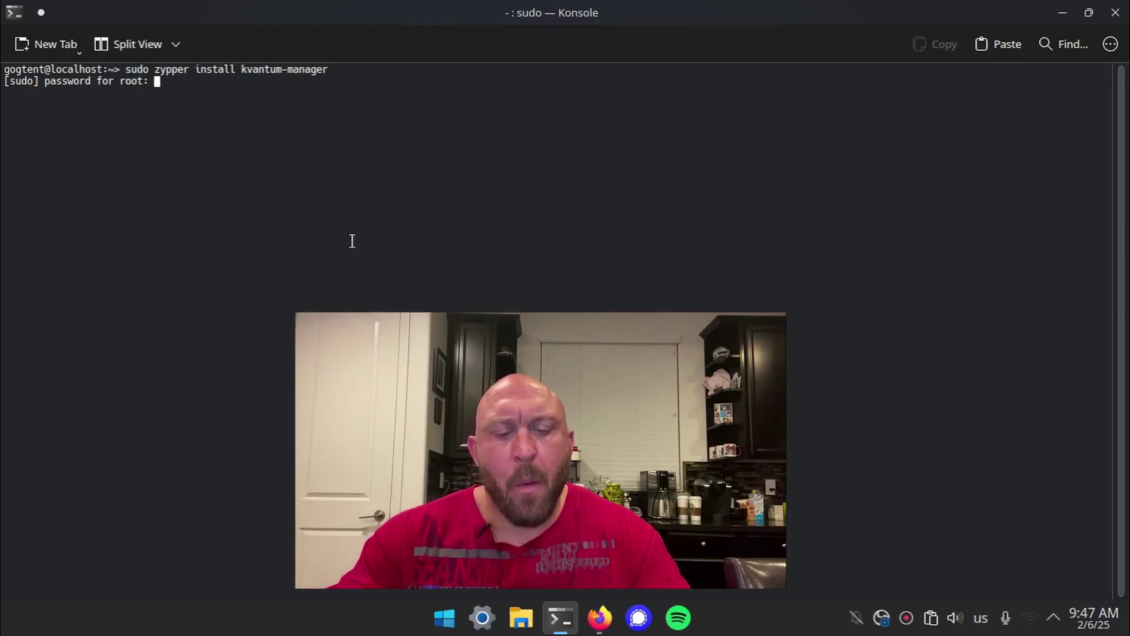
key(Return)
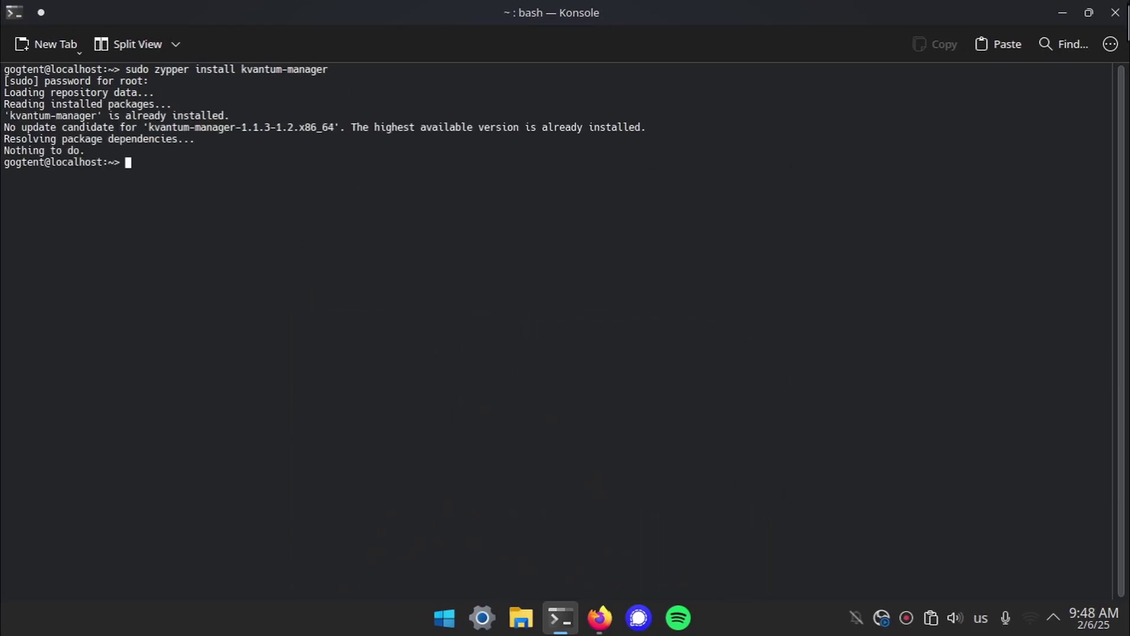
Close the terminal, search the start menu for "kva", and launch Kvantum Manager.
click(1117, 11)
click(444, 617)
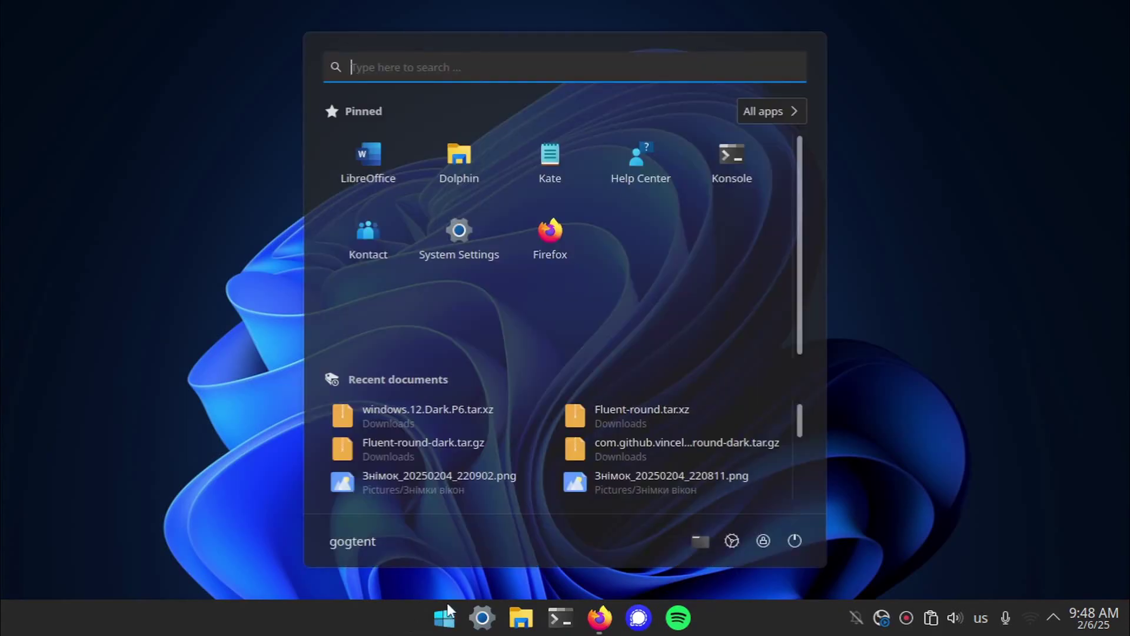
text(kva)
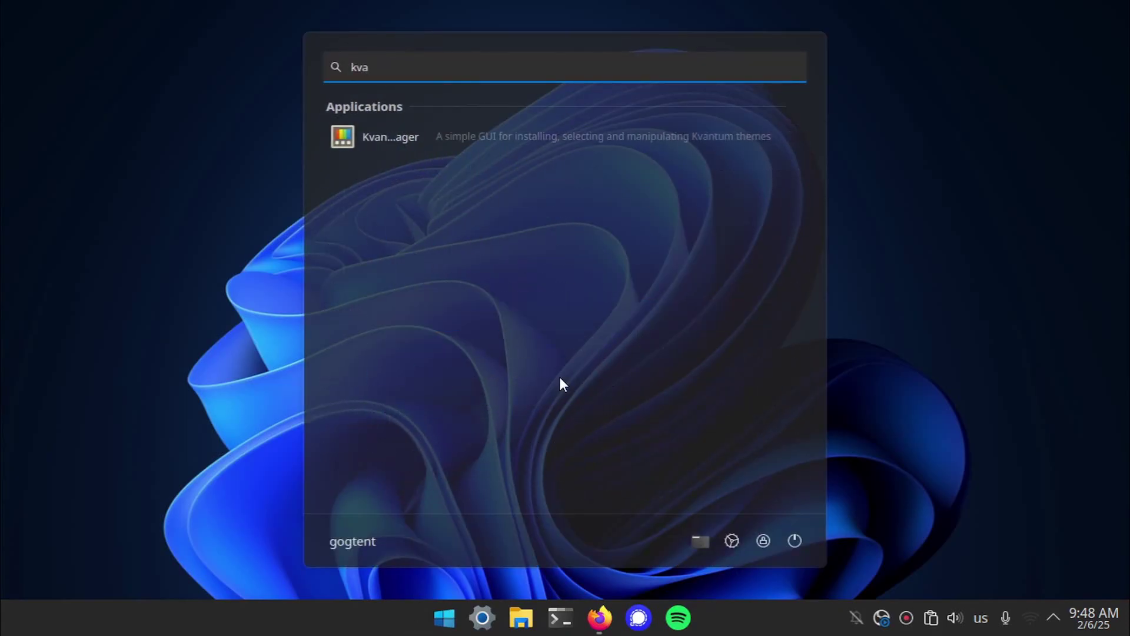
click(503, 136)
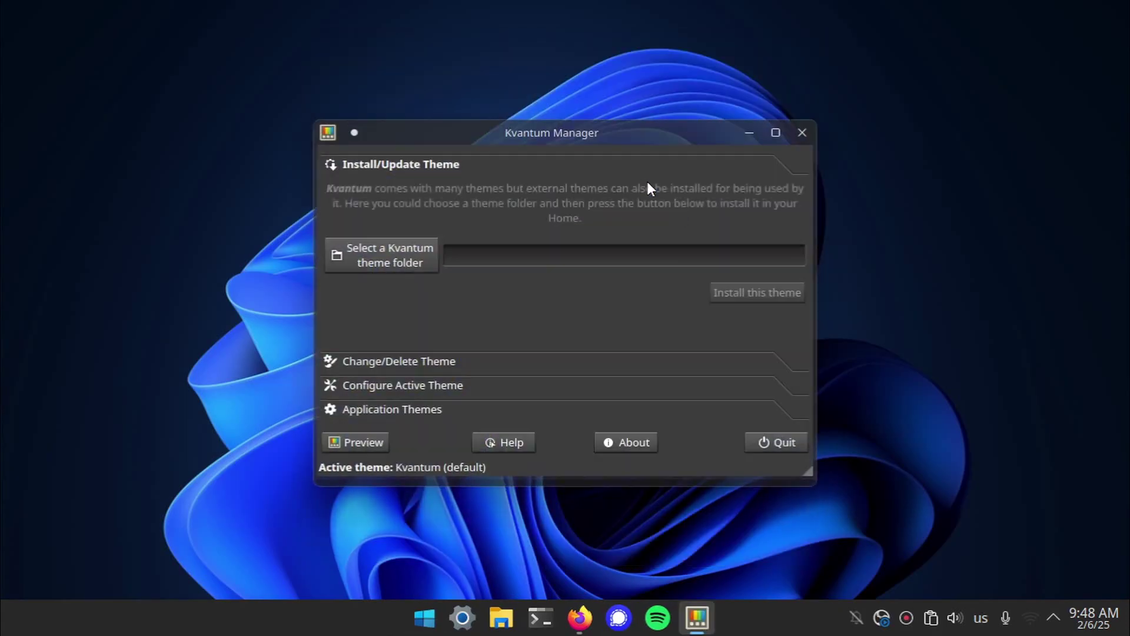
drag(720, 139, 694, 128)
Switch to Firefox and show the title and preview of the Windows11-Endless Kvantum theme on the KDE Store.
click(589, 621)
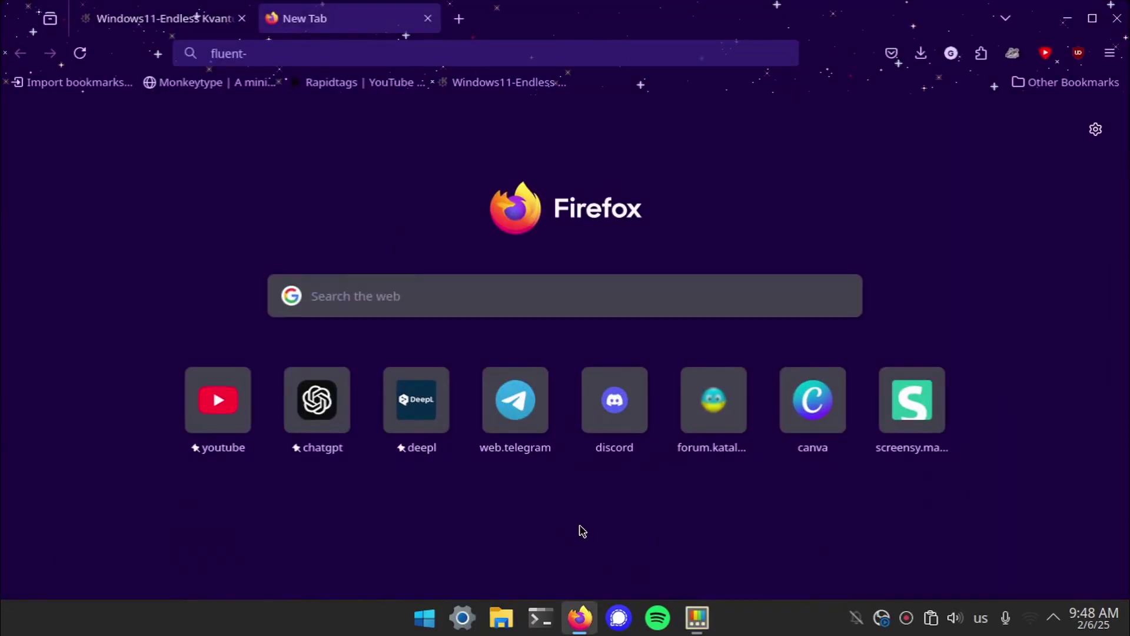
click(159, 18)
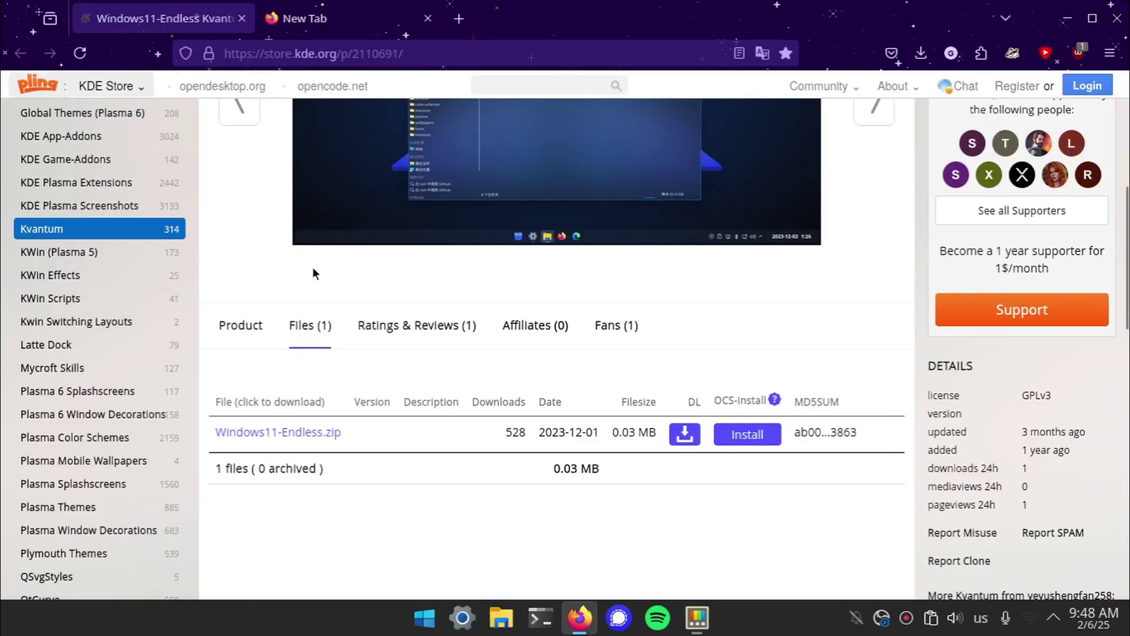
scroll(398, 384, up, 5)
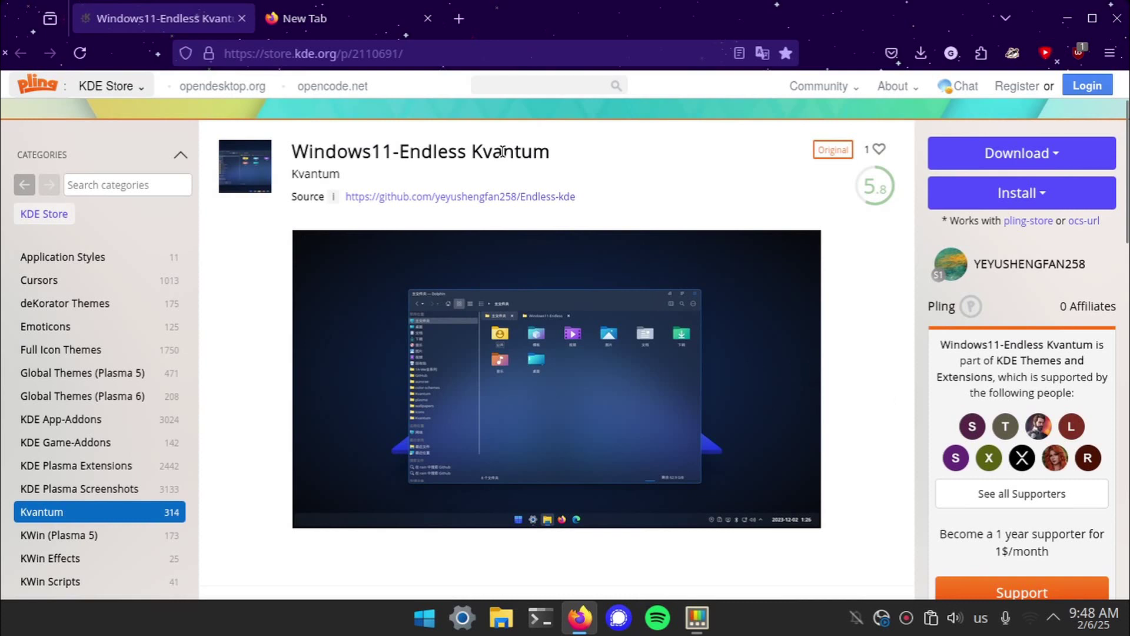
drag(344, 147, 554, 158)
click(553, 168)
Download Windows11-Endless.zip from the theme page's file list.
scroll(567, 323, down, 10)
click(690, 245)
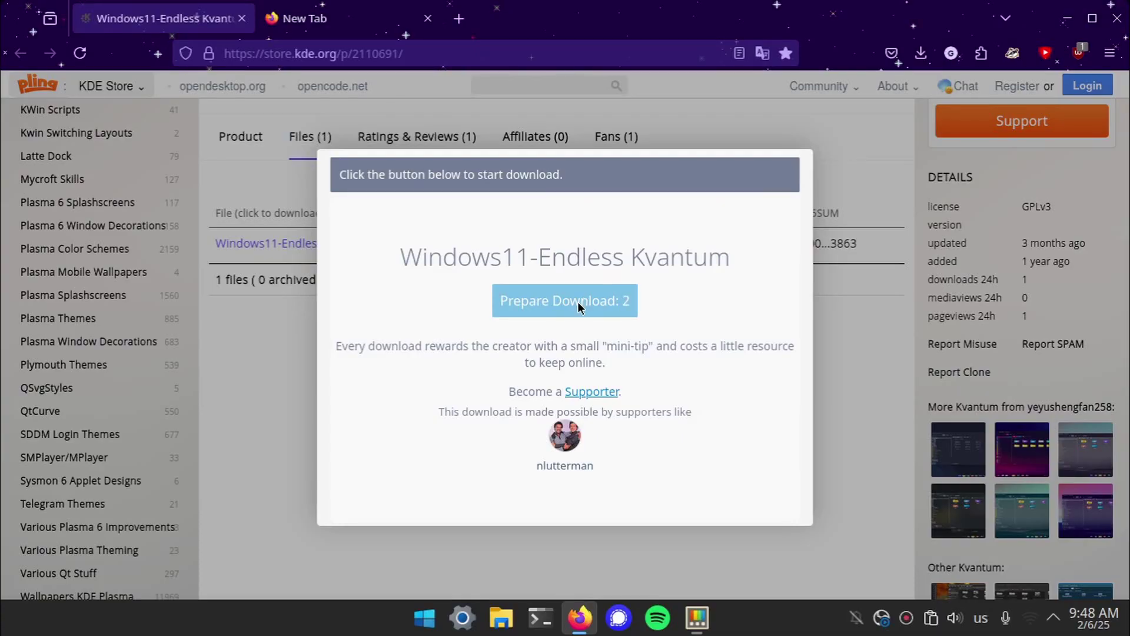
click(578, 302)
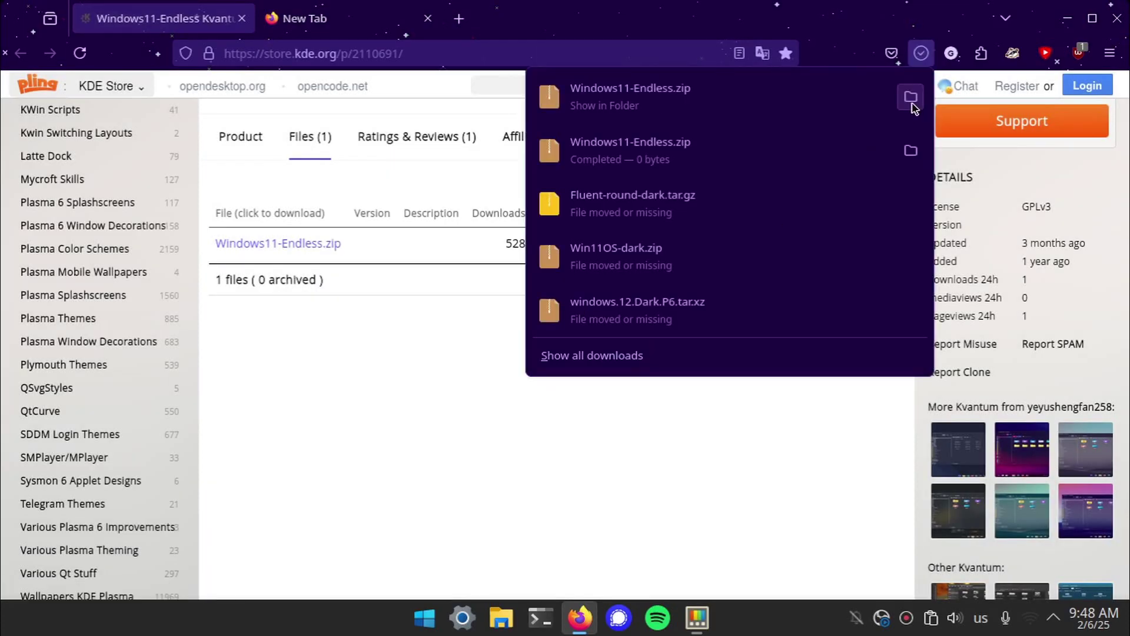
Show the downloaded Windows11-Endless.zip in its folder, tile the Dolphin window to the screen's right half, and switch to Kvantum Manager.
click(910, 96)
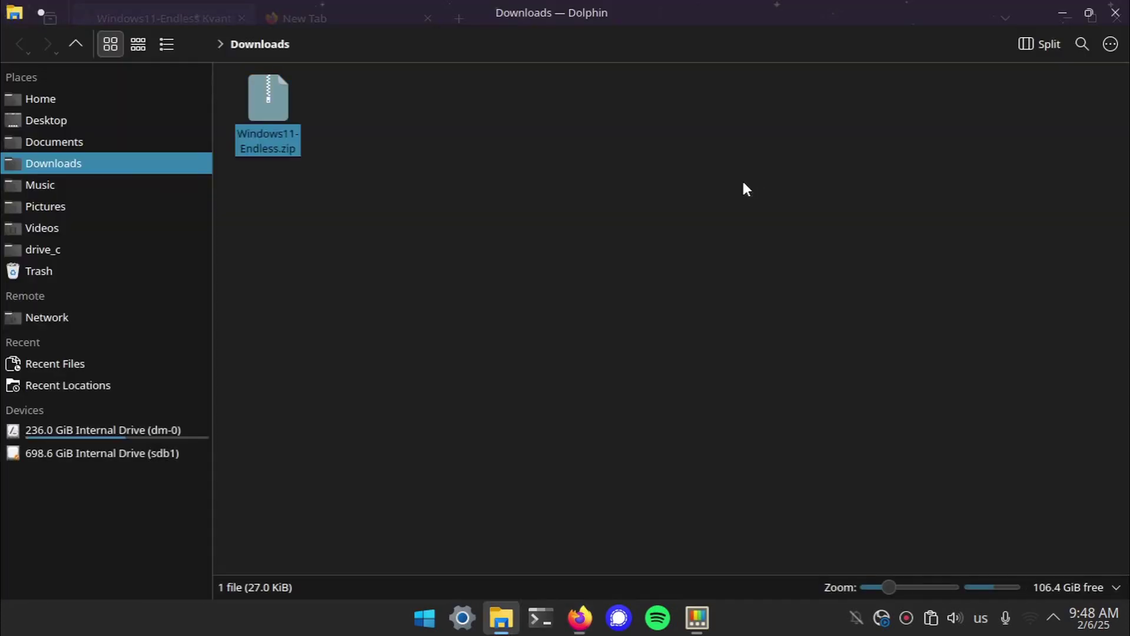
click(1088, 13)
drag(607, 21, 1127, 73)
click(697, 617)
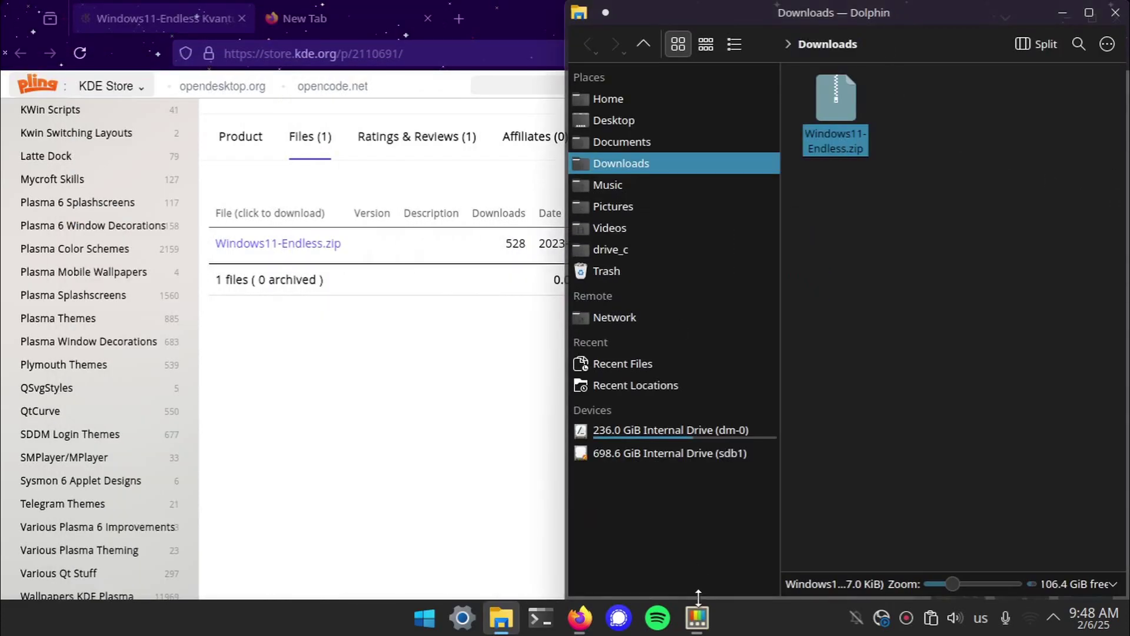
Move the Kvantum Manager window clear of the downloaded file and extract Windows11-Endless.zip into the Downloads folder.
drag(626, 119, 446, 144)
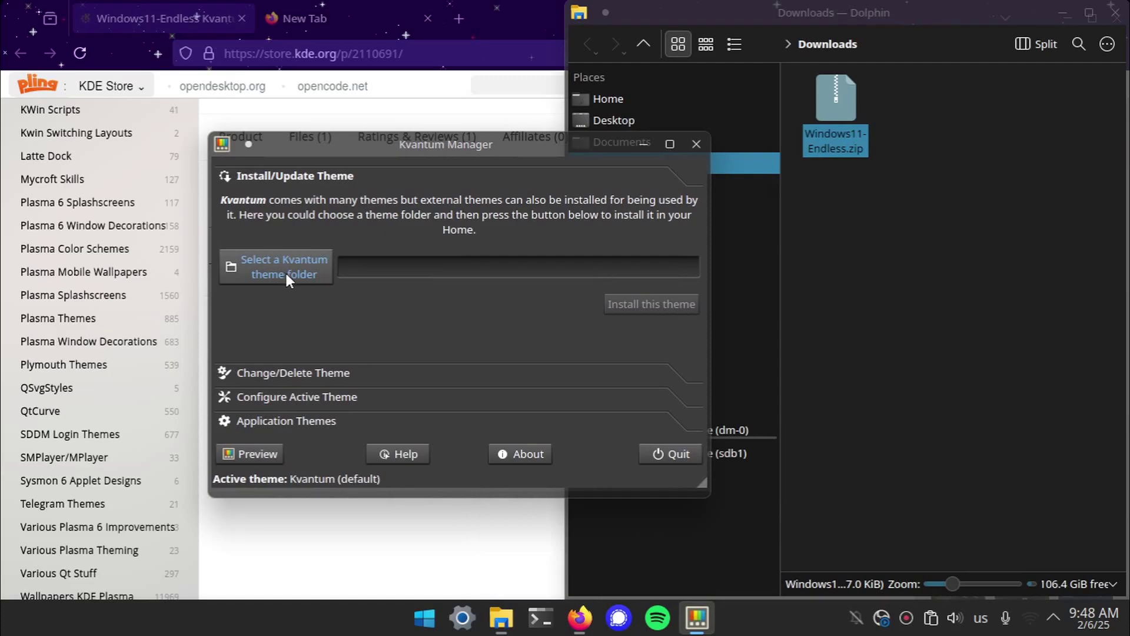
right_click(846, 137)
mouse_move(911, 421)
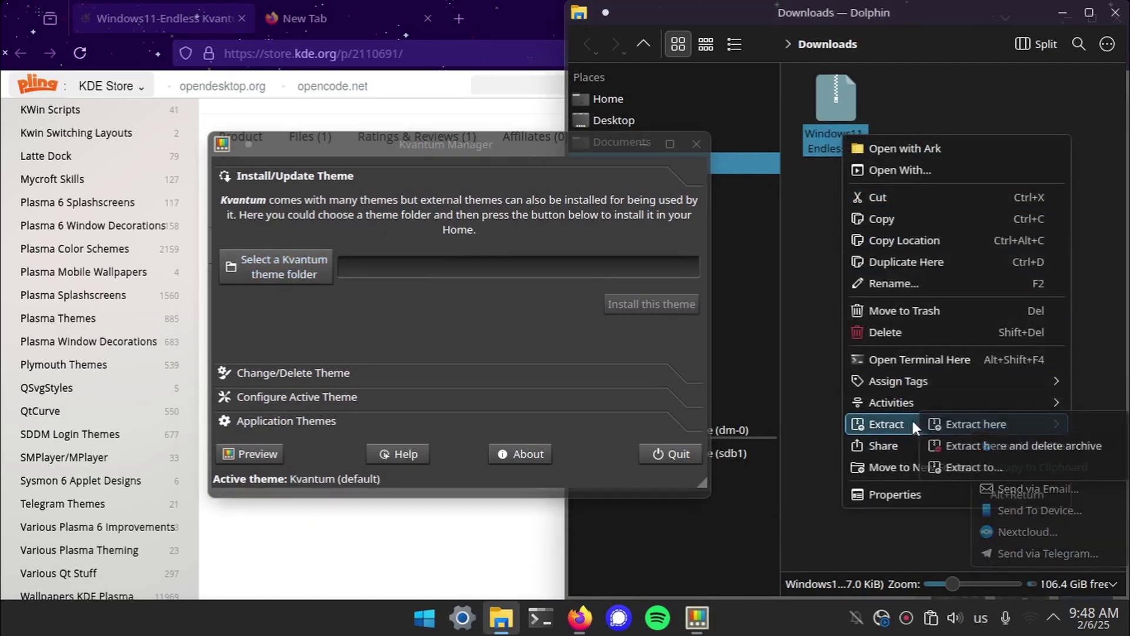
click(982, 419)
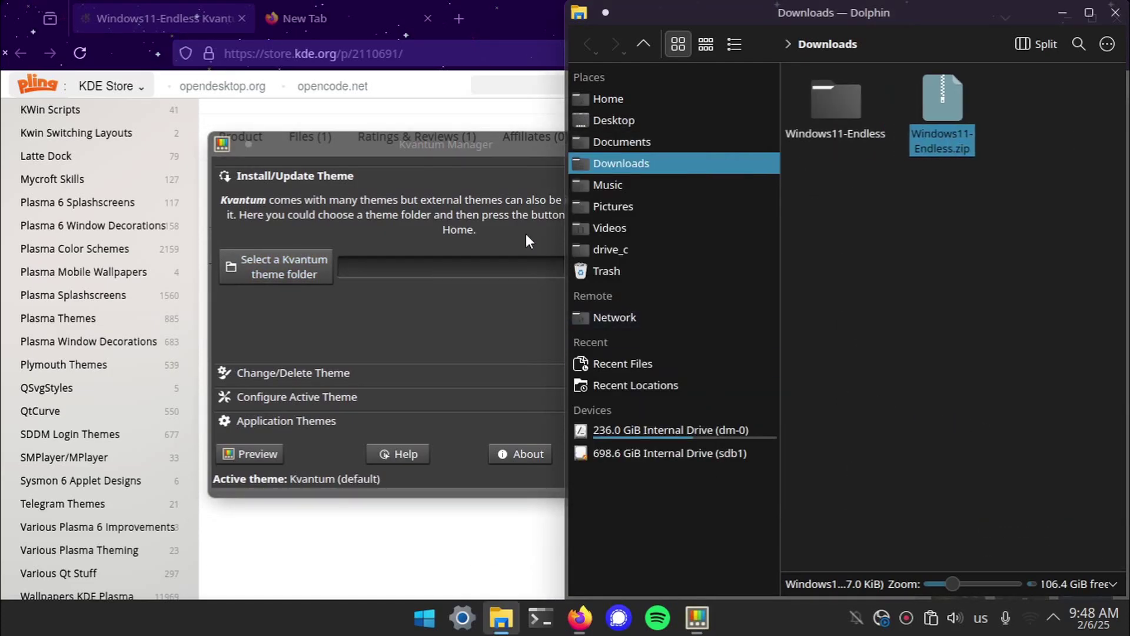
Choose the extracted Windows11-Endless folder as the Kvantum theme folder in Kvantum Manager and install the theme.
drag(429, 143, 302, 140)
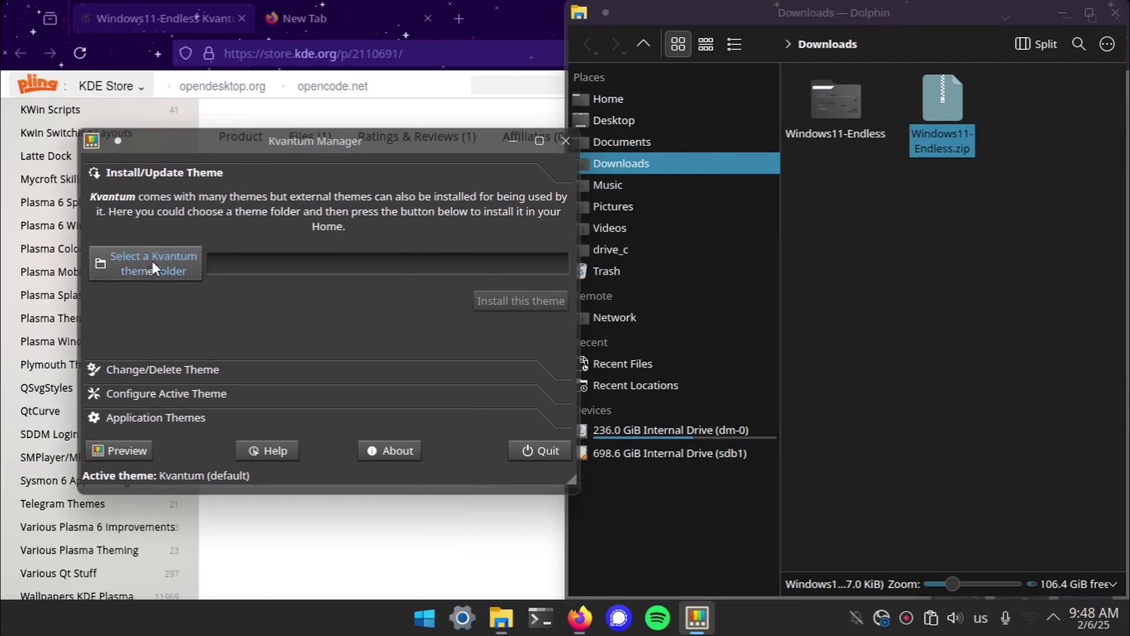
click(152, 260)
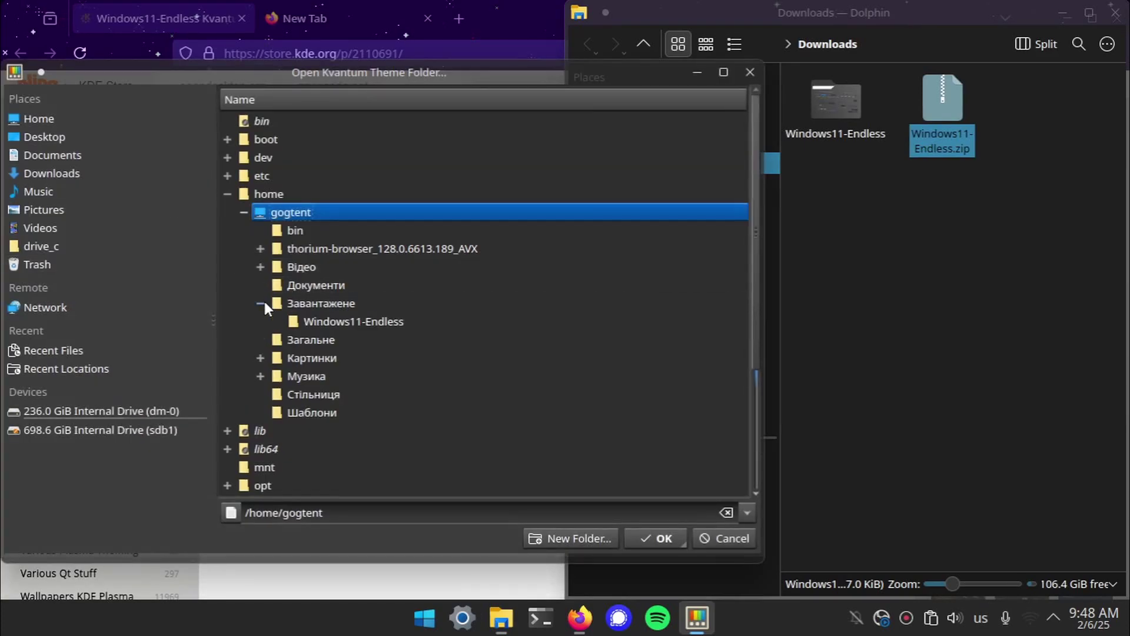
click(289, 319)
click(648, 535)
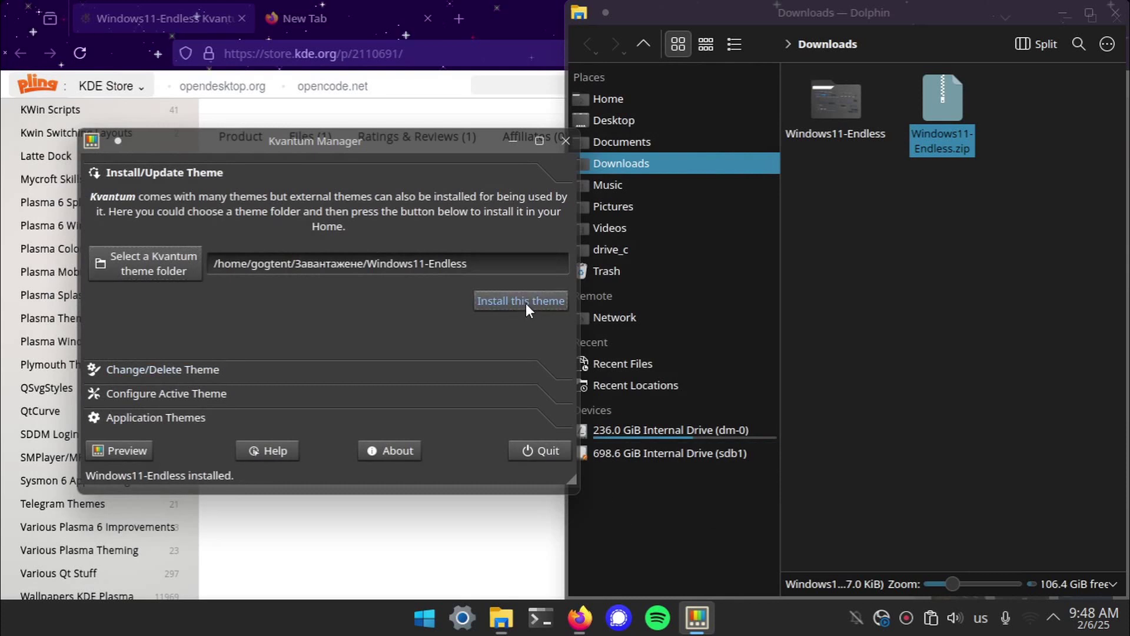
Set Windows11-Endless as the active Kvantum theme and quit Kvantum Manager.
click(97, 368)
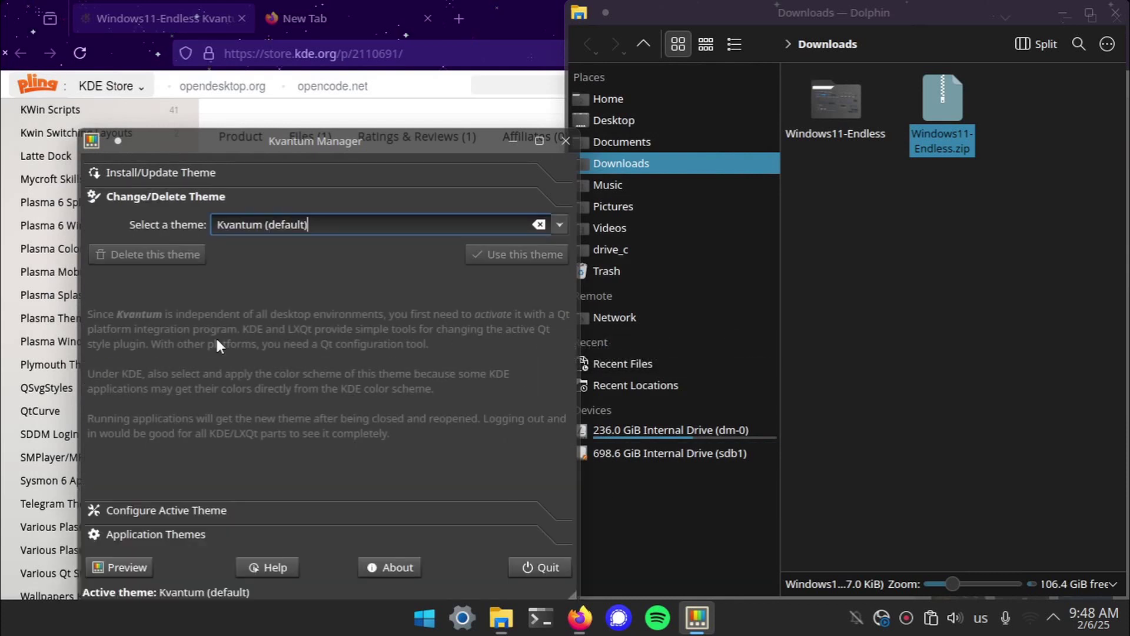
click(557, 224)
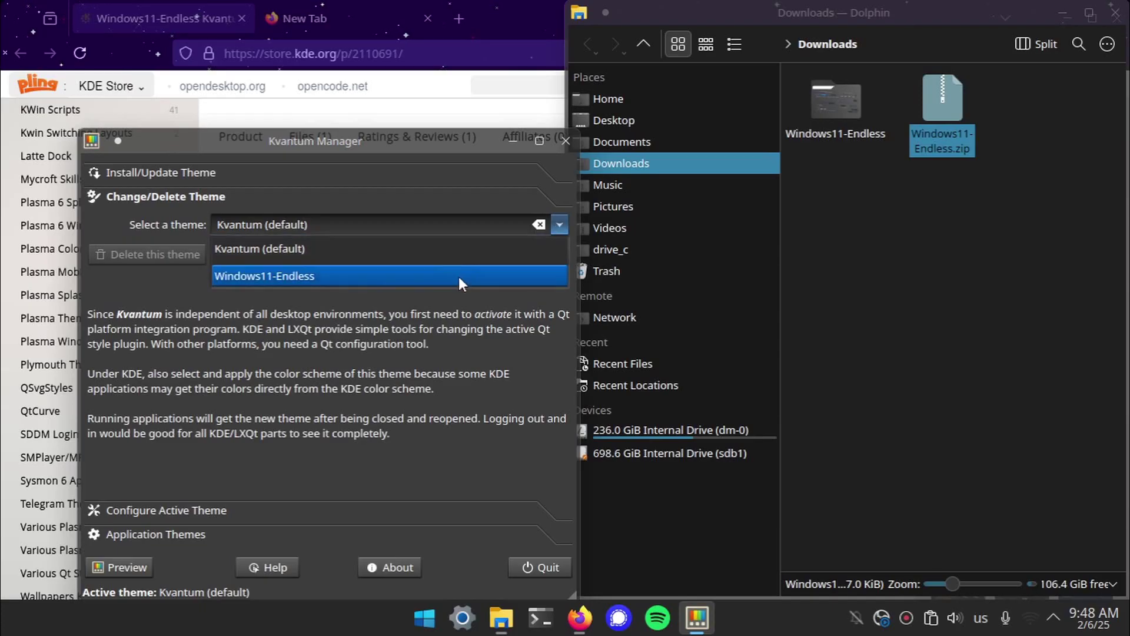
click(458, 277)
click(510, 254)
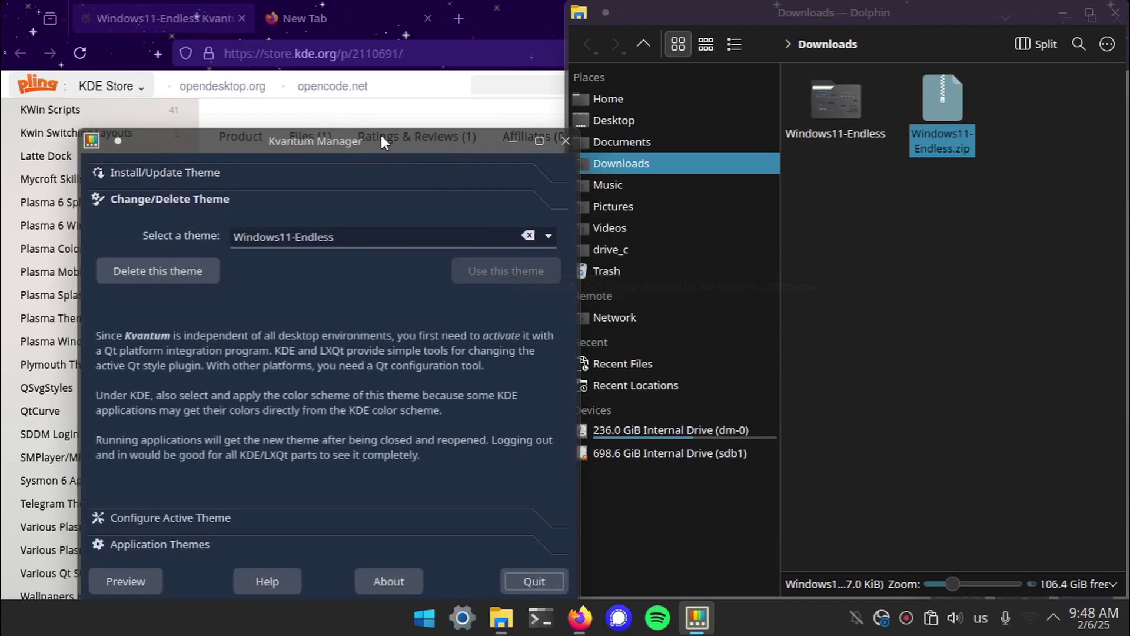
drag(380, 137, 421, 61)
click(566, 506)
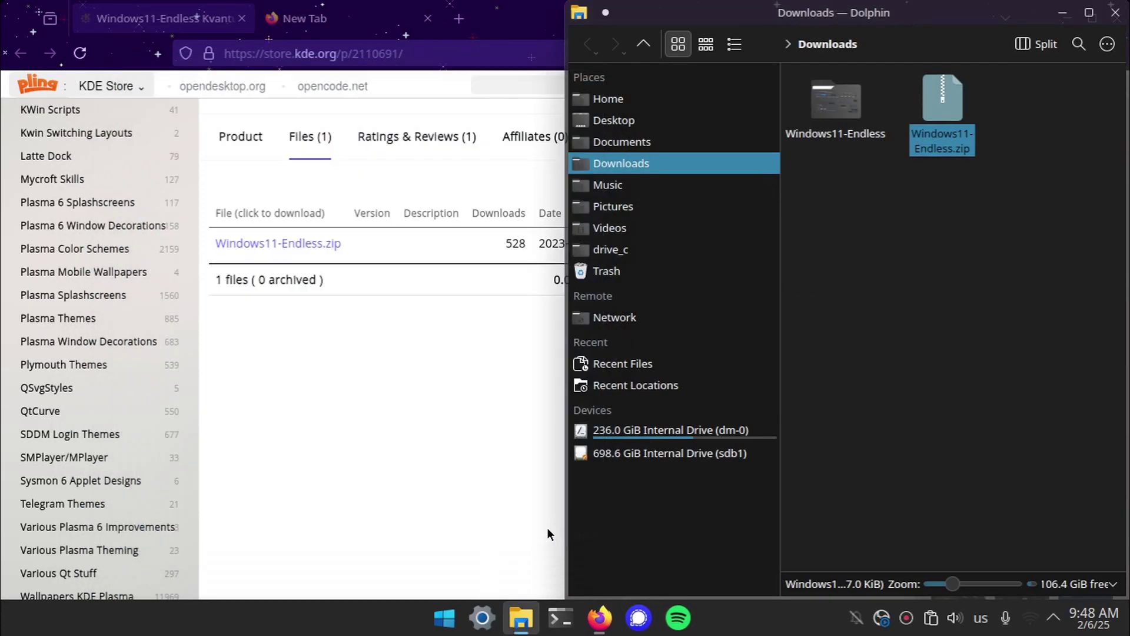